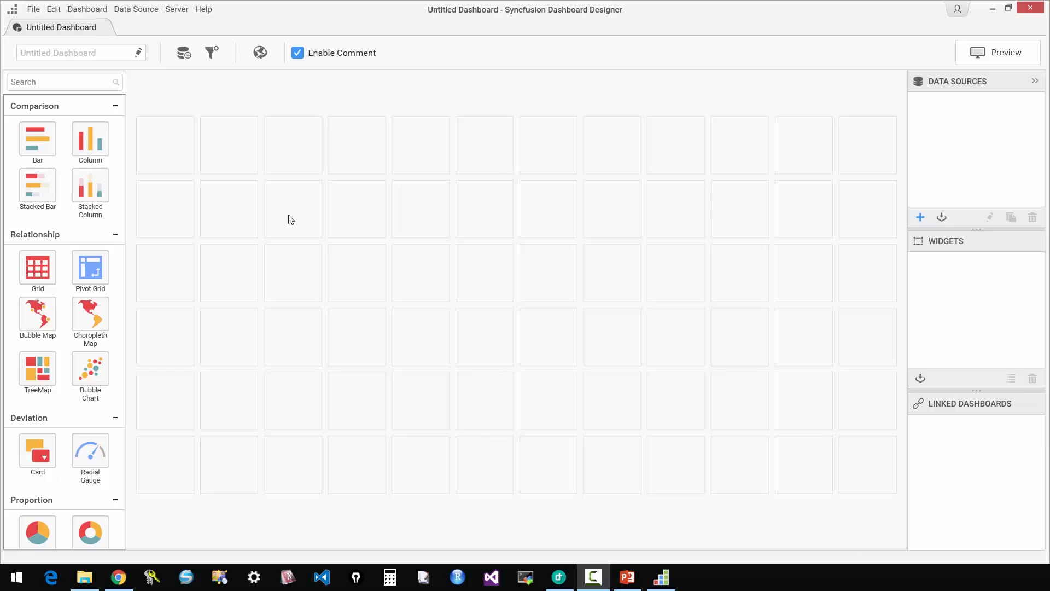
Create a new dashboard and start a new data source connection named northwindorders.
click(32, 10)
click(39, 26)
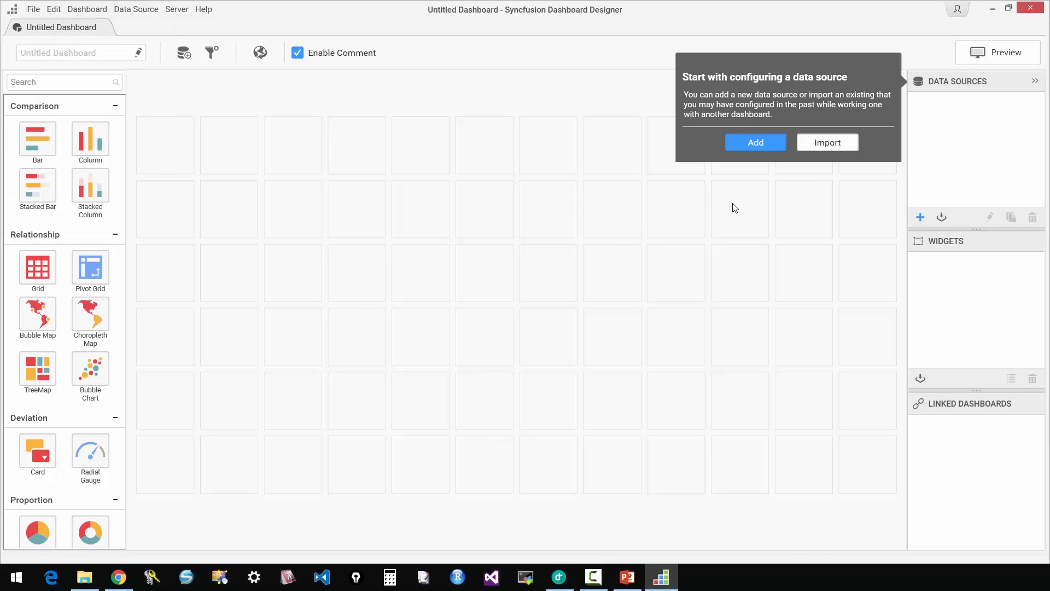
click(756, 143)
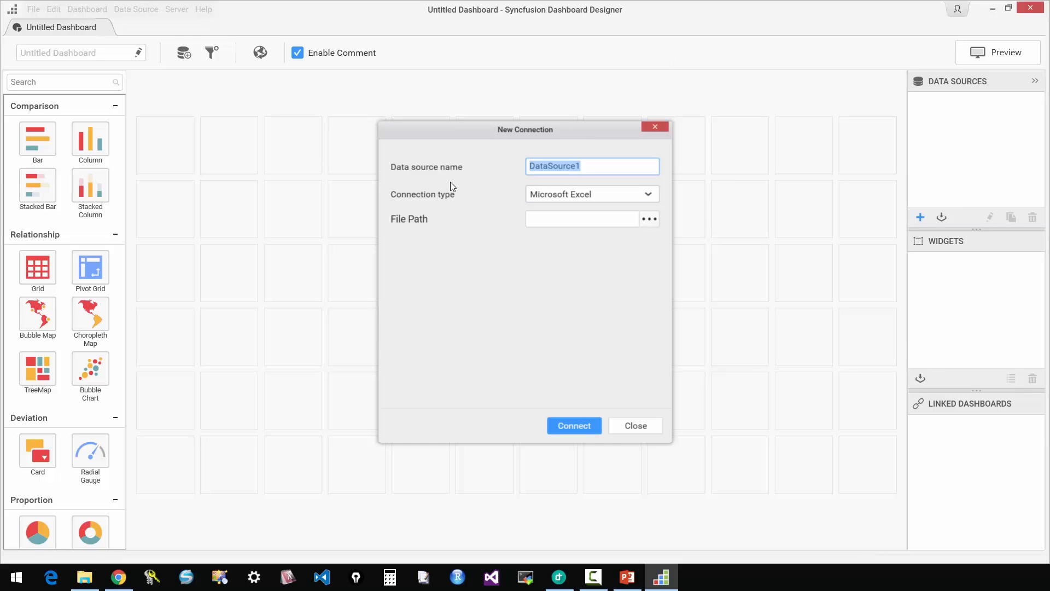
text(nortw)
text(ind)
key(BackSpace)
key(BackSpace)
key(BackSpace)
key(BackSpace)
text(hwindorders)
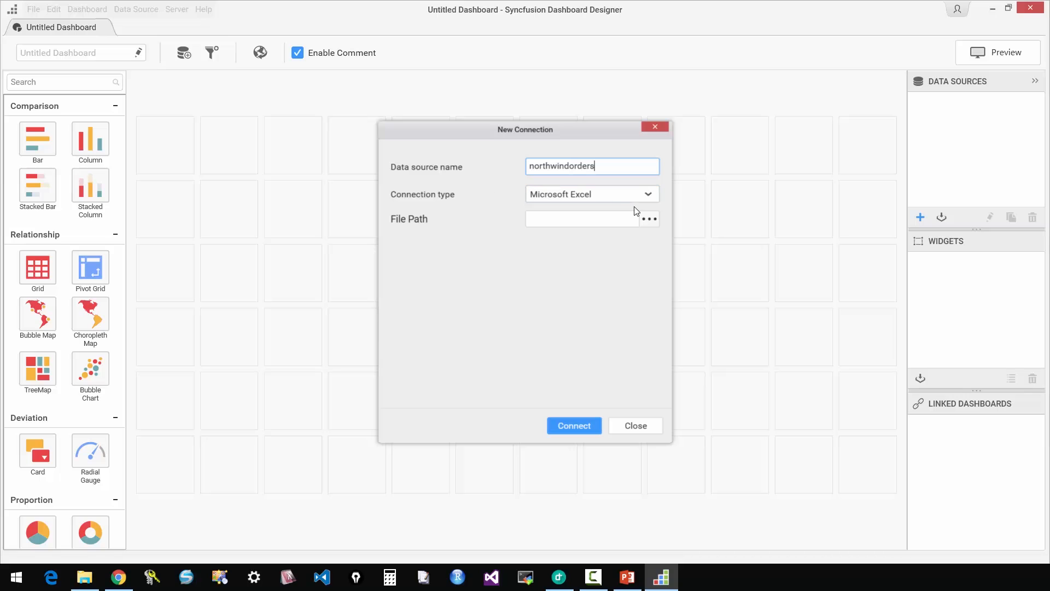
Connect the data source to the Northwind database on the Microsoft SQL Server instance .\express.
click(648, 196)
click(577, 307)
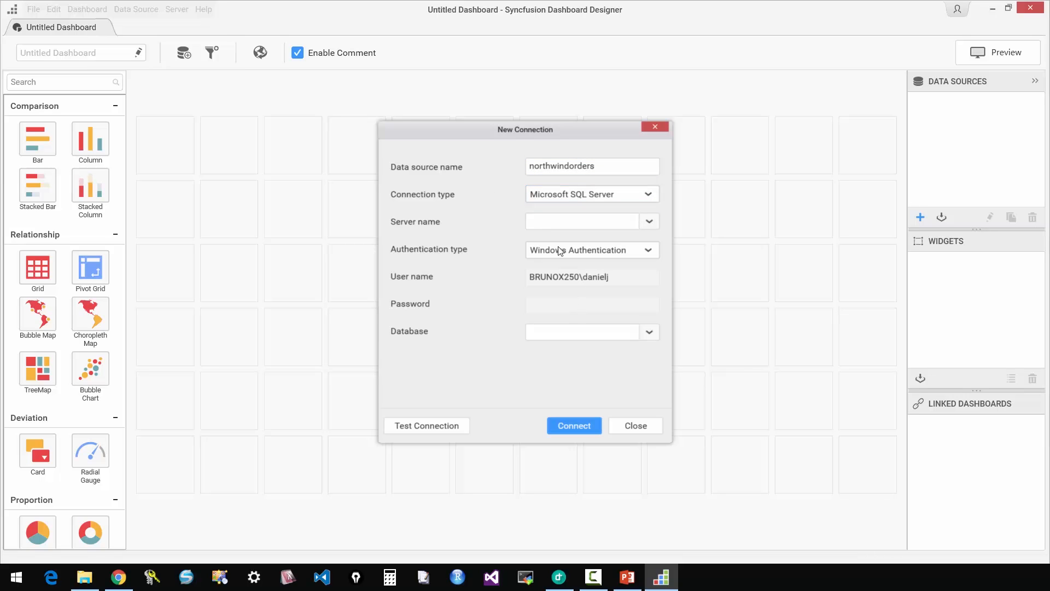
text(.\express)
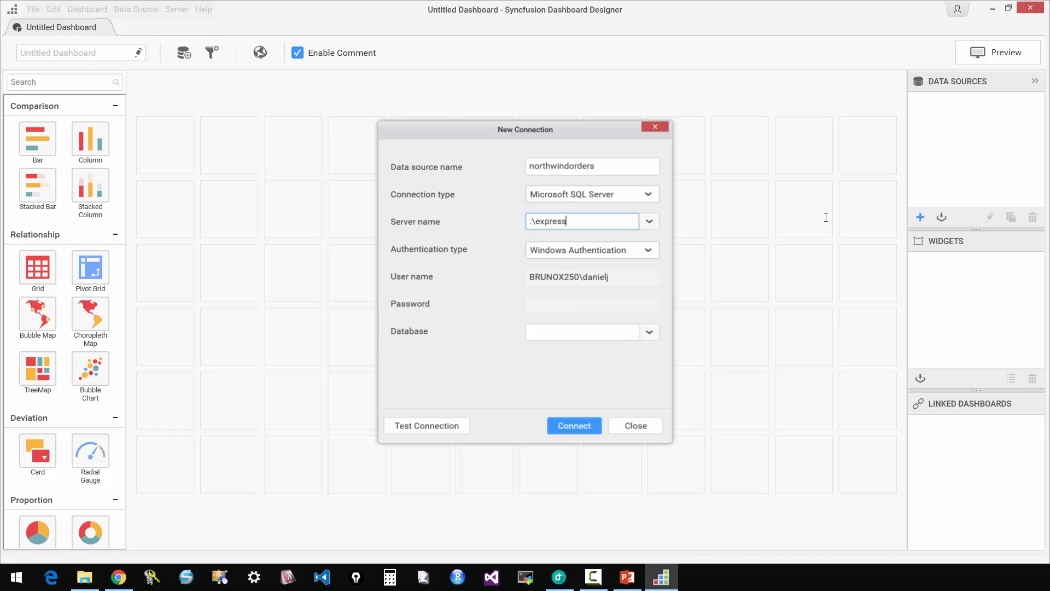
click(649, 332)
click(554, 350)
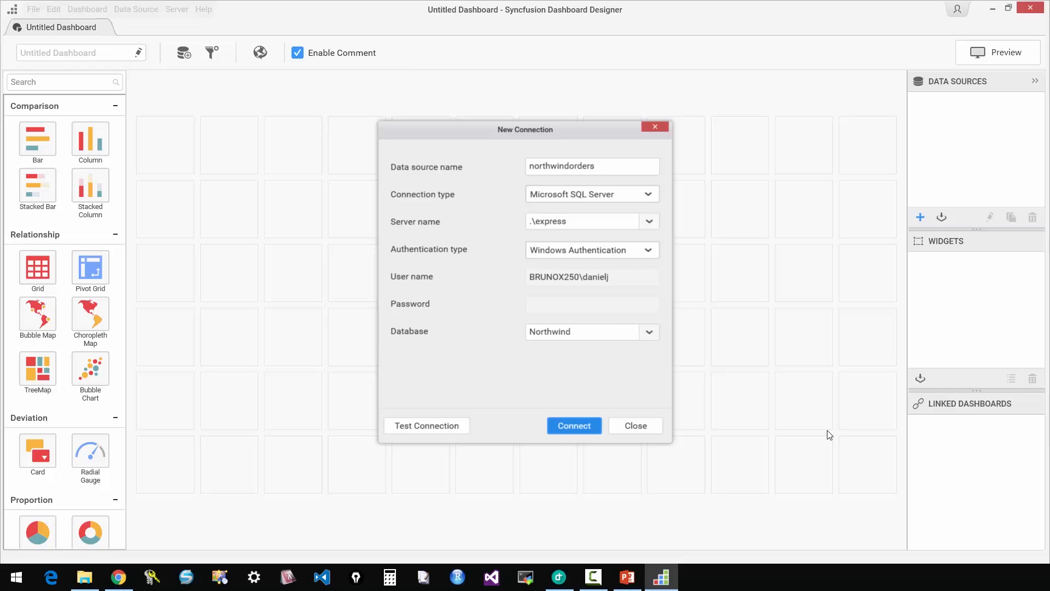
click(564, 423)
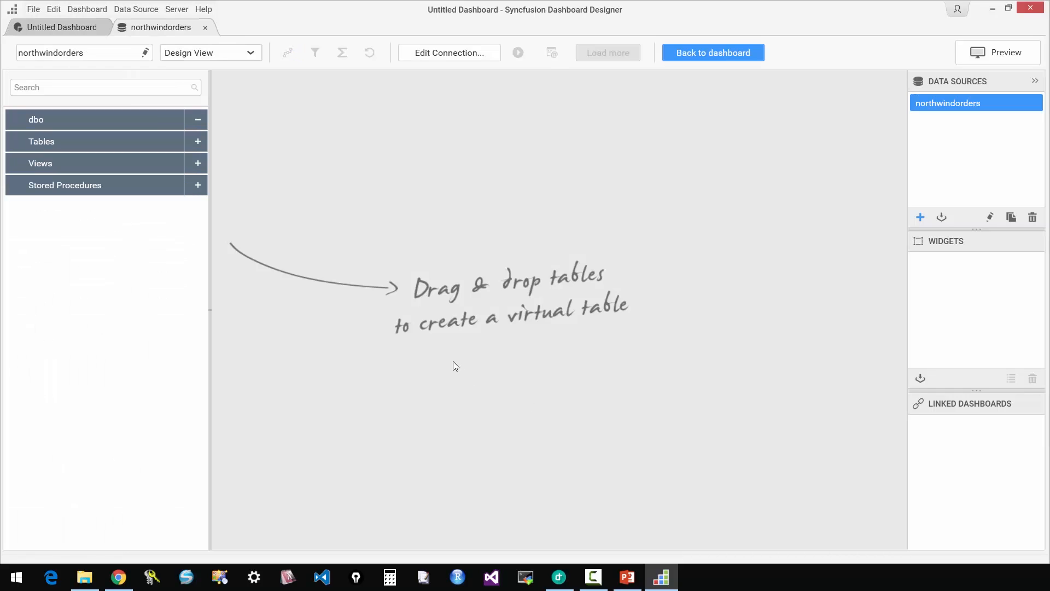
Add the Customers table to the virtual table design and look through its data preview.
click(191, 143)
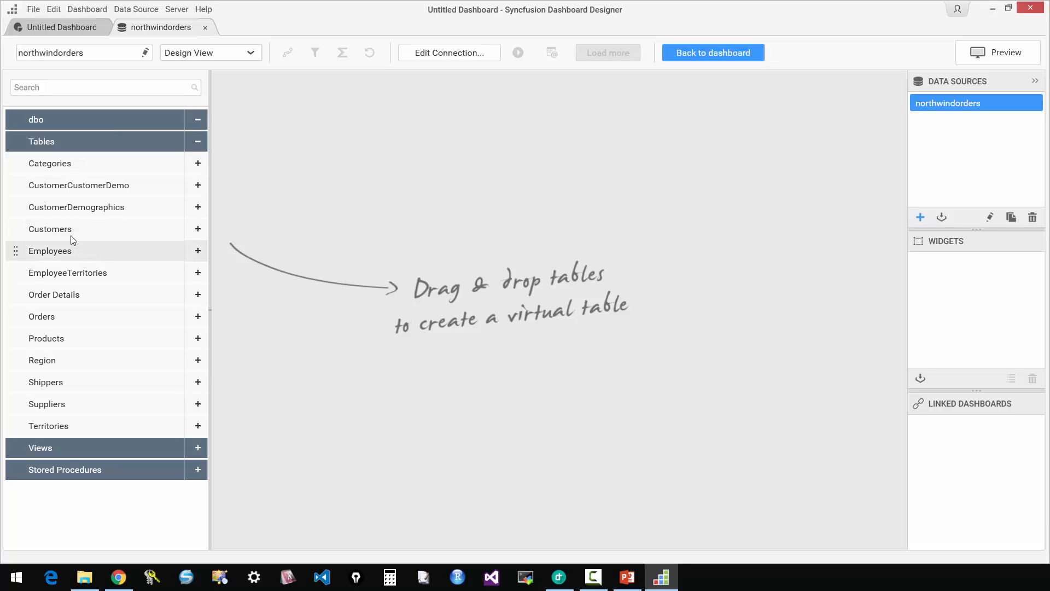
drag(64, 229, 400, 256)
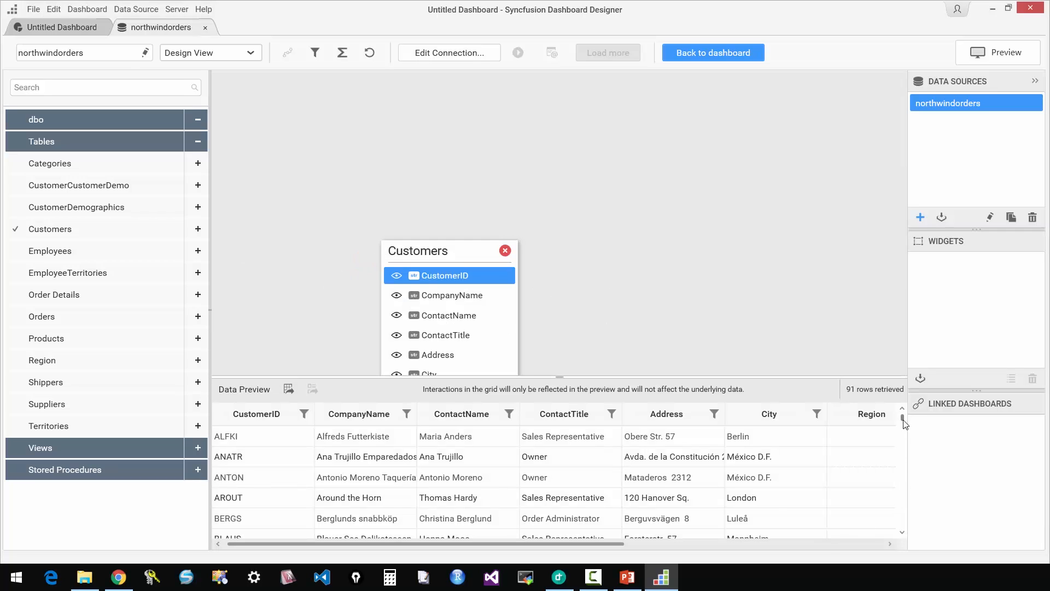
drag(902, 418, 697, 360)
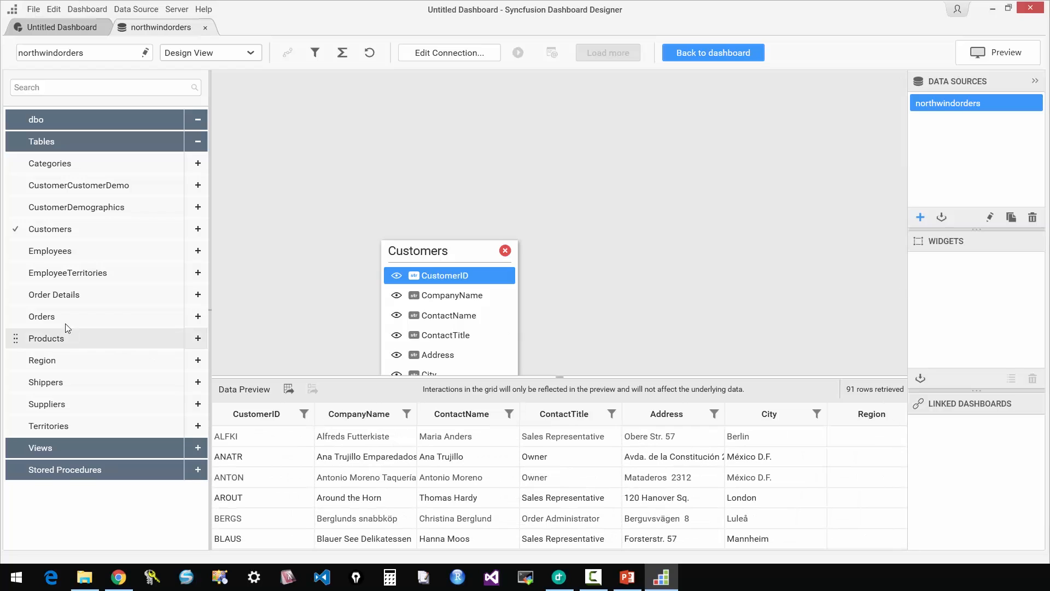
Add the Orders and Order Details tables to the design beside Customers, checking the joined columns in the data preview.
drag(83, 320, 734, 221)
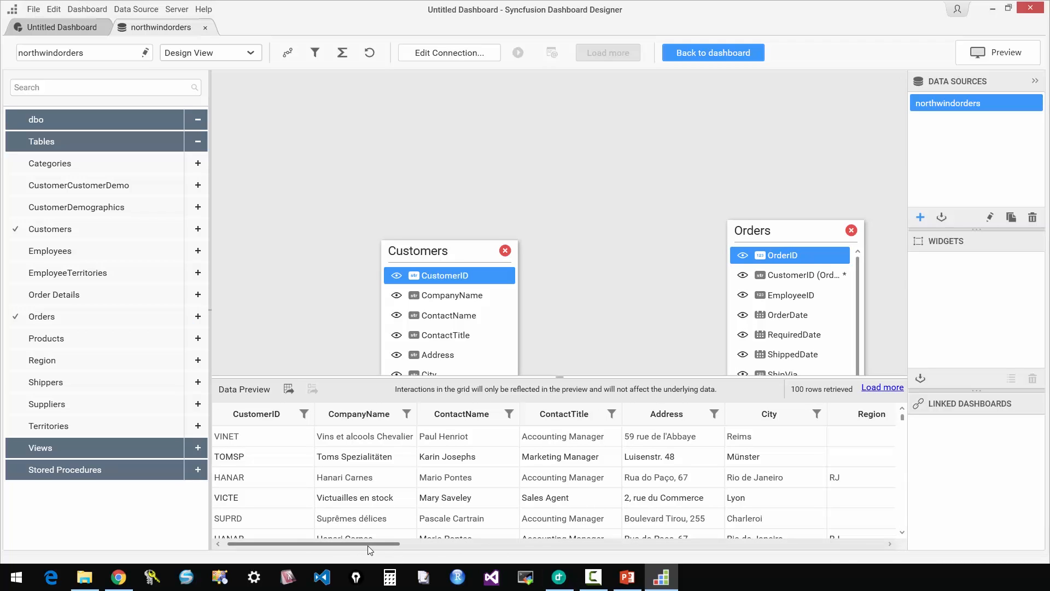
drag(377, 545, 269, 542)
click(287, 52)
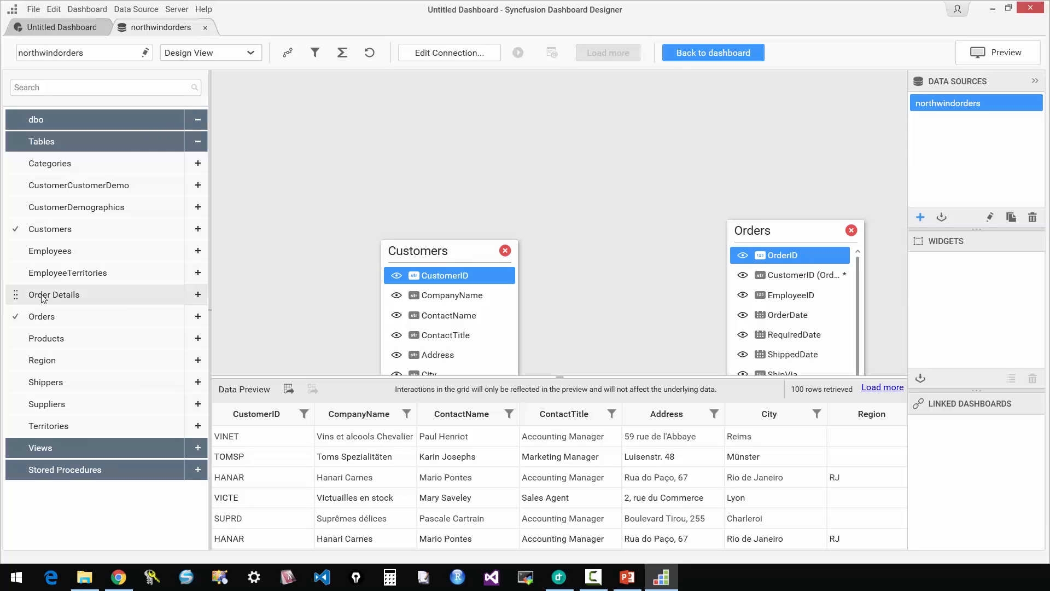
drag(62, 300, 602, 128)
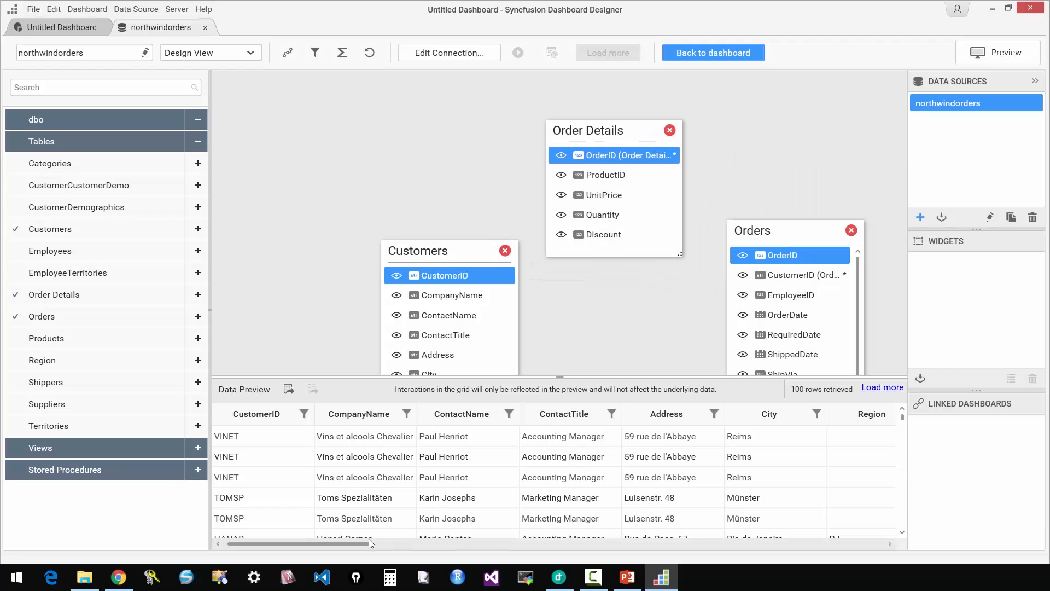
drag(365, 542, 239, 544)
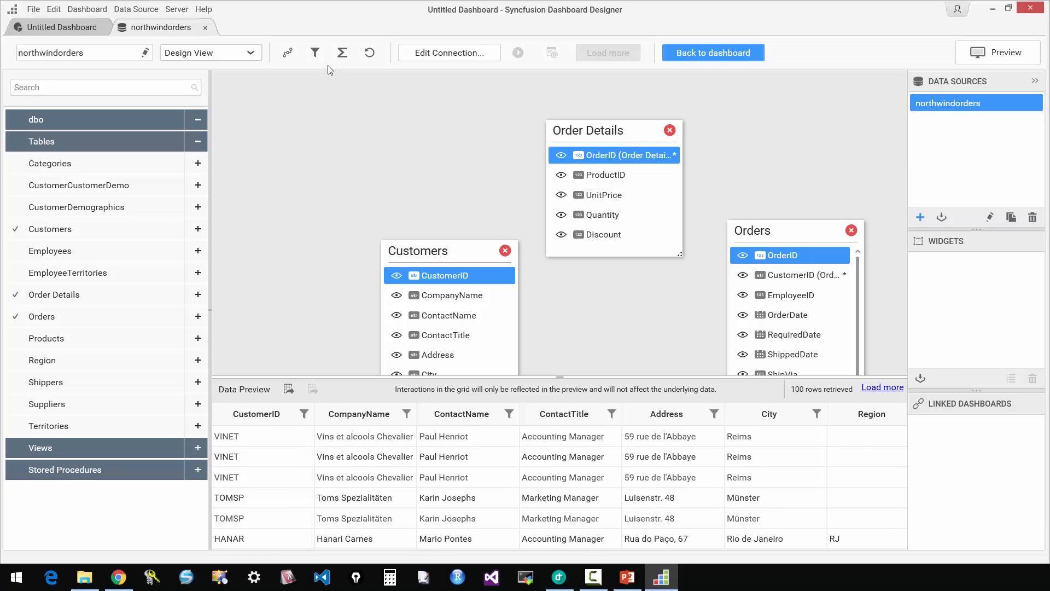
Examine the options of a data filter on CustomerID, including its value list and field choices, without applying it.
click(316, 53)
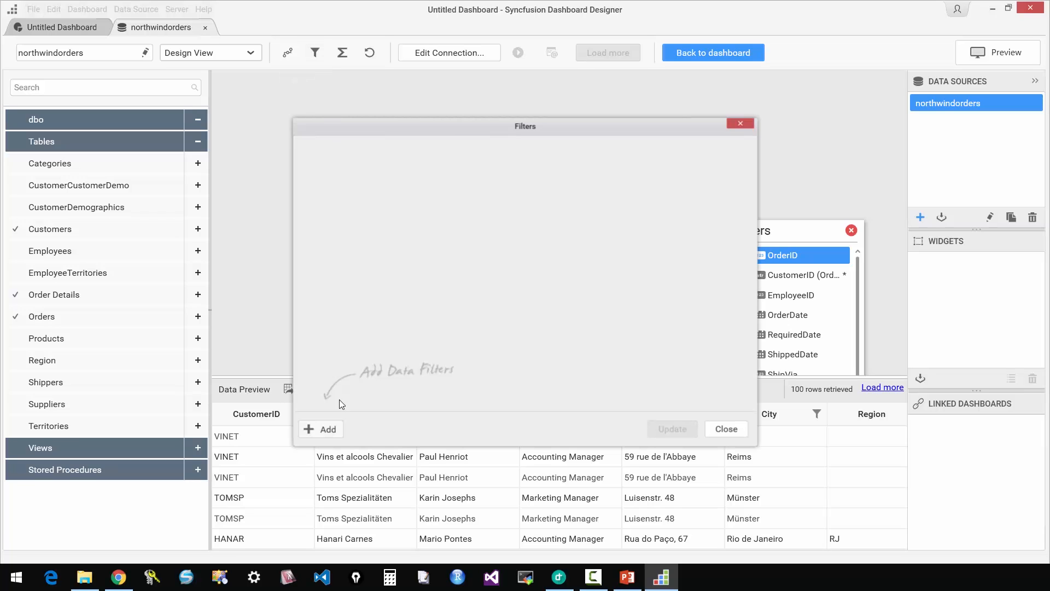
click(322, 429)
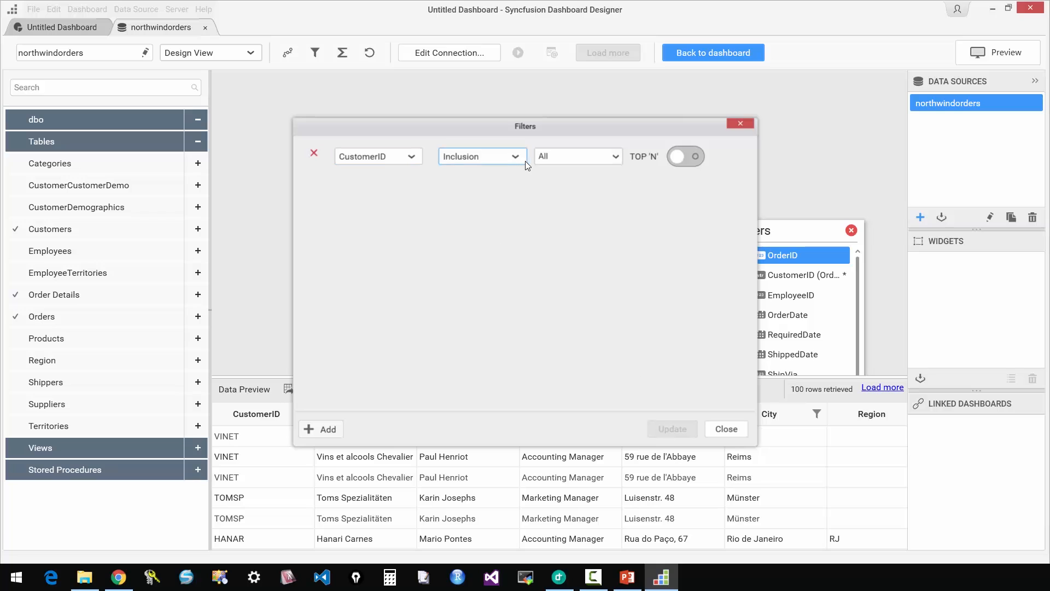
click(612, 159)
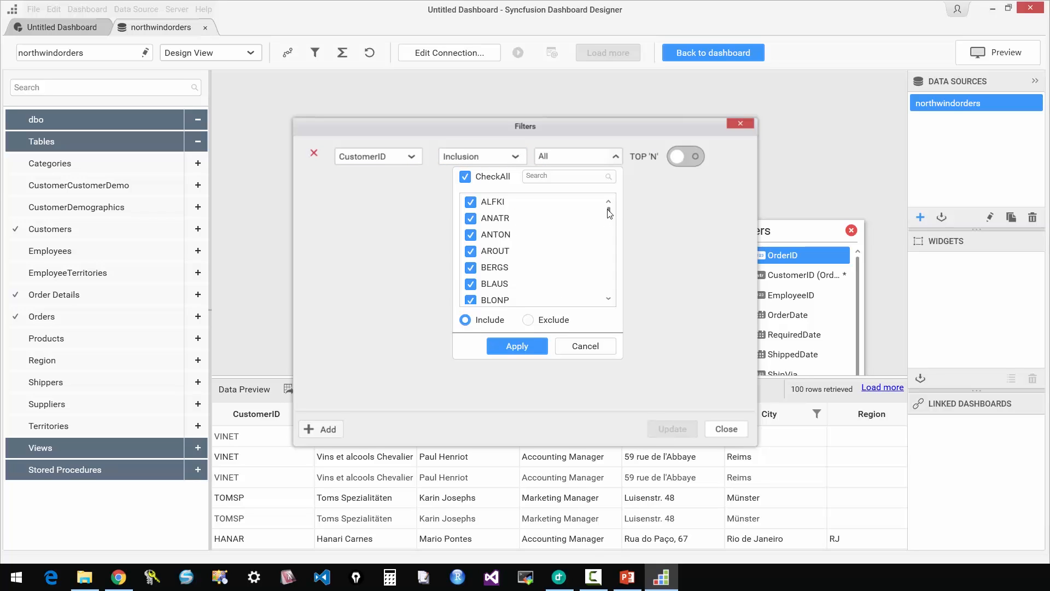
click(585, 346)
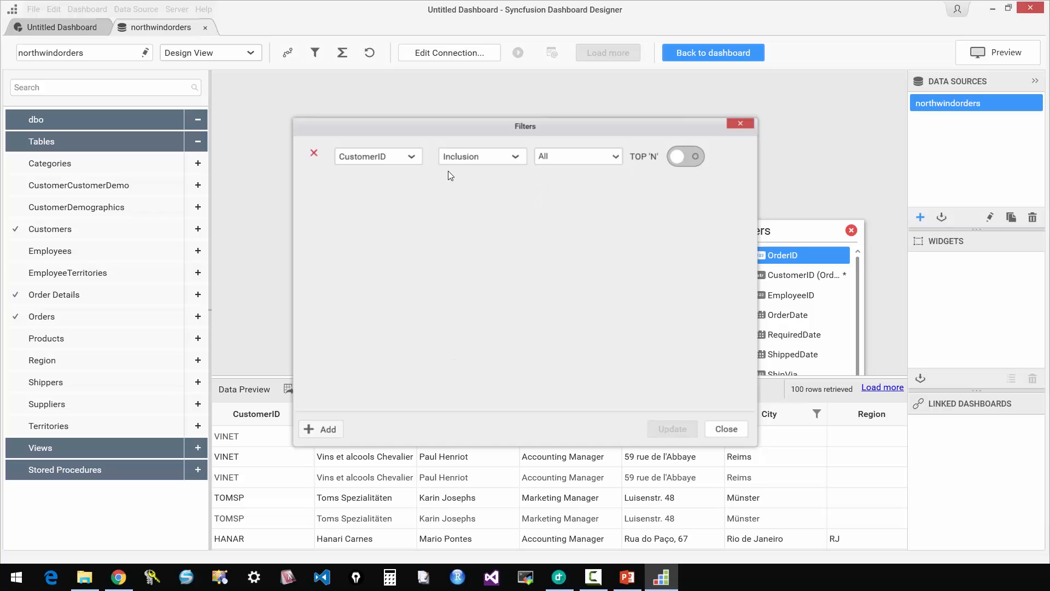
click(411, 158)
click(530, 257)
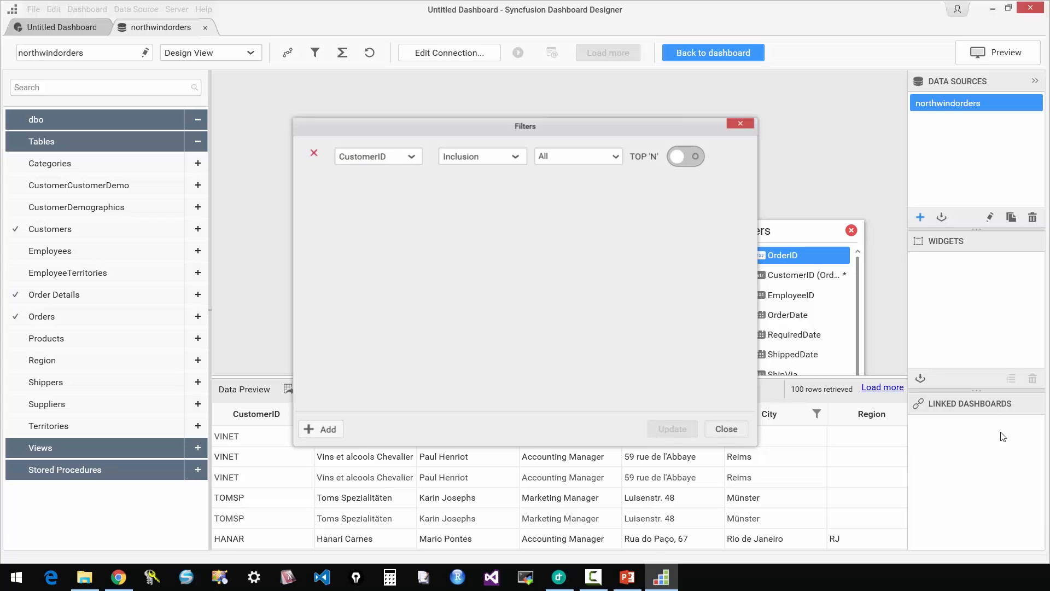
click(733, 429)
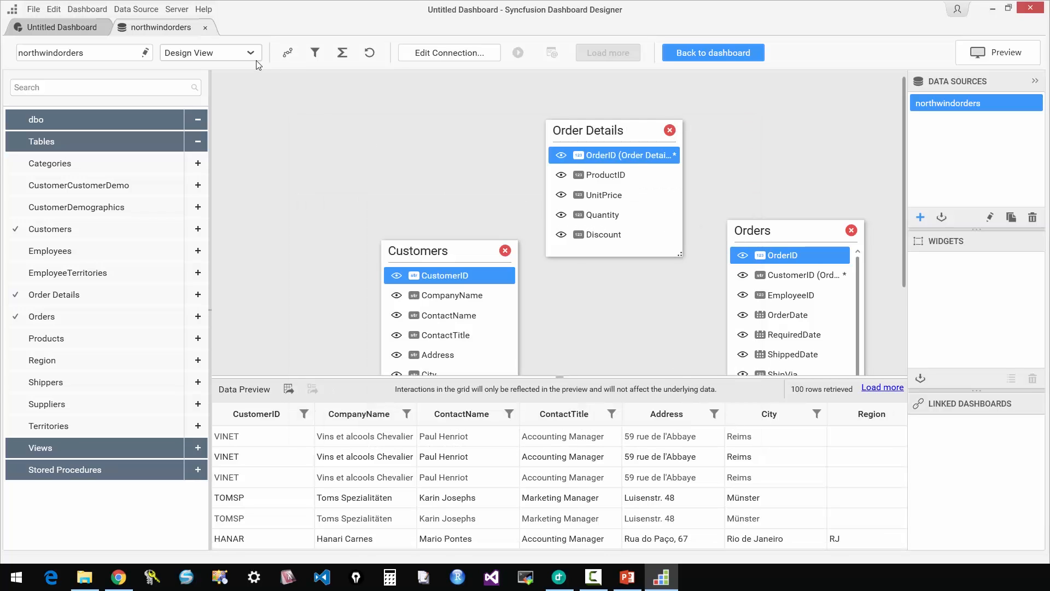
Review the SQL query of the joined tables in Code View and return to Design View.
click(230, 53)
click(218, 91)
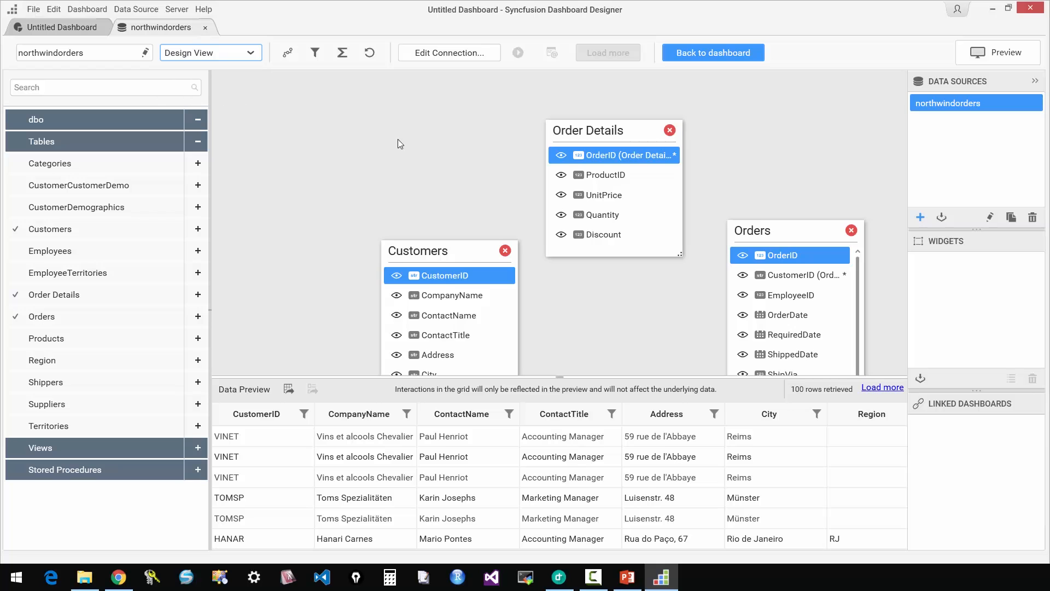
scroll(660, 250, down, 2)
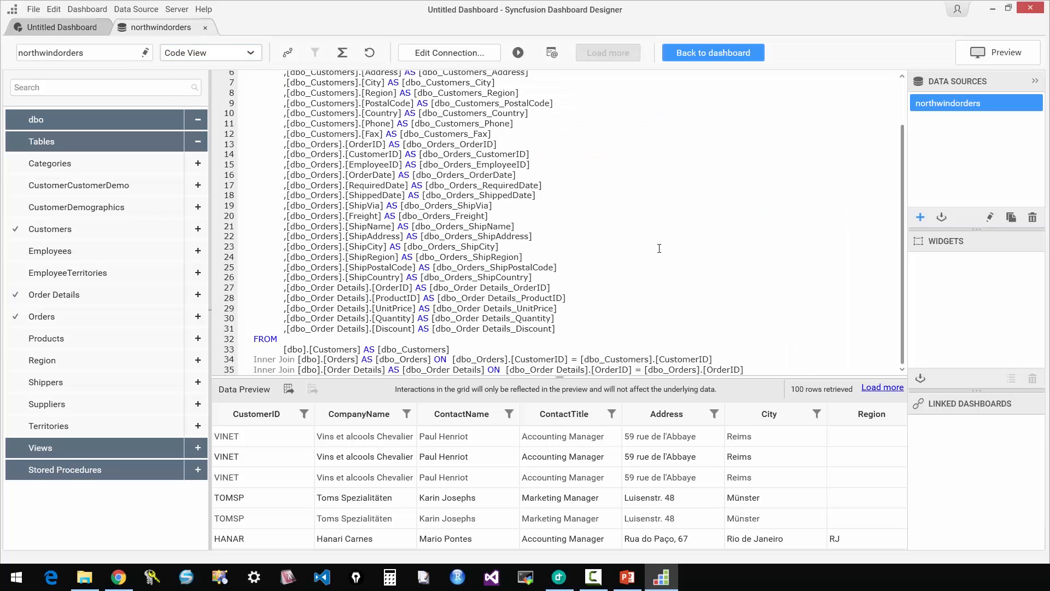
scroll(561, 202, up, 2)
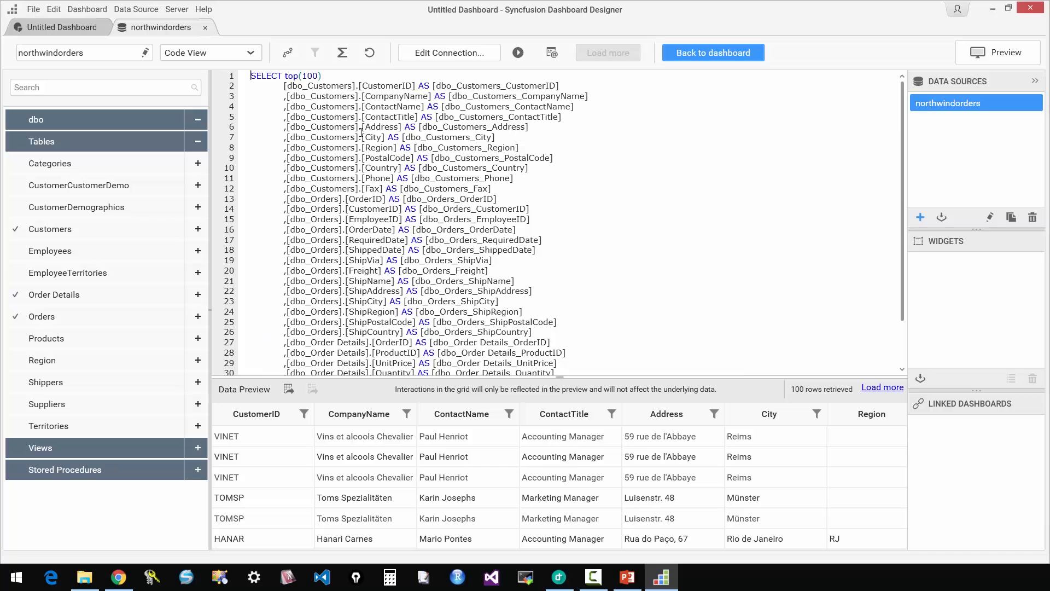
scroll(515, 243, down, 2)
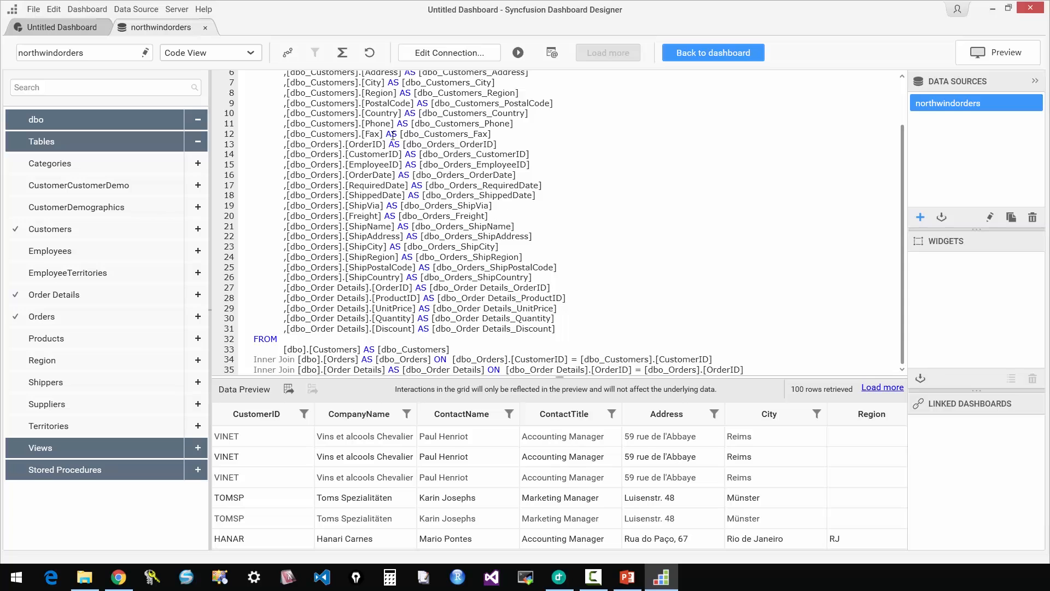
click(243, 53)
click(202, 68)
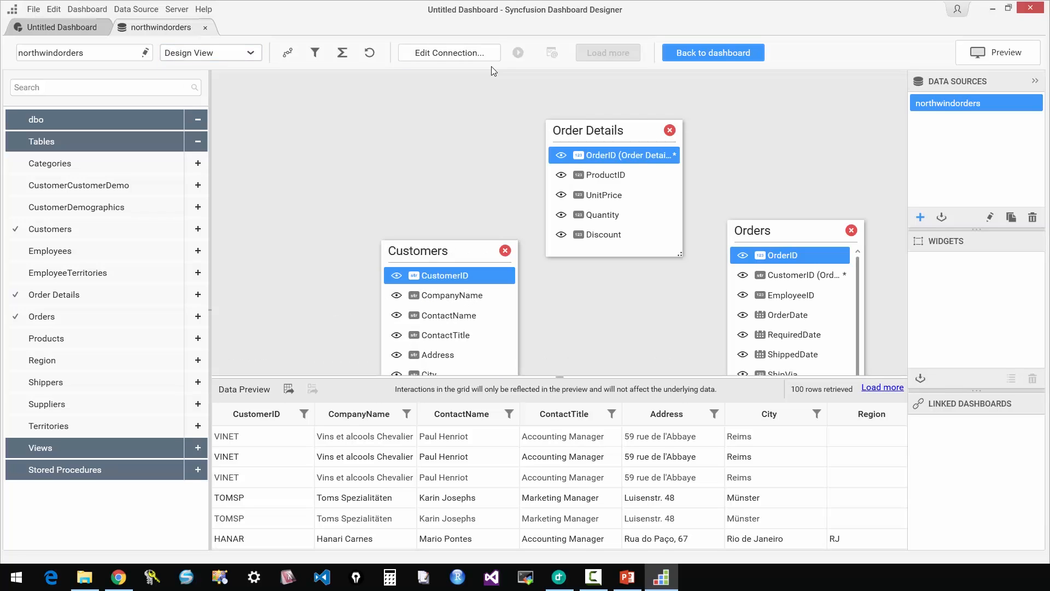
Create a calculated expression for the data source, look through the available functions, and name it LineTotal.
click(348, 59)
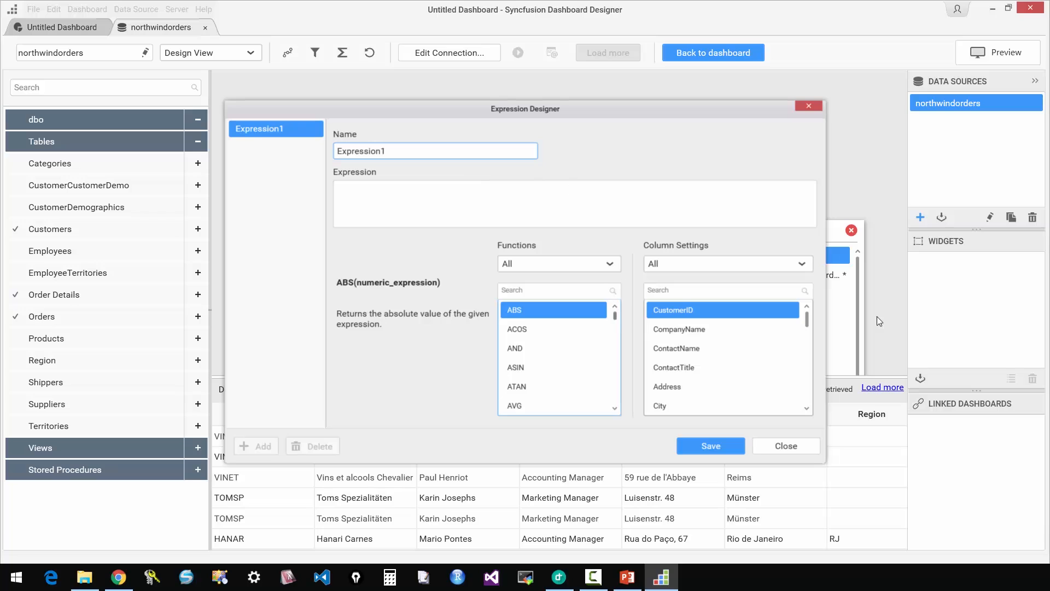
scroll(613, 410, down, 15)
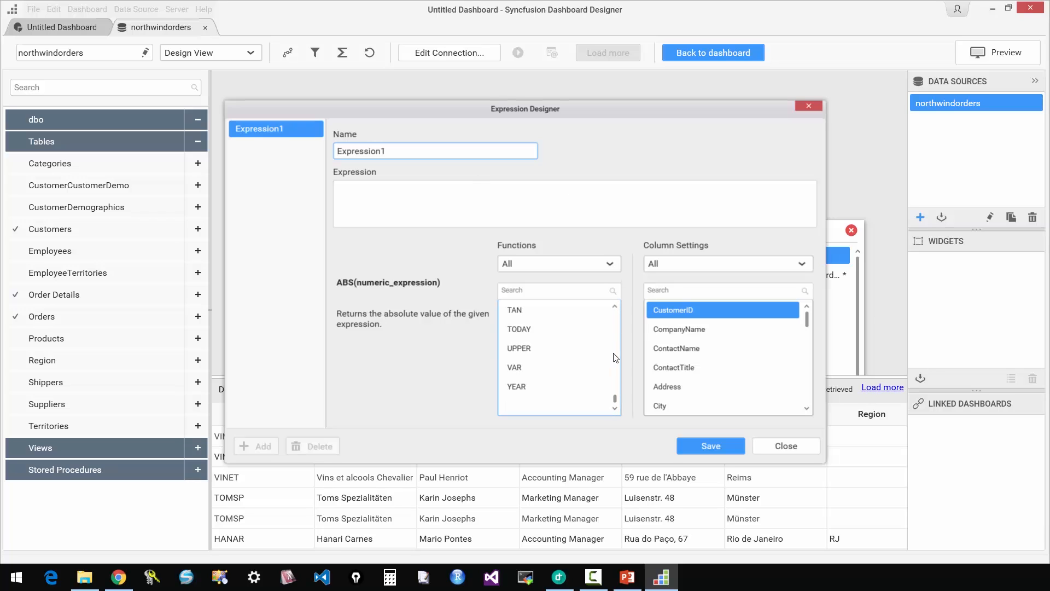
double_click(385, 151)
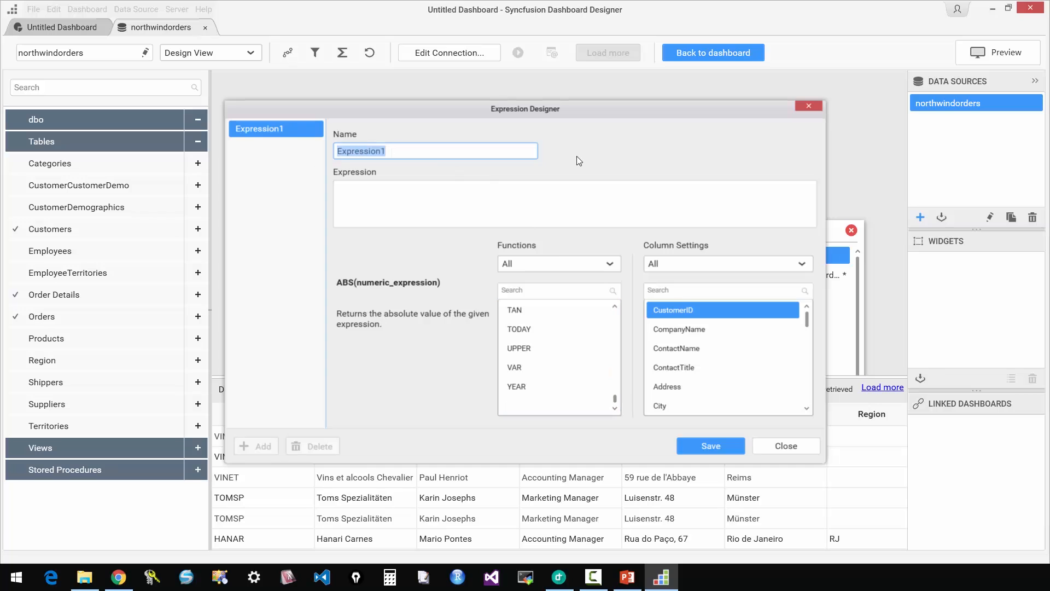
text(LineTotal)
Insert the UnitPrice, Quantity and Discount columns into the LineTotal expression.
click(361, 191)
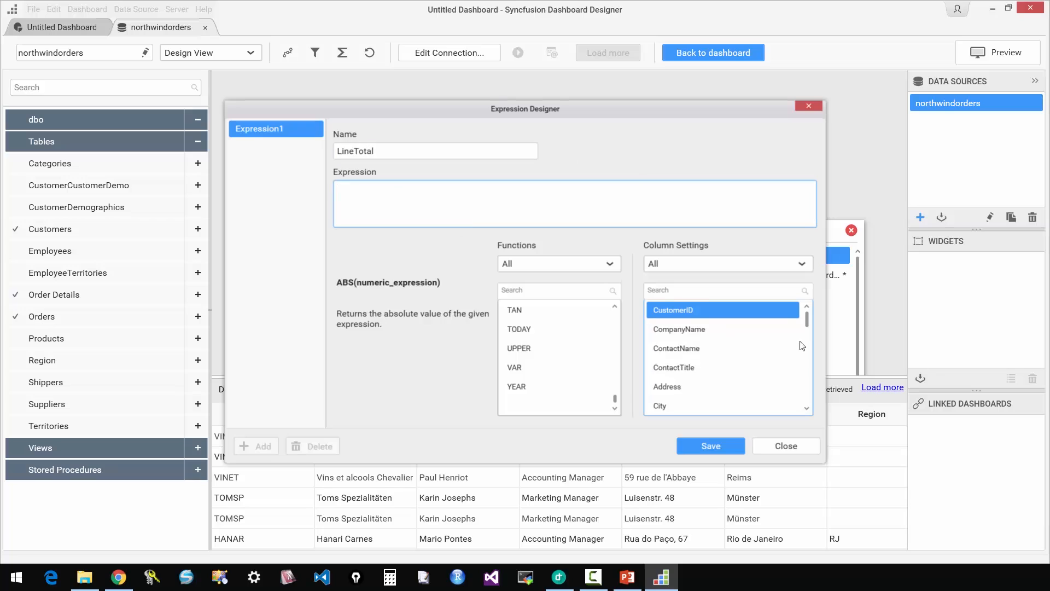
scroll(808, 356, down, 8)
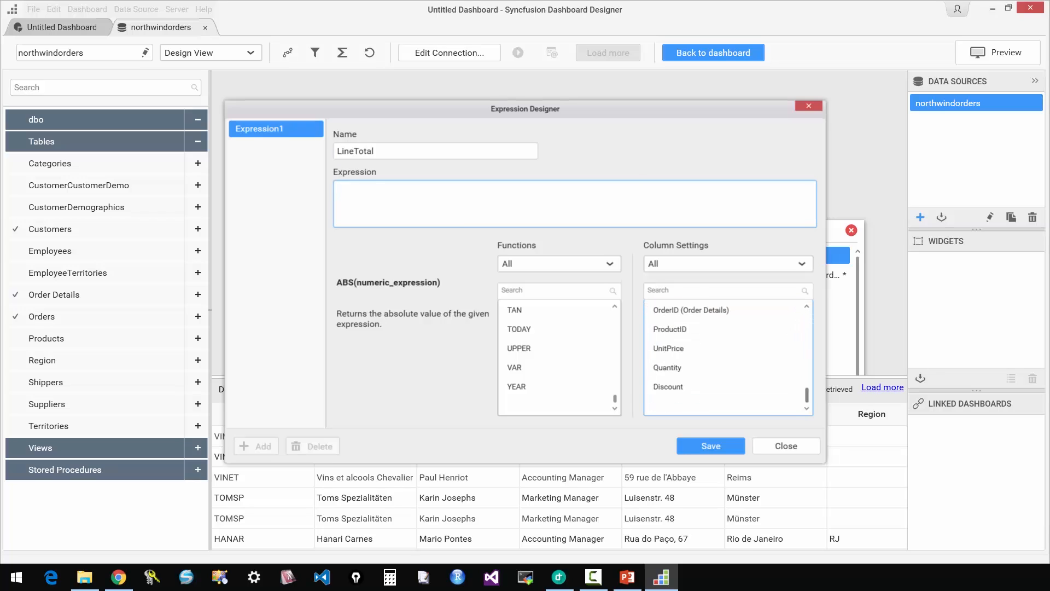
double_click(688, 348)
double_click(688, 367)
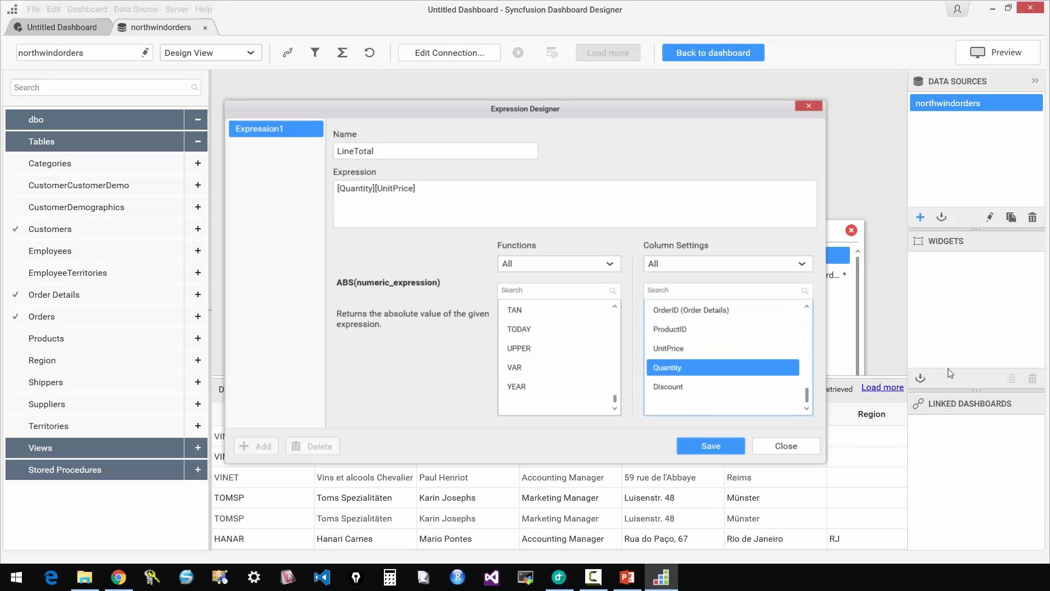
click(688, 387)
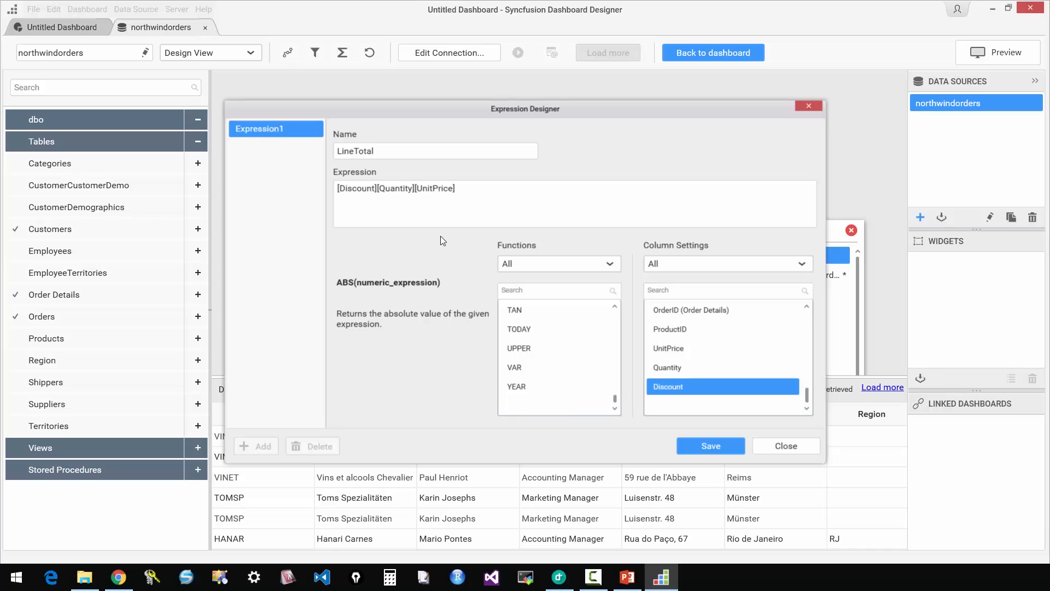
Complete the LineTotal expression as (1-[Discount])*[Quantity]*[UnitPrice] and save it.
click(341, 189)
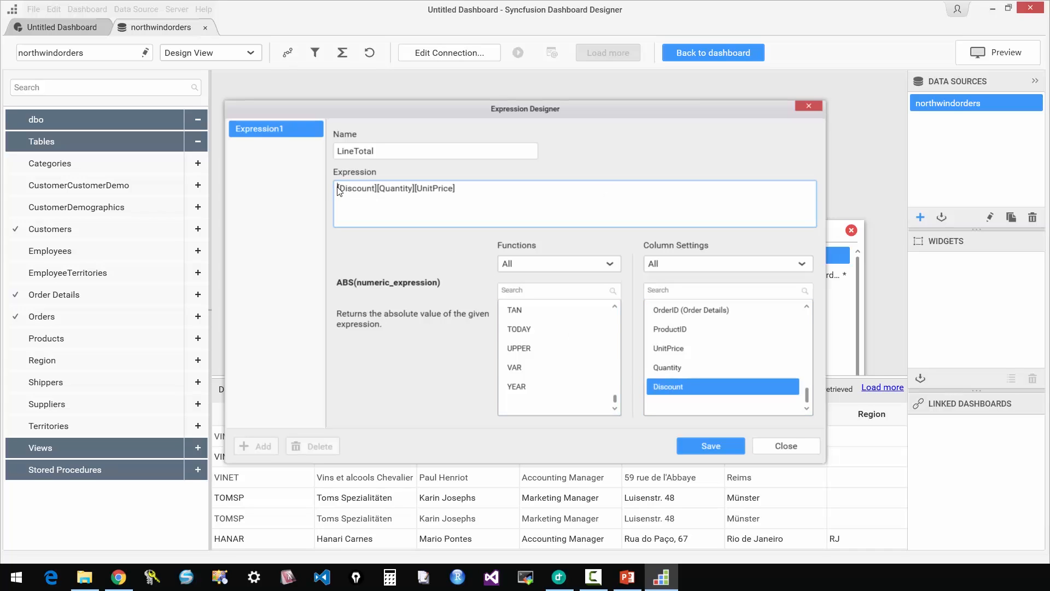
text(()
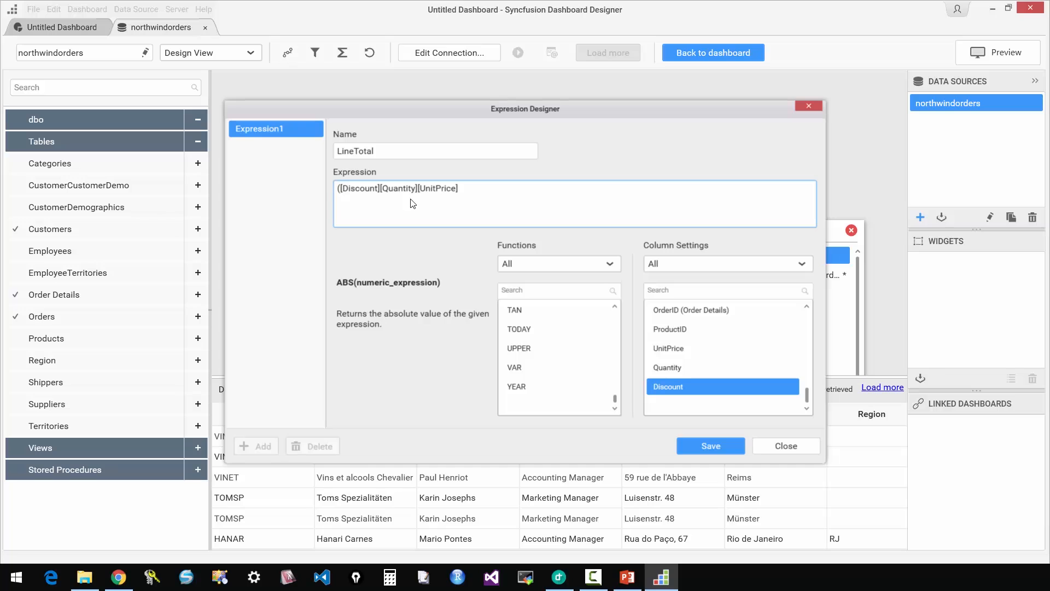
text(1-)
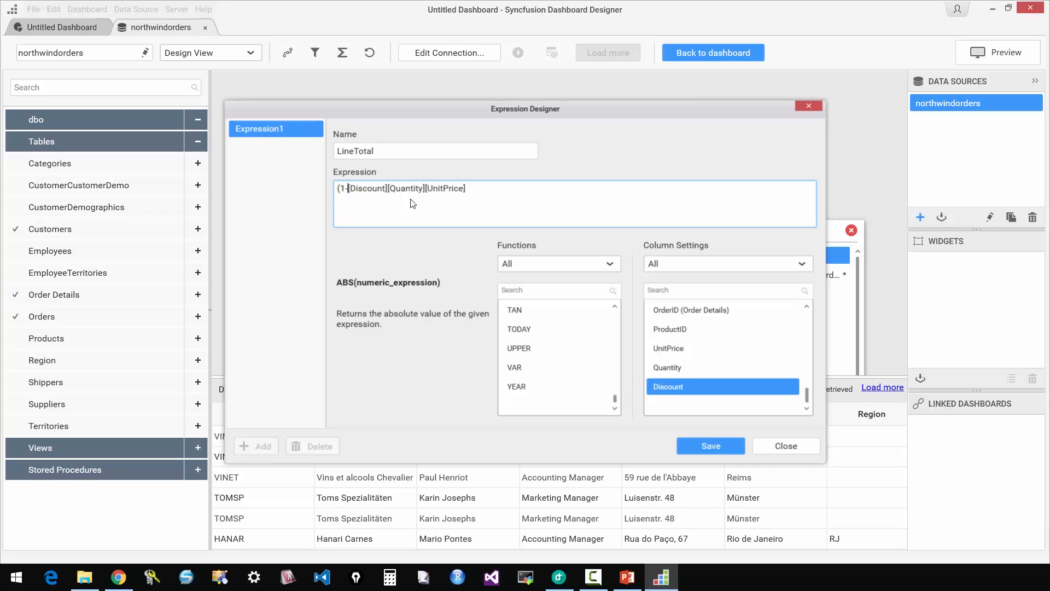
key(Right)
key(Right)
key(Right)
key(Right)
key(Right)
key(Right)
key(Right)
key(Right)
key(Right)
key(Right)
text()**)
click(711, 446)
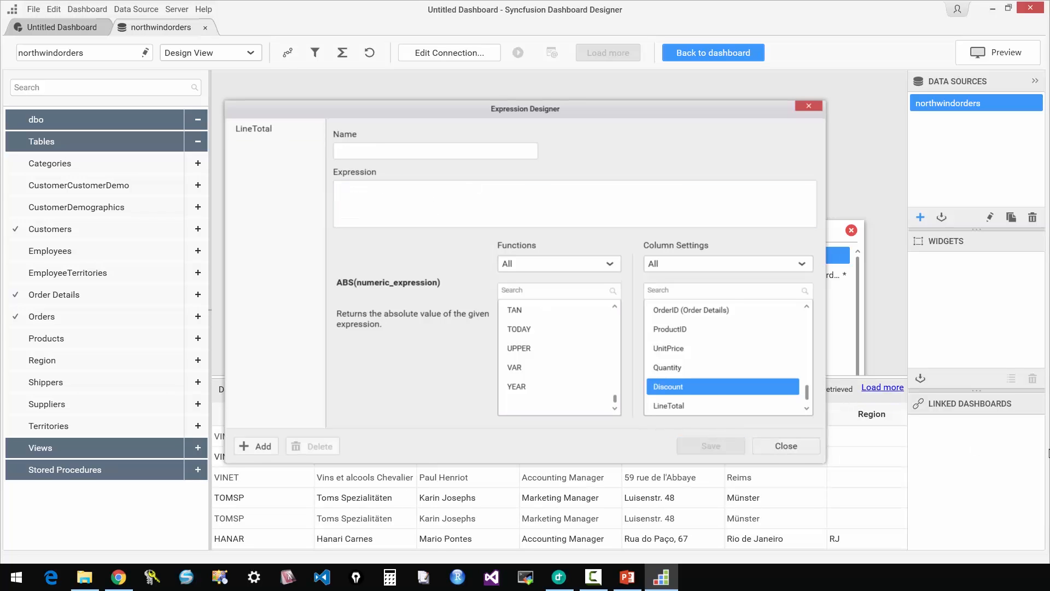
Close the expression designer and check the calculated LineTotal column in the data preview.
click(766, 447)
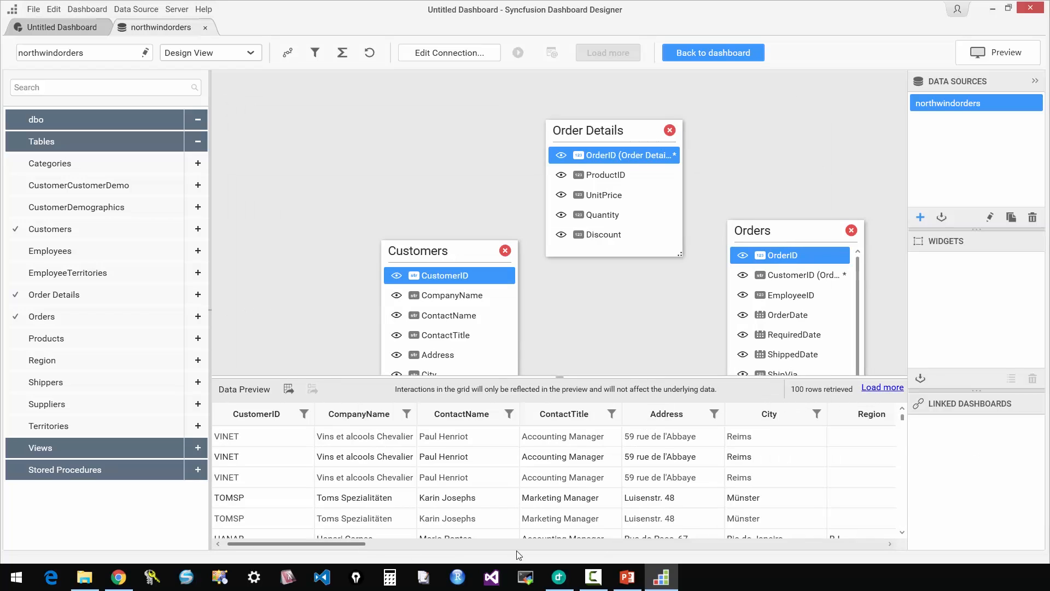
click(828, 546)
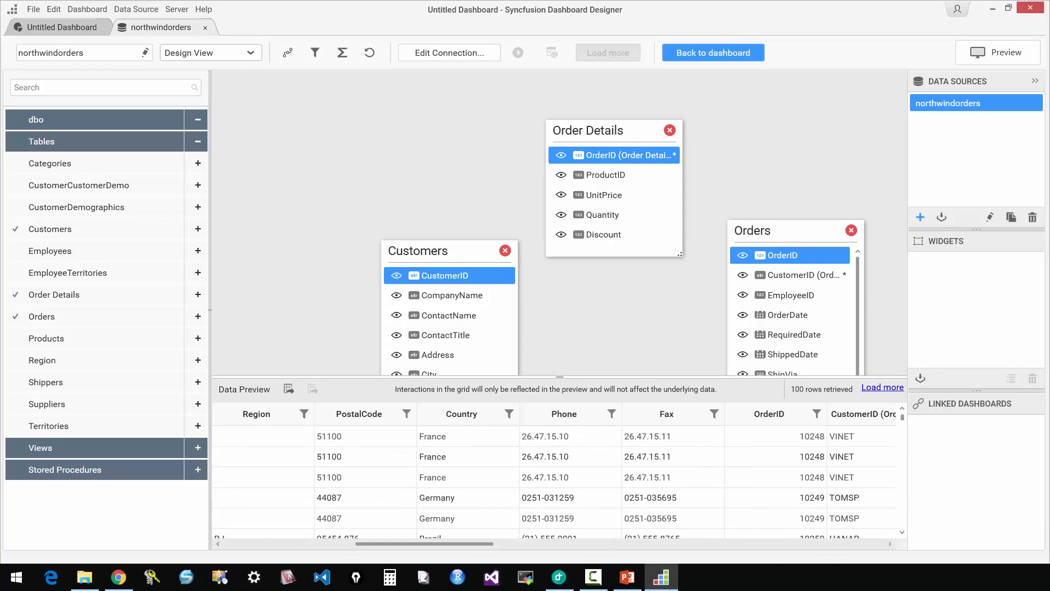
click(829, 546)
click(829, 546)
click(828, 547)
drag(831, 544, 869, 543)
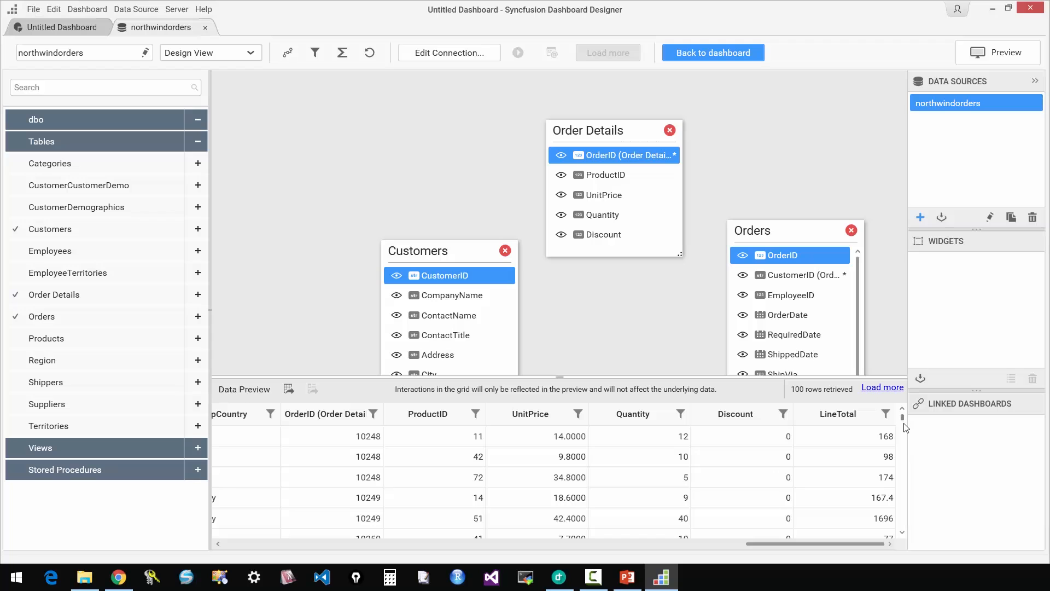
mouse_move(903, 419)
mouse_down()
mouse_move(908, 533)
mouse_move(895, 408)
mouse_up()
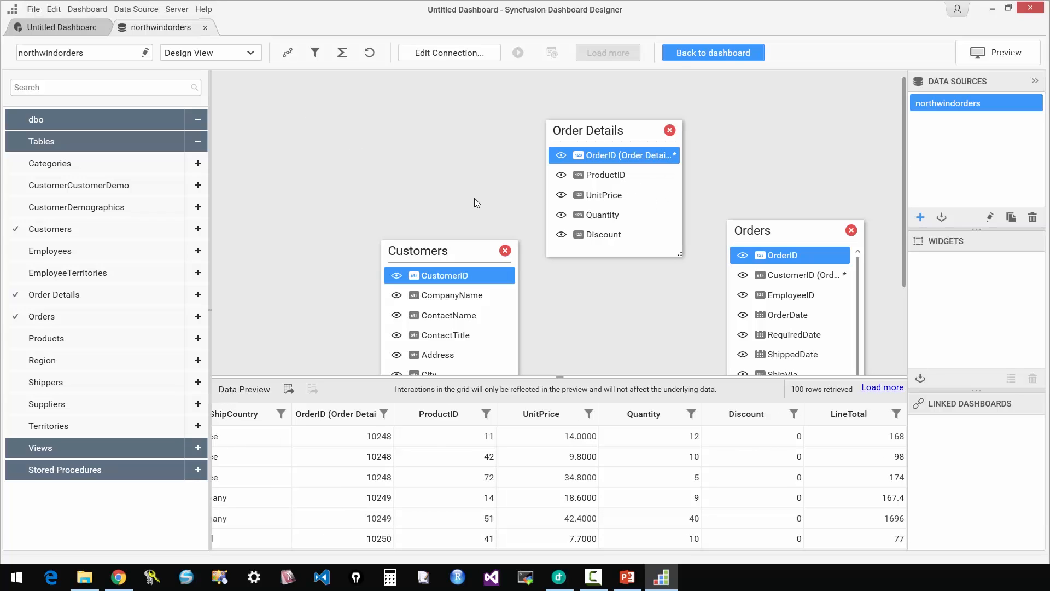
Place a bar chart about six by four grid cells on the dashboard canvas and open its widget settings.
click(73, 27)
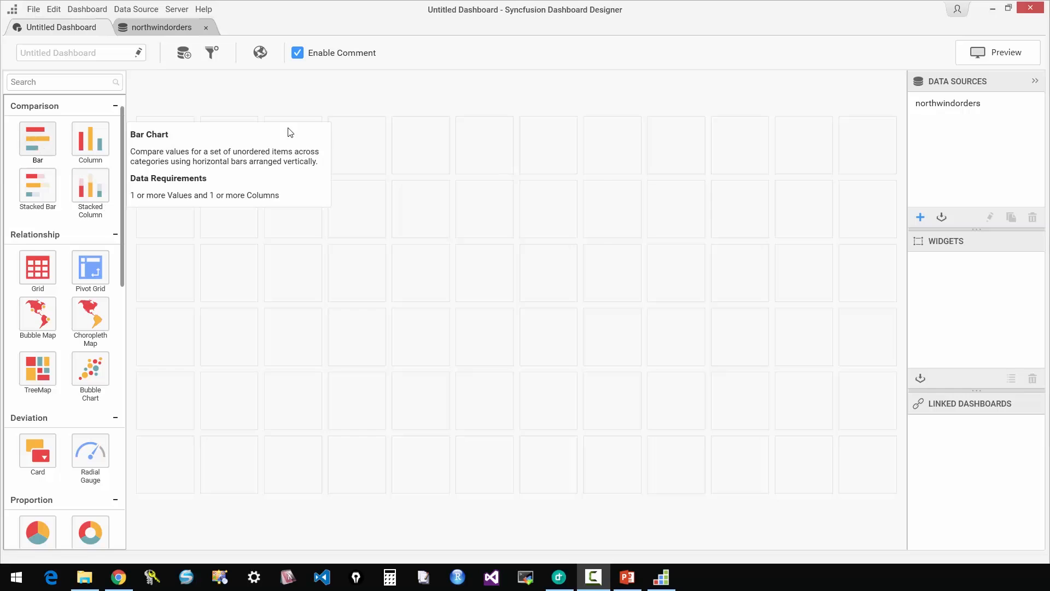
drag(89, 140, 832, 432)
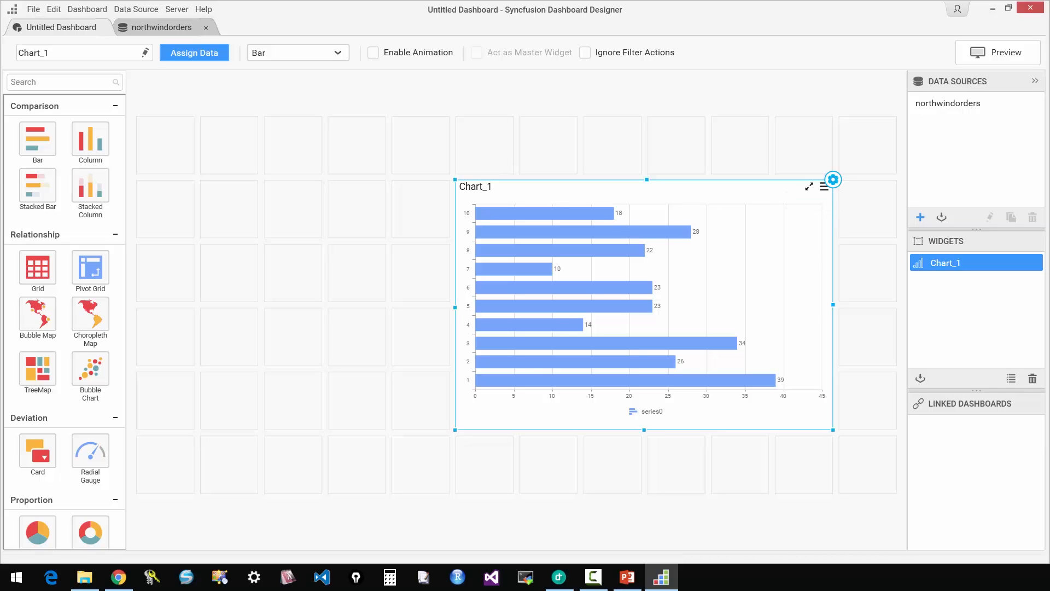
click(834, 179)
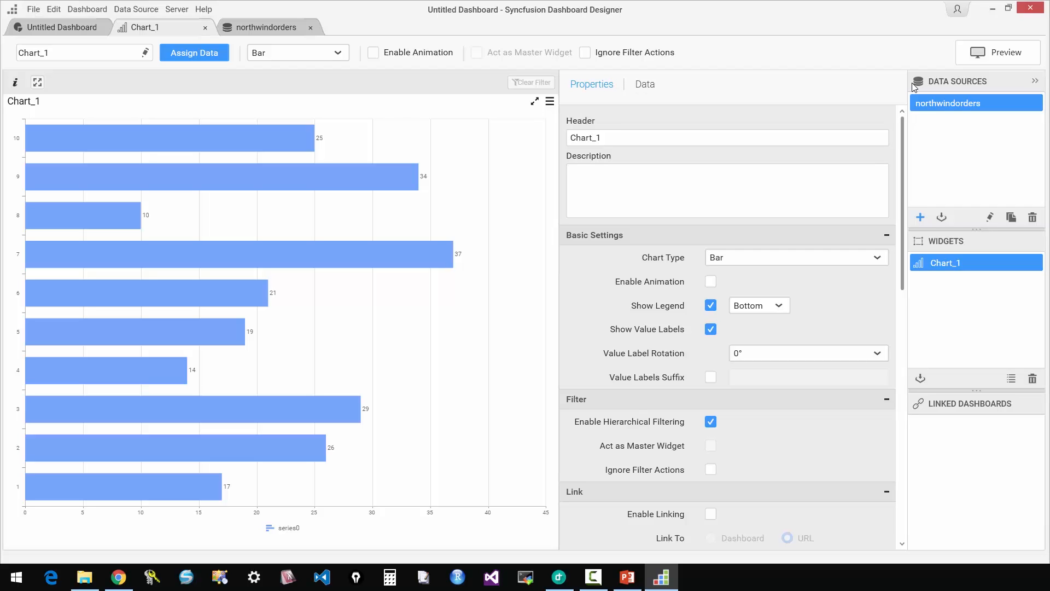
Assign the Country dimension from northwindorders as the bar chart's column.
click(648, 85)
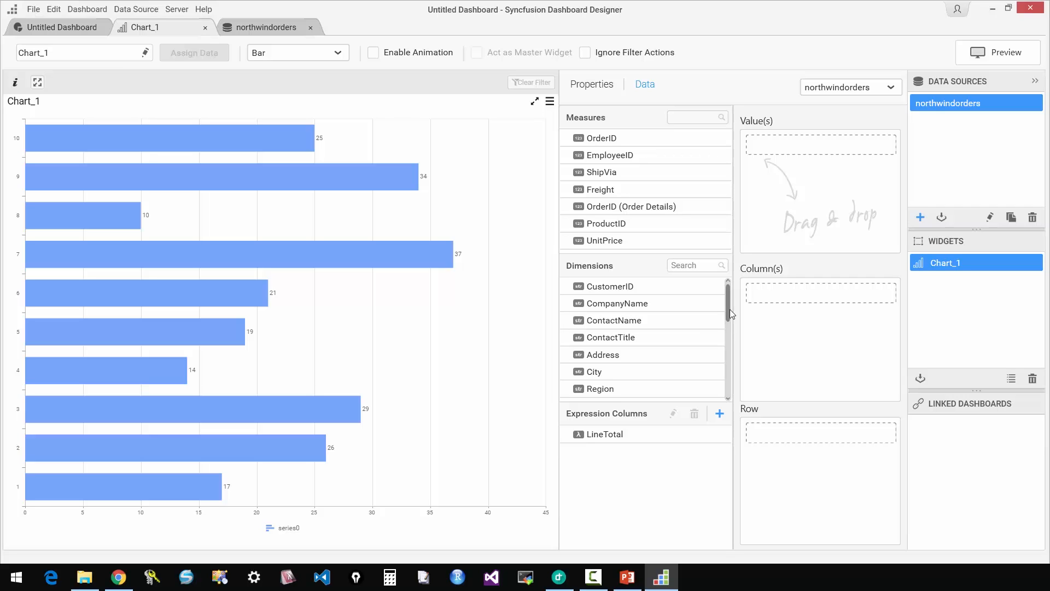
scroll(729, 310, down, 1)
scroll(730, 337, down, 1)
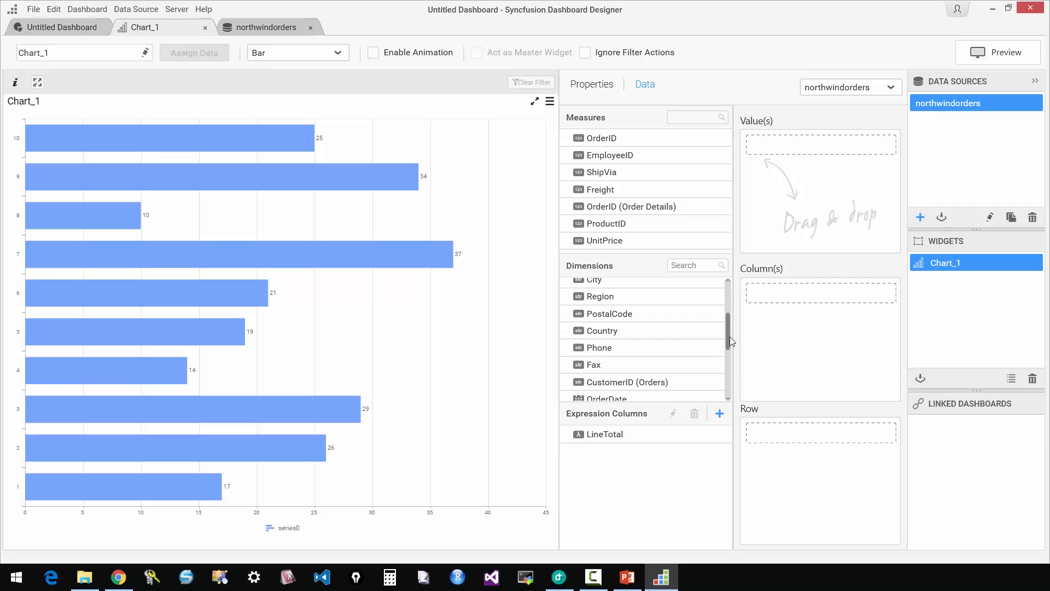
scroll(729, 338, down, 1)
scroll(730, 340, down, 2)
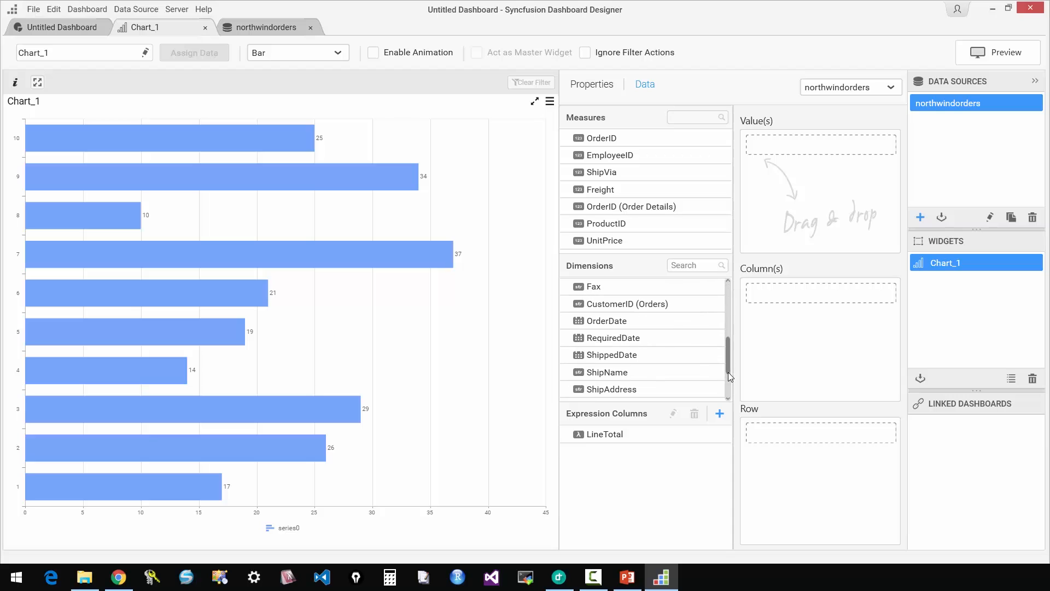
scroll(728, 372, down, 1)
scroll(727, 377, down, 1)
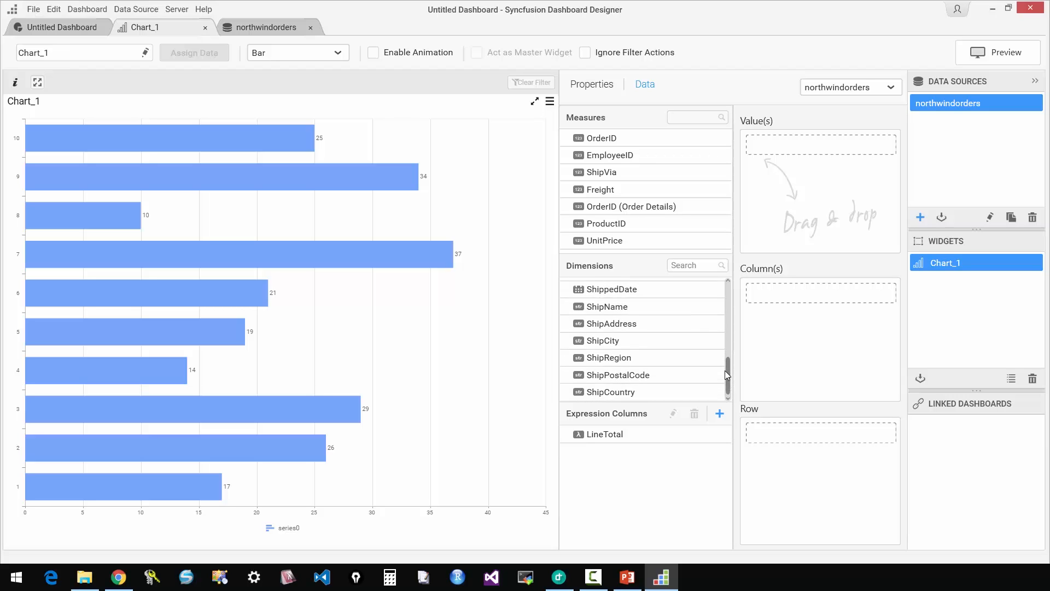
drag(726, 372, 726, 332)
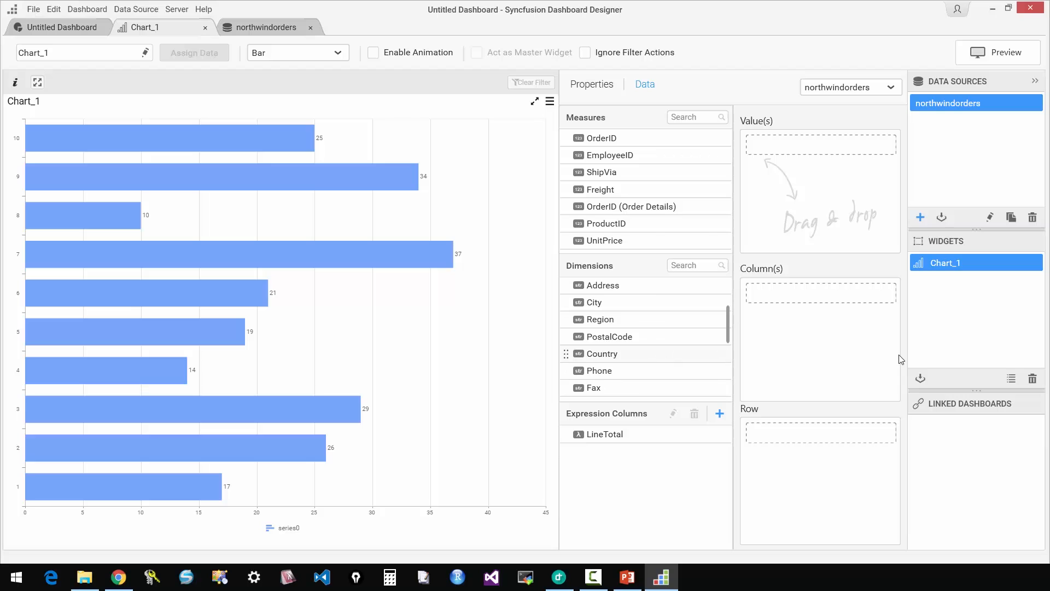
drag(662, 356, 824, 294)
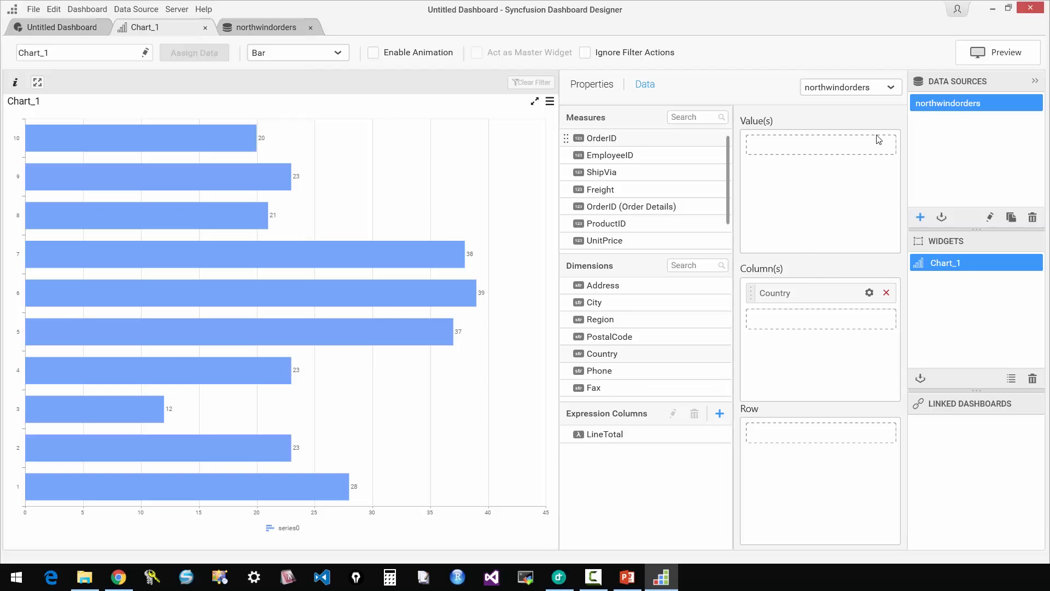
Add the OrderID measure as the bar chart's value and summarize it by Distinct Count.
drag(615, 138, 819, 146)
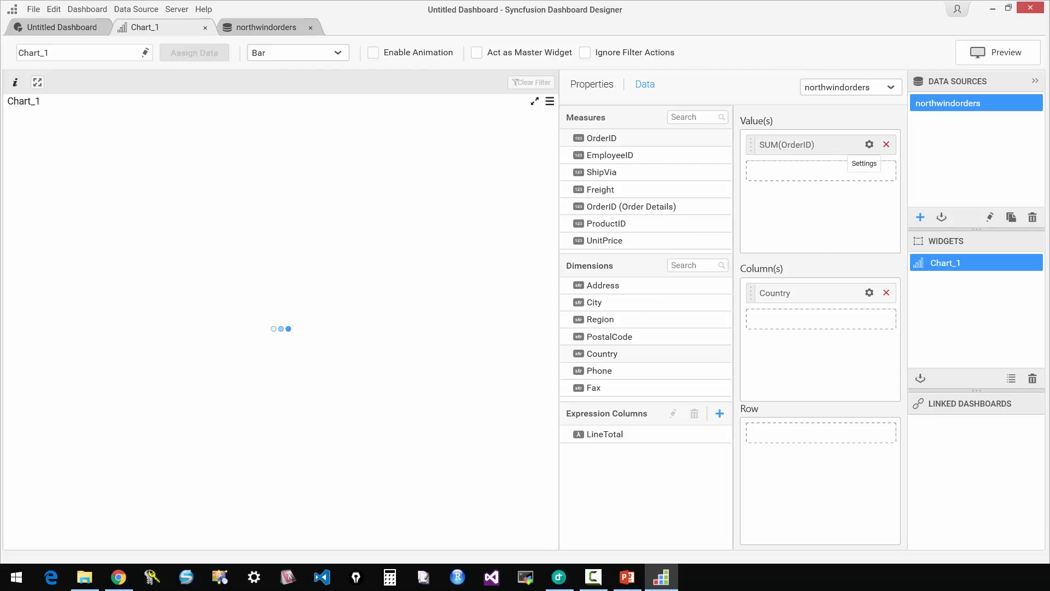
click(871, 145)
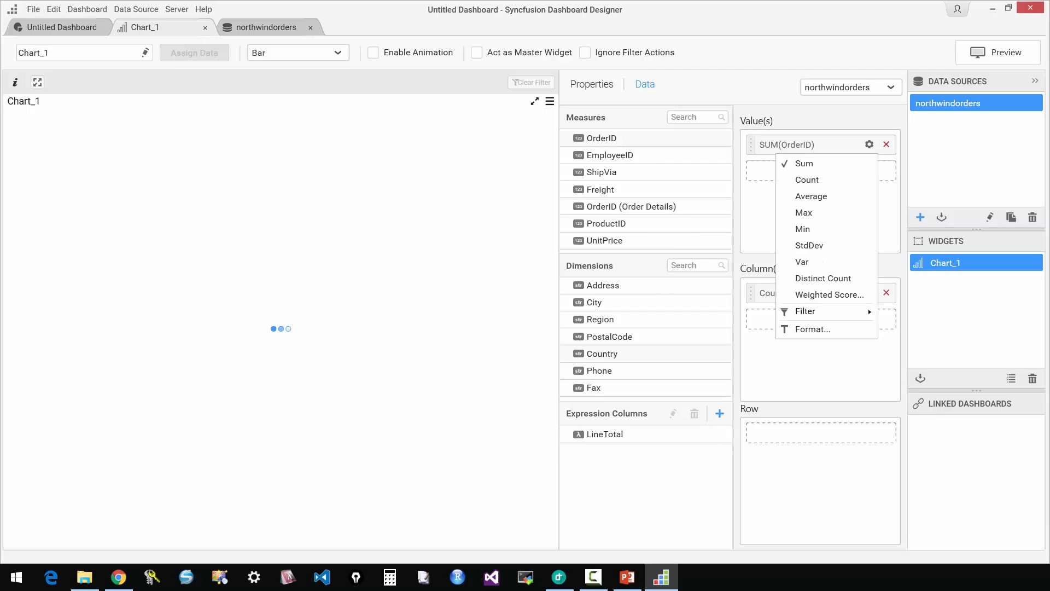
click(836, 279)
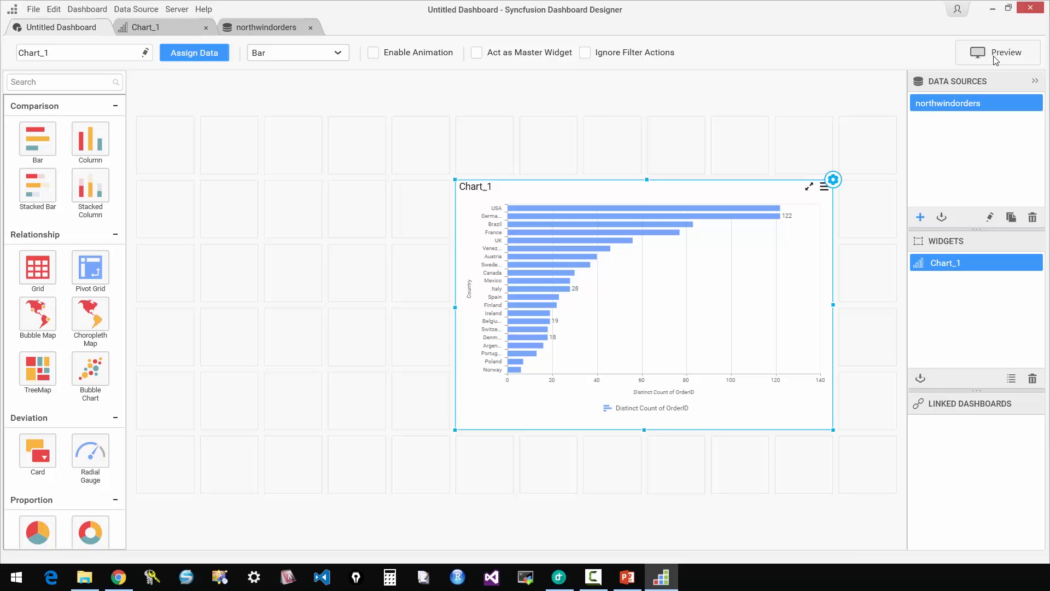
Filter the chart's Country column by rank to the top 5 by DistinctCount of OrderID.
click(174, 29)
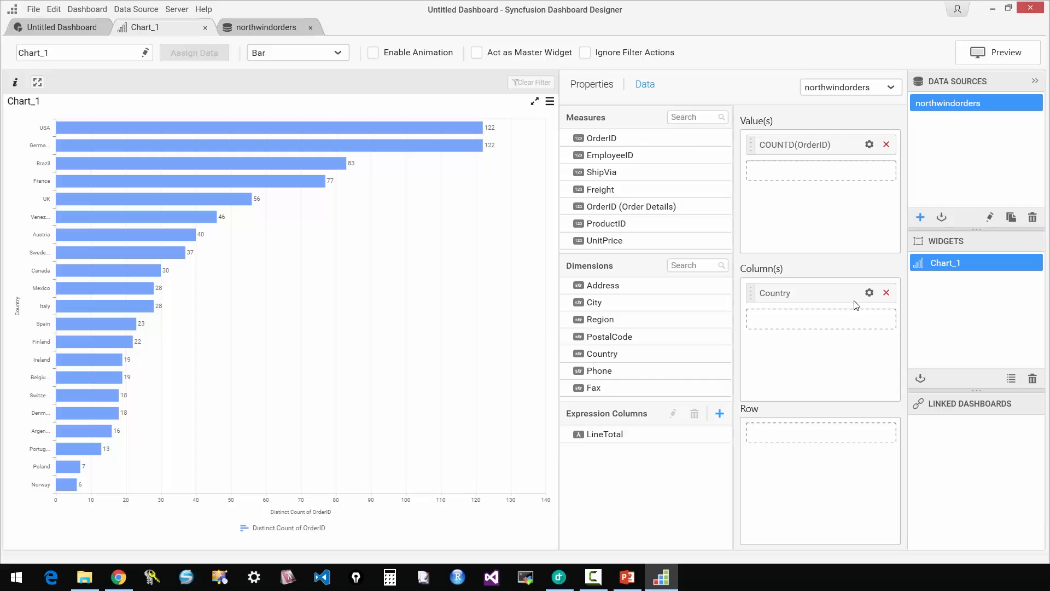
click(870, 293)
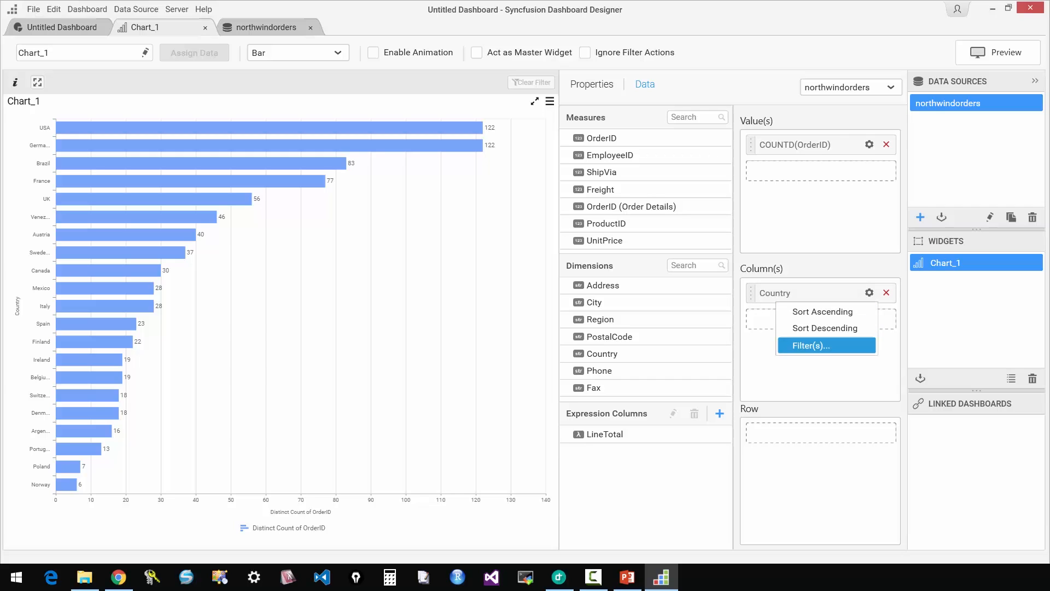
click(826, 345)
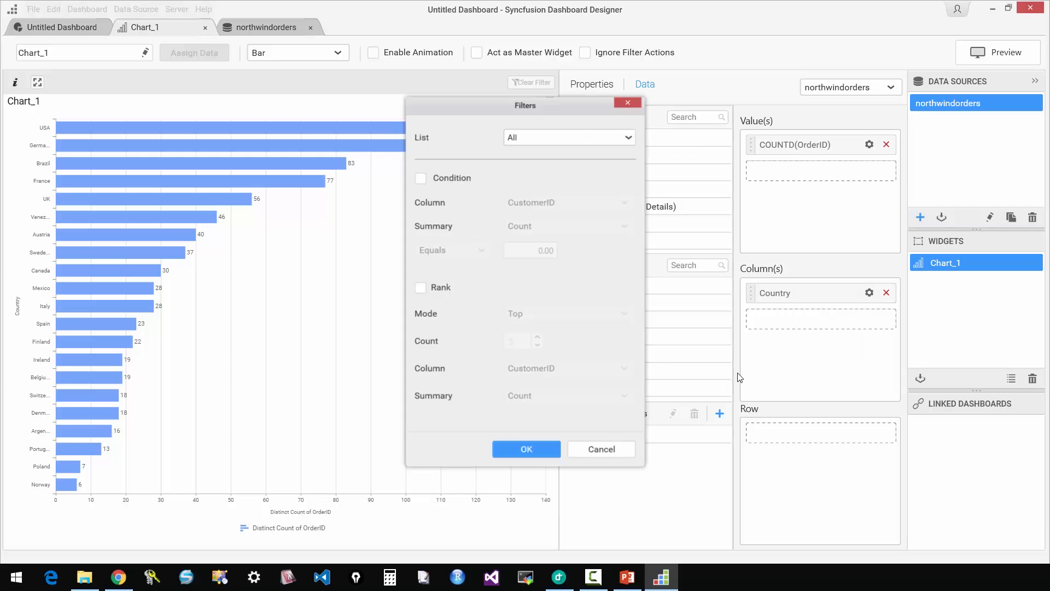
click(438, 291)
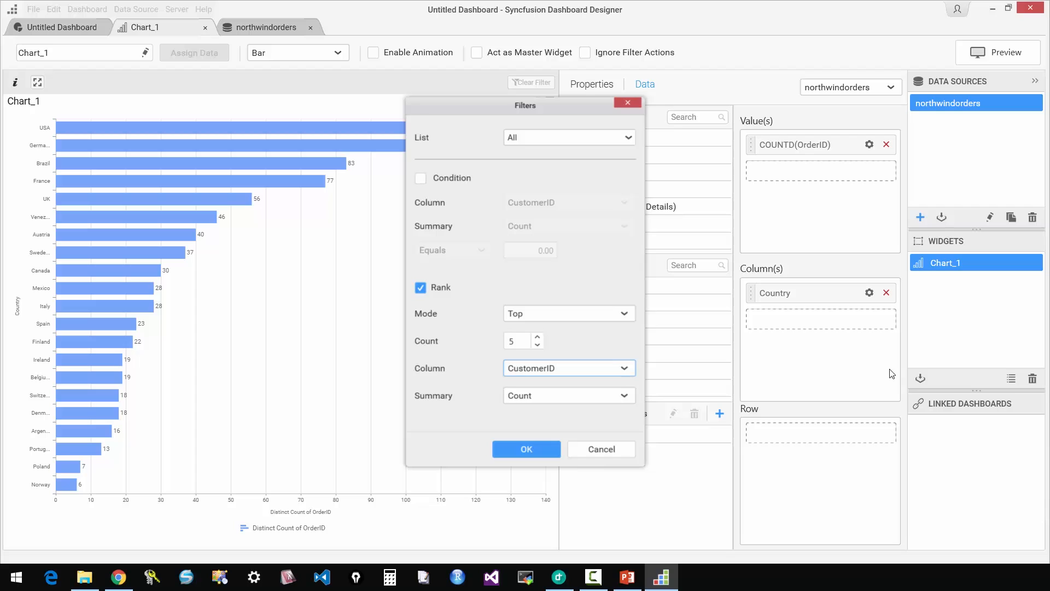
click(627, 370)
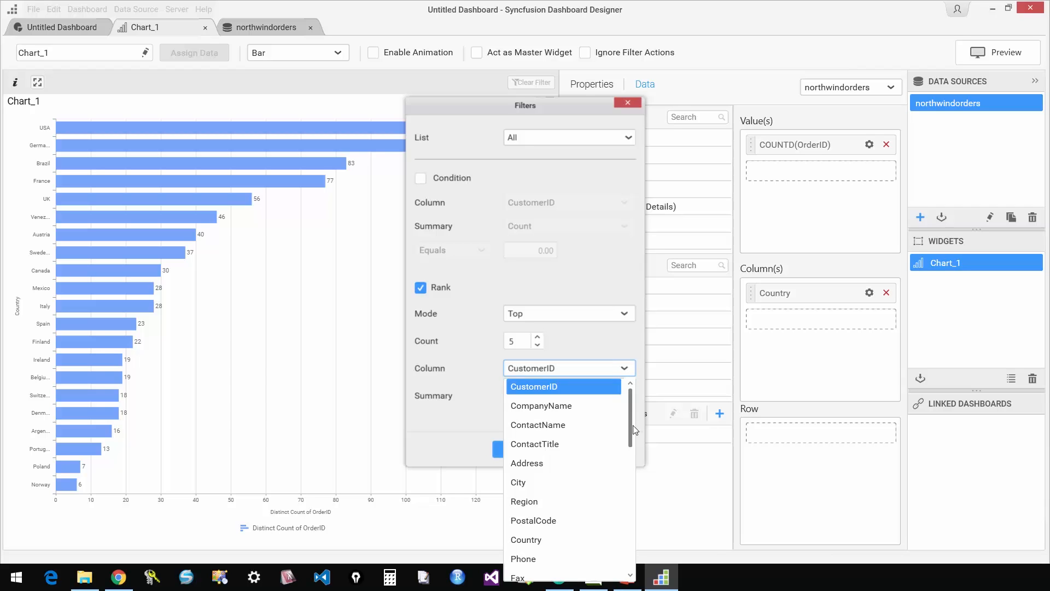
drag(632, 418, 638, 471)
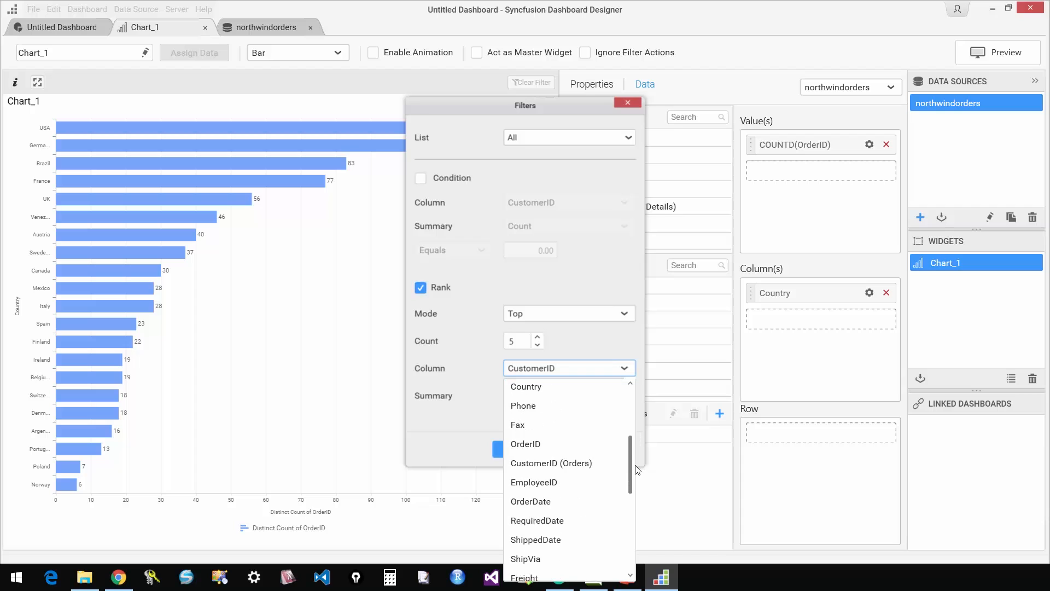
click(564, 444)
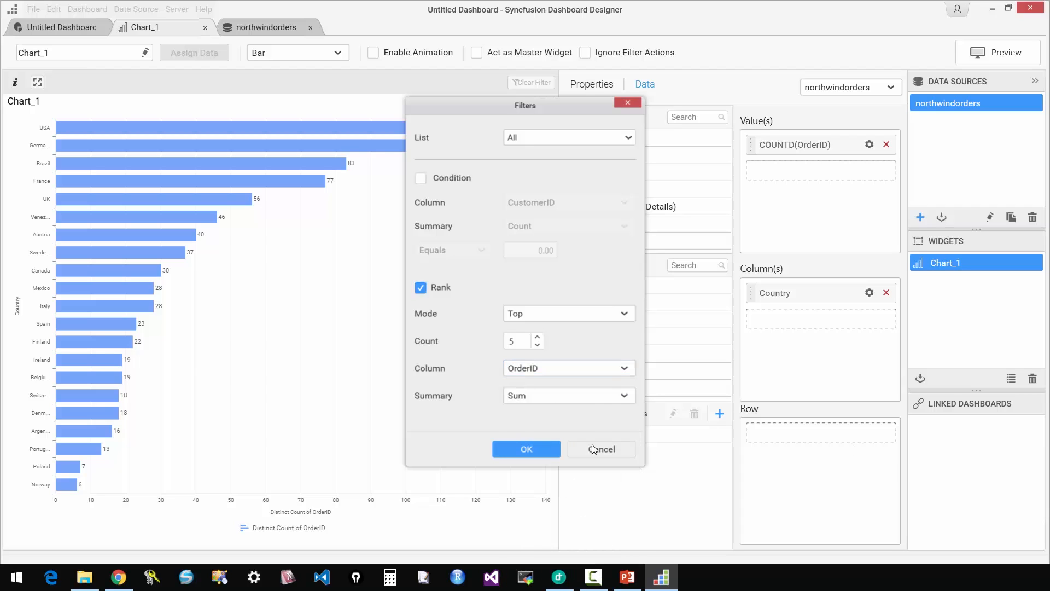
click(612, 396)
click(600, 452)
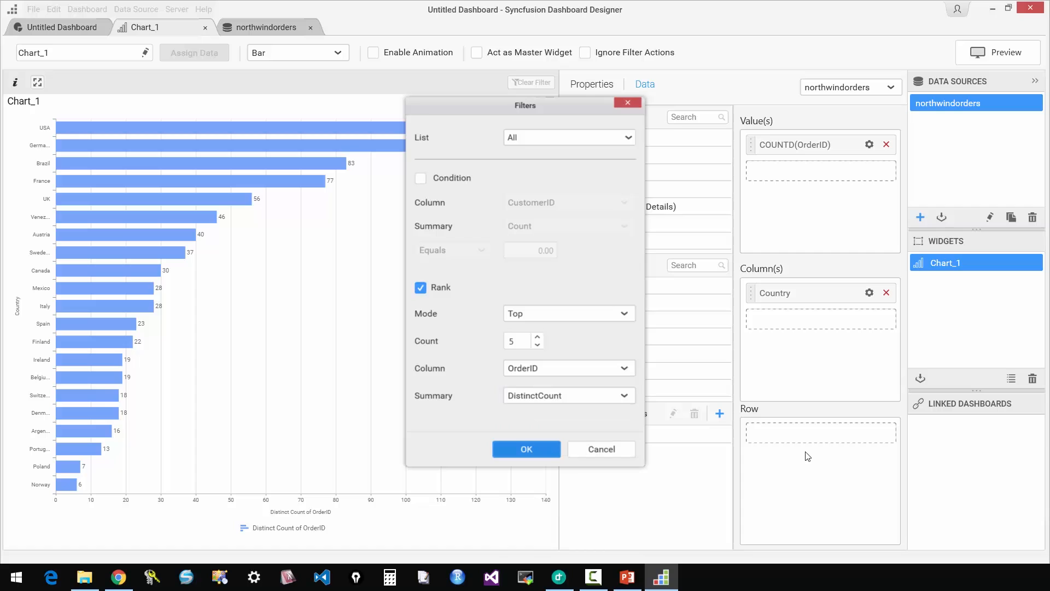
key(Return)
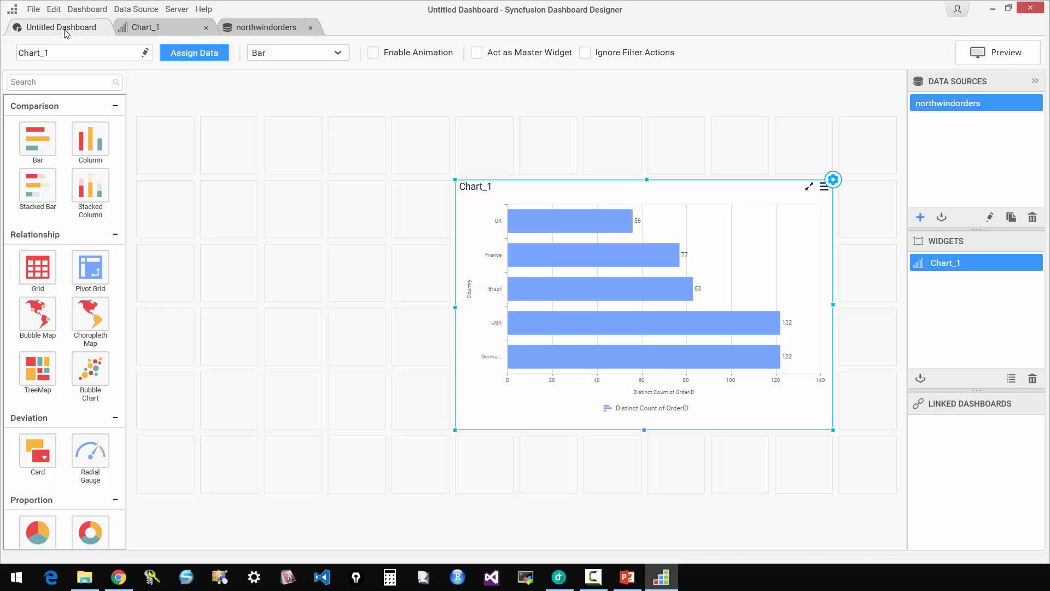
Preview the dashboard with the ranked country chart in the browser and return to the designer.
click(975, 60)
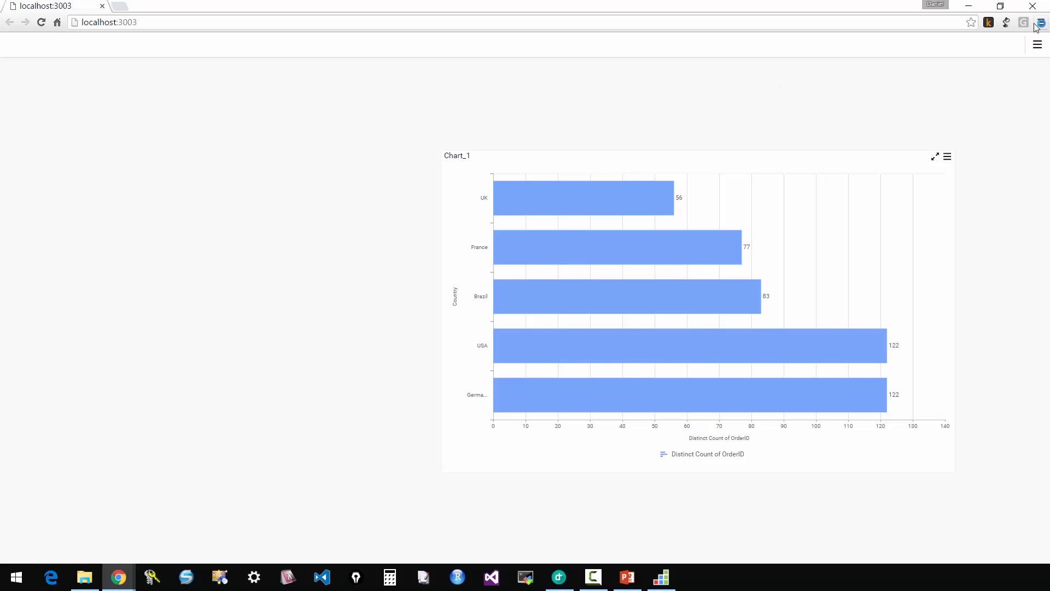
click(977, 6)
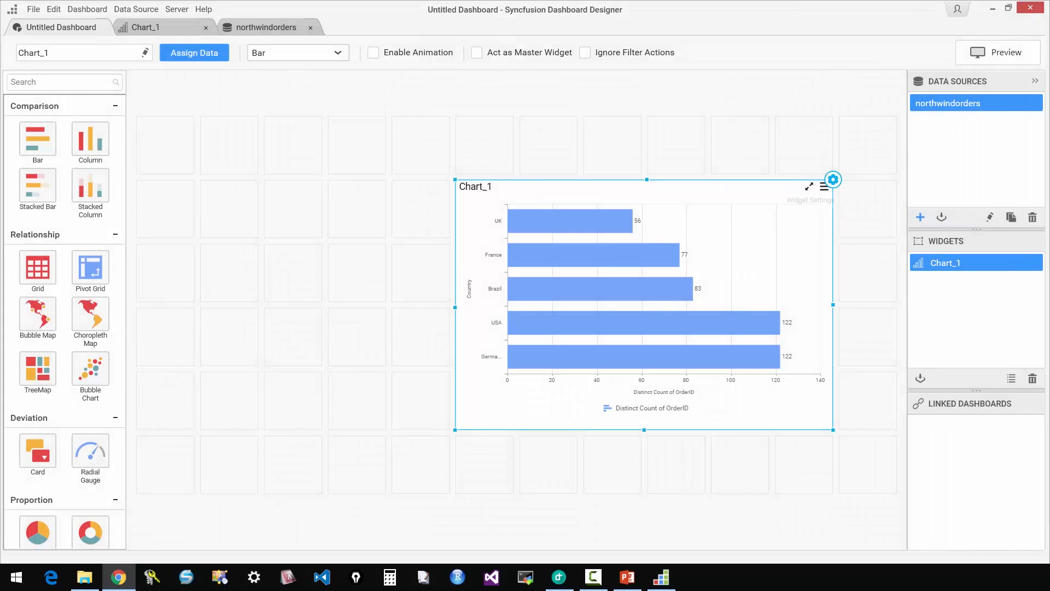
Add the City dimension below Country in the chart's columns with multi-level drill enabled.
click(834, 182)
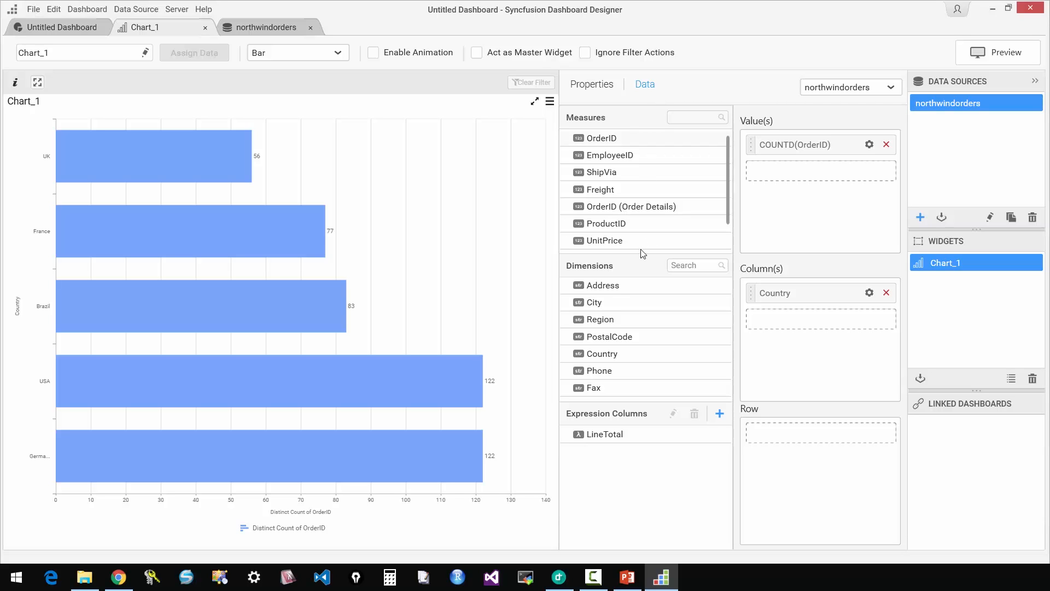
drag(594, 304, 830, 320)
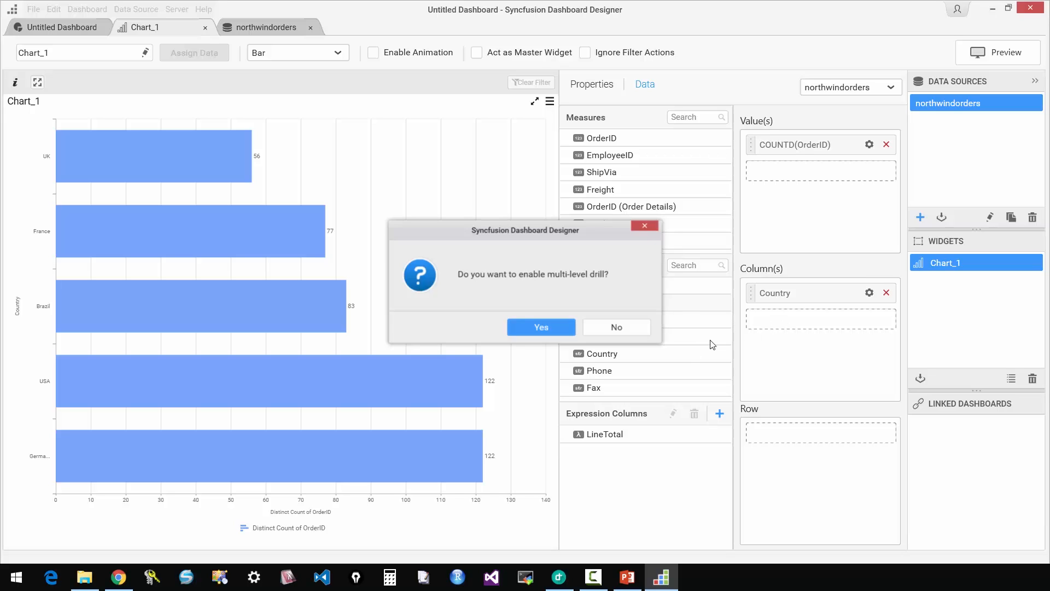
click(616, 330)
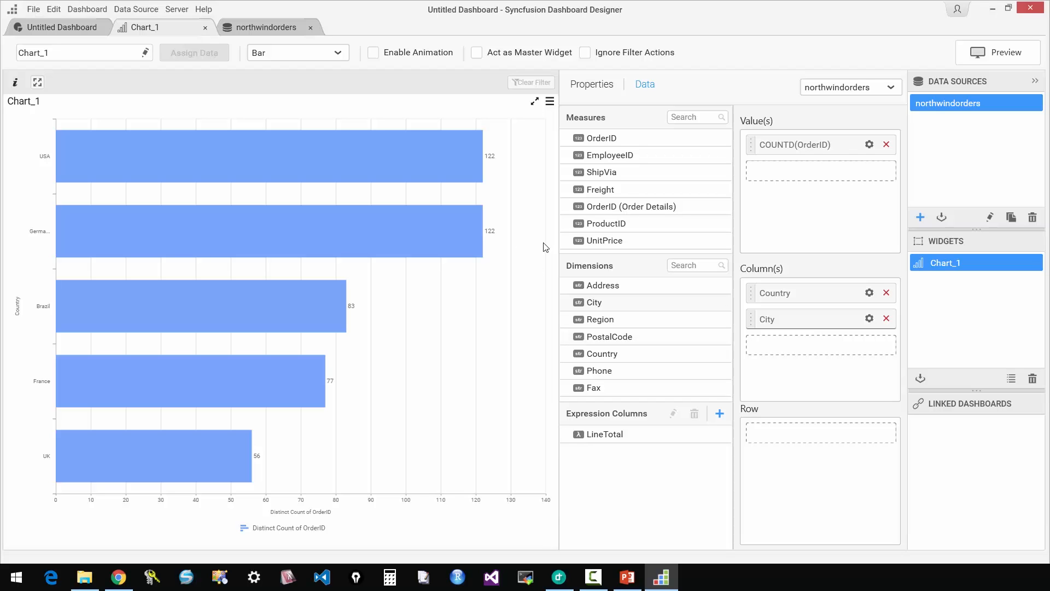
Preview the dashboard in a maximized browser window, drill into Germany's cities and return to the country level.
click(73, 27)
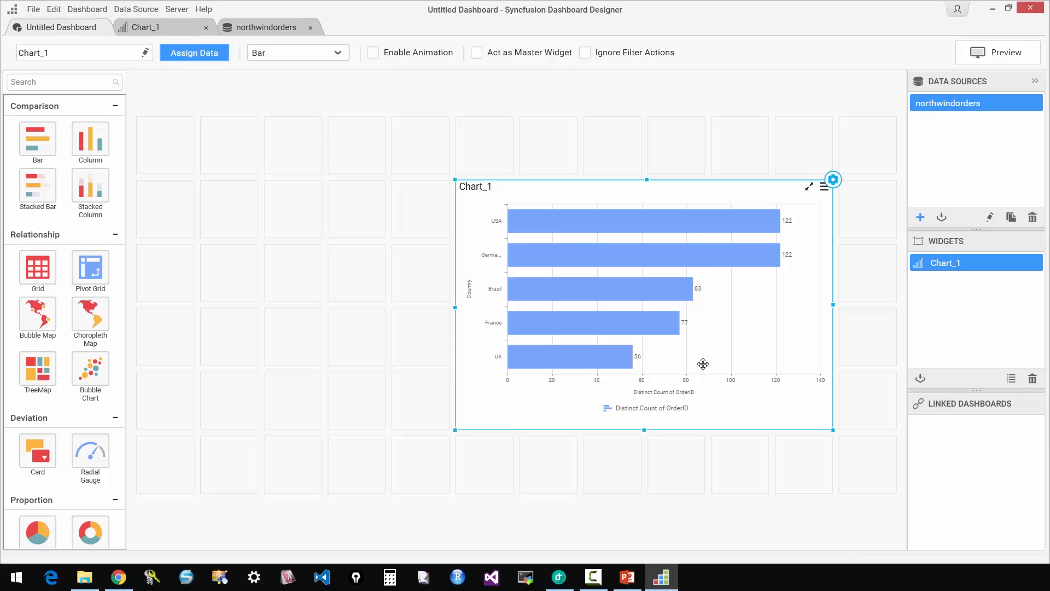
click(1002, 52)
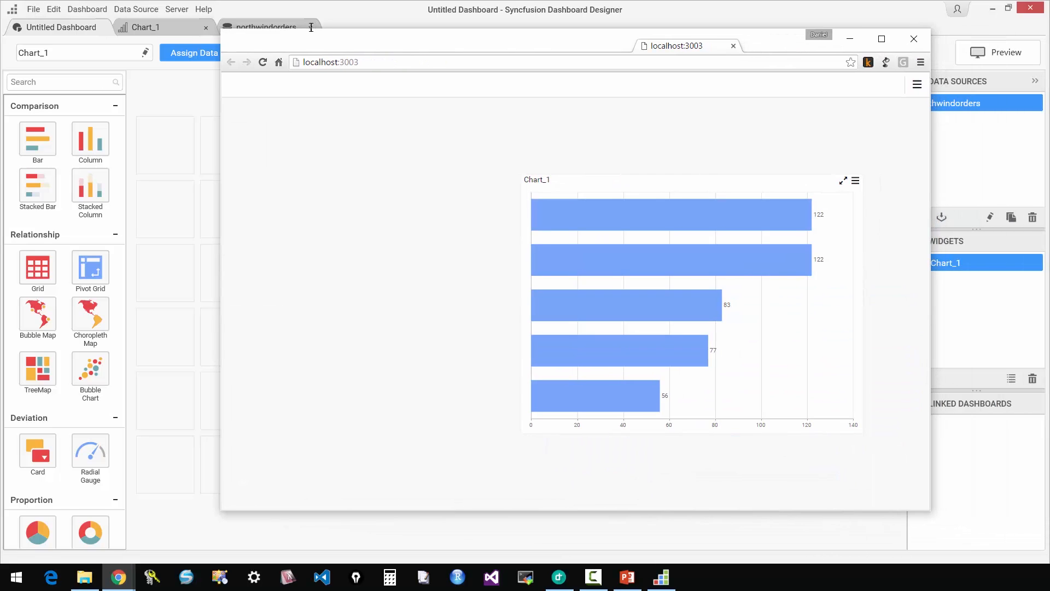
double_click(439, 40)
mouse_move(638, 192)
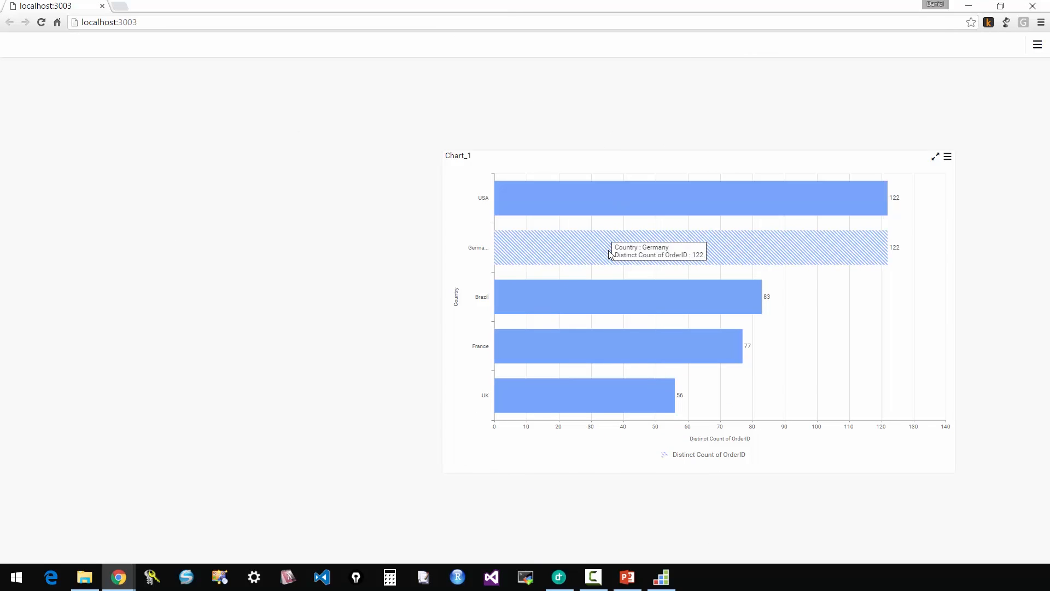
click(873, 256)
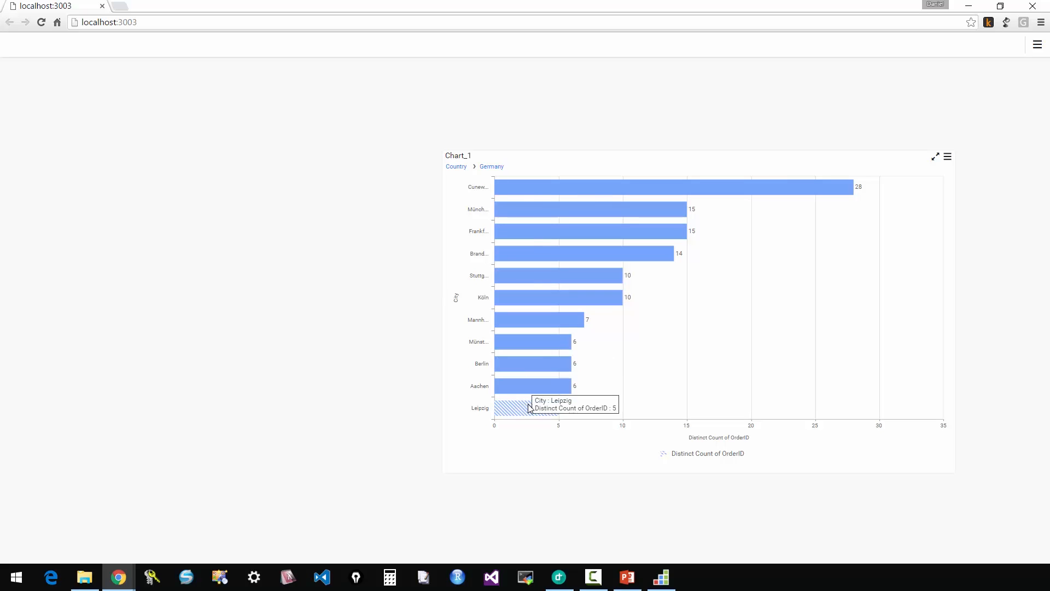
click(456, 166)
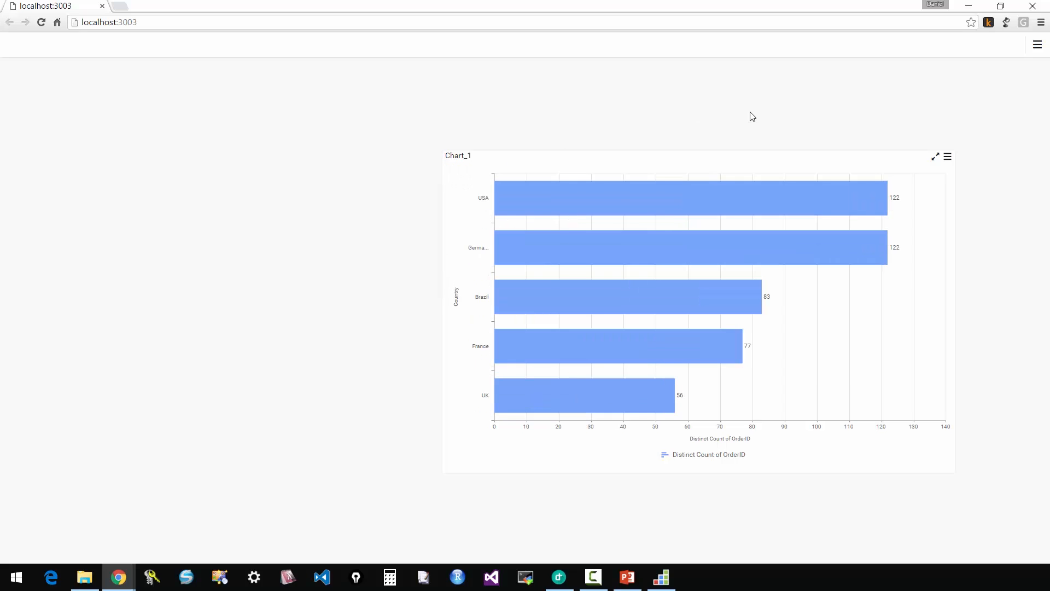
Close the preview, change the chart type to Stacked Bar and move City from the chart's columns to its row.
click(1033, 6)
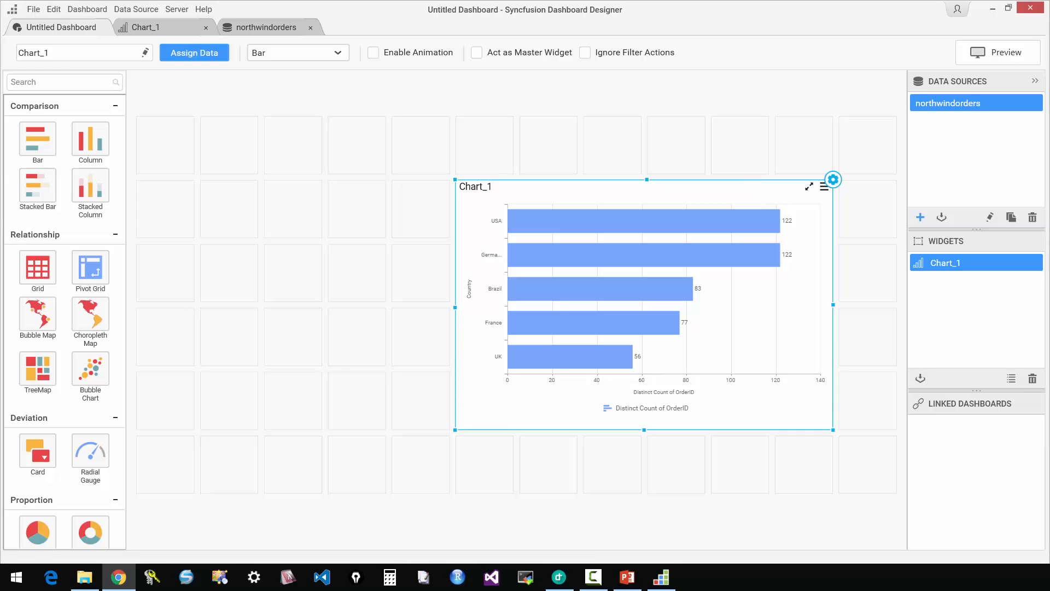
click(834, 179)
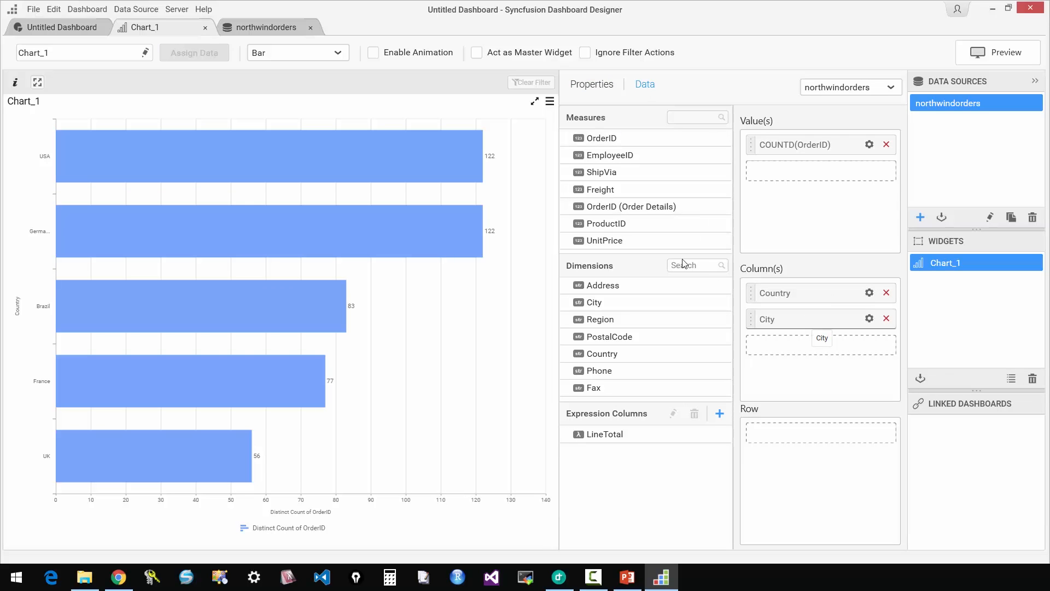
click(338, 54)
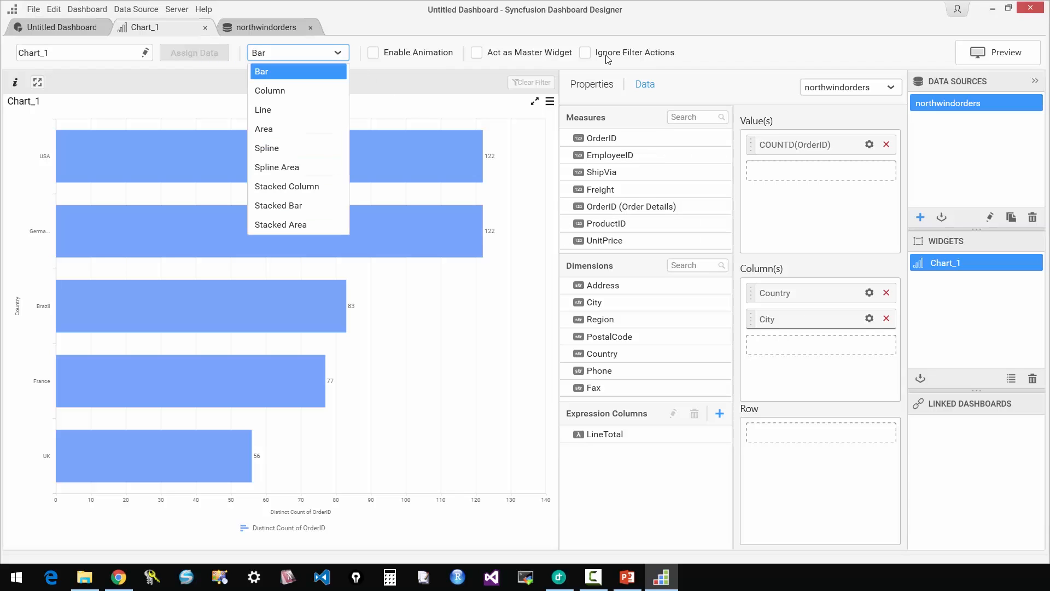
click(306, 205)
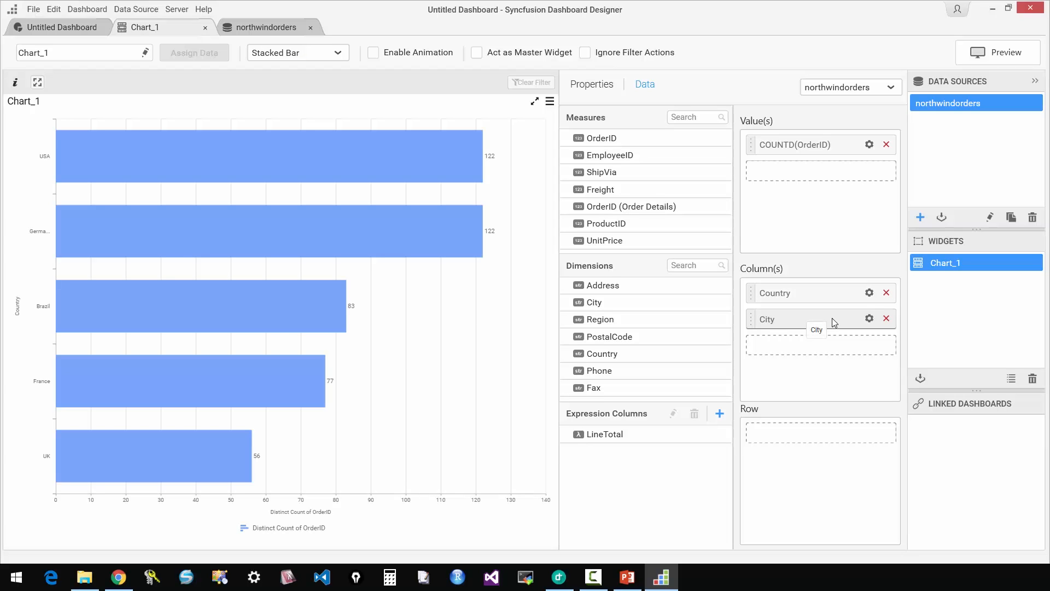
drag(839, 321, 816, 416)
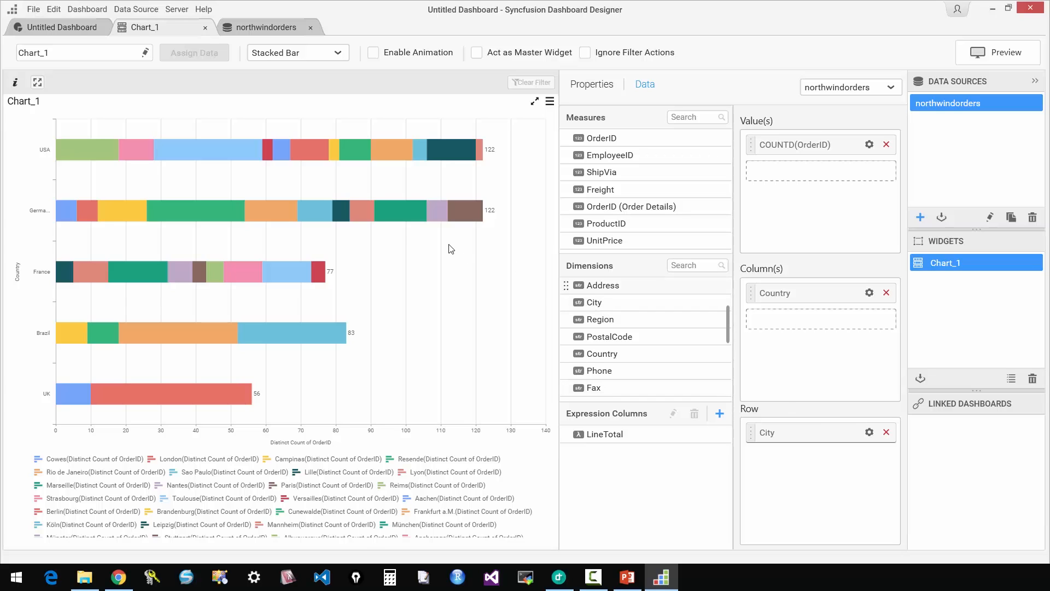
Hide the stacked bar chart's legend and return to the dashboard layout.
mouse_move(415, 215)
click(600, 86)
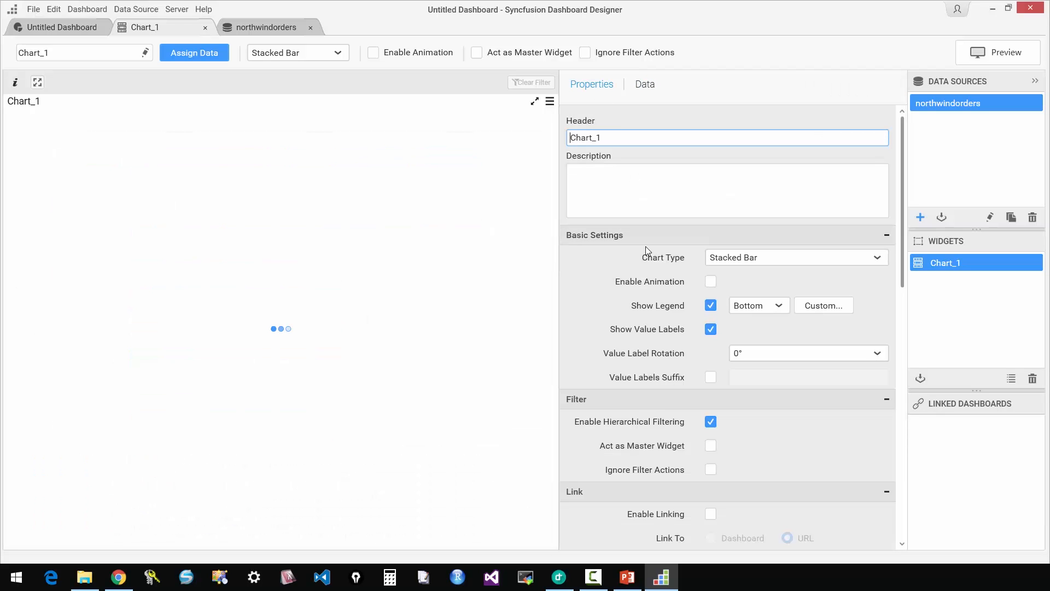
click(970, 306)
click(711, 305)
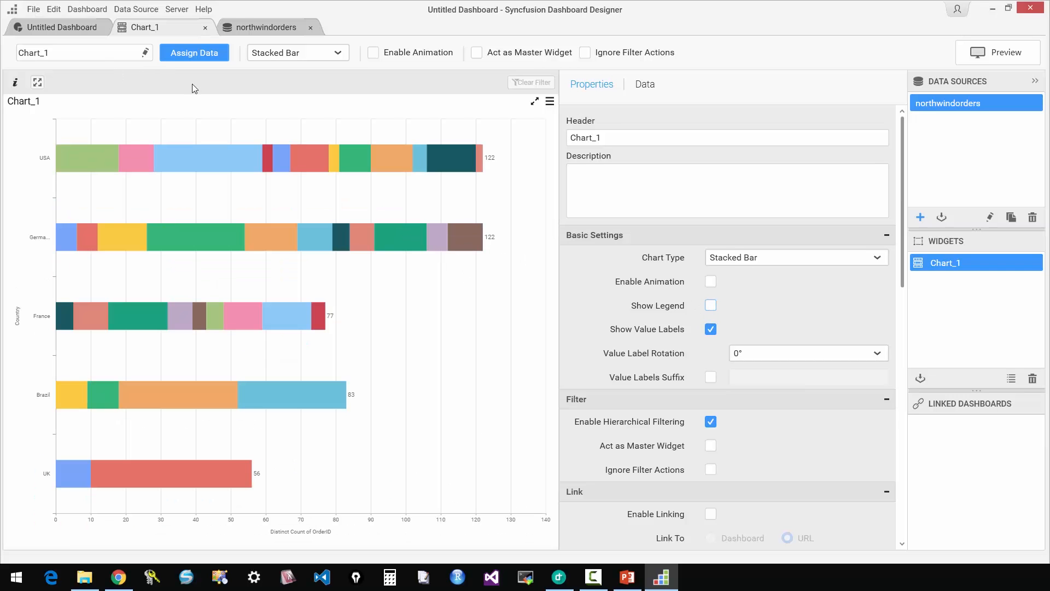
click(83, 28)
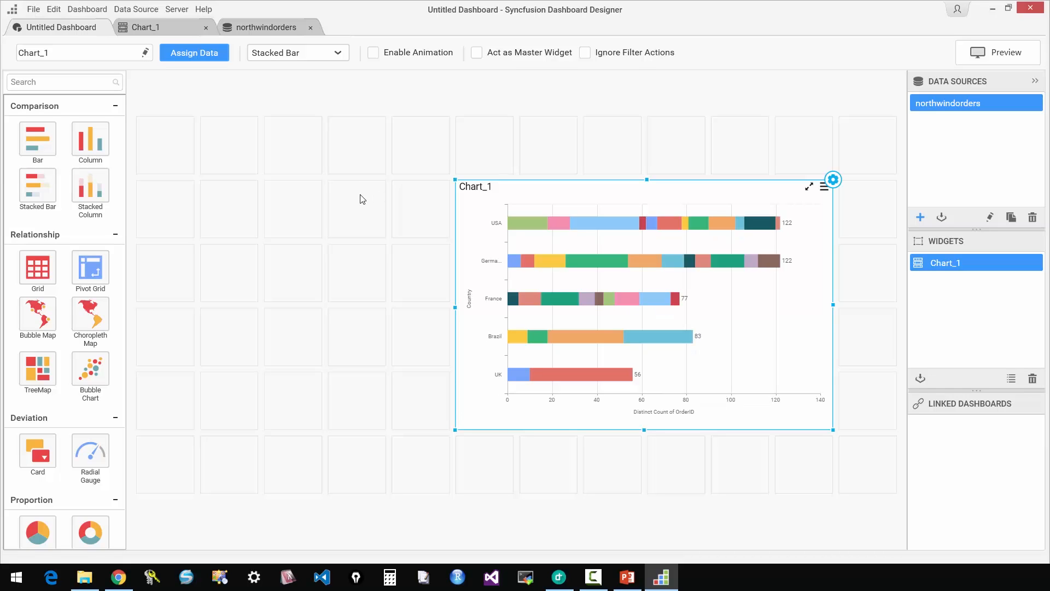
Set the stacked bar chart's header to "Order information by country".
click(836, 181)
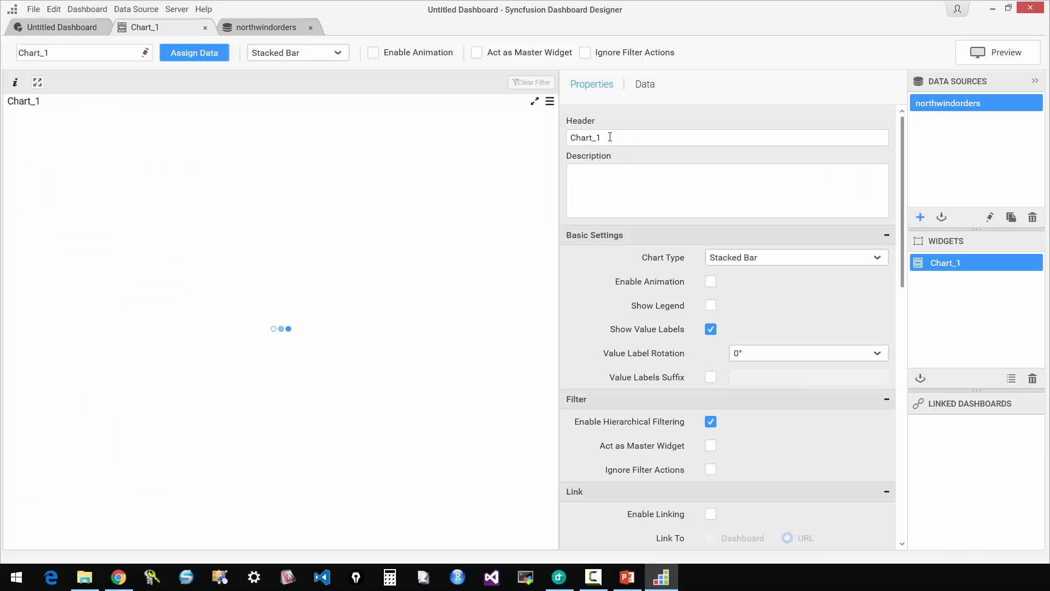
click(781, 138)
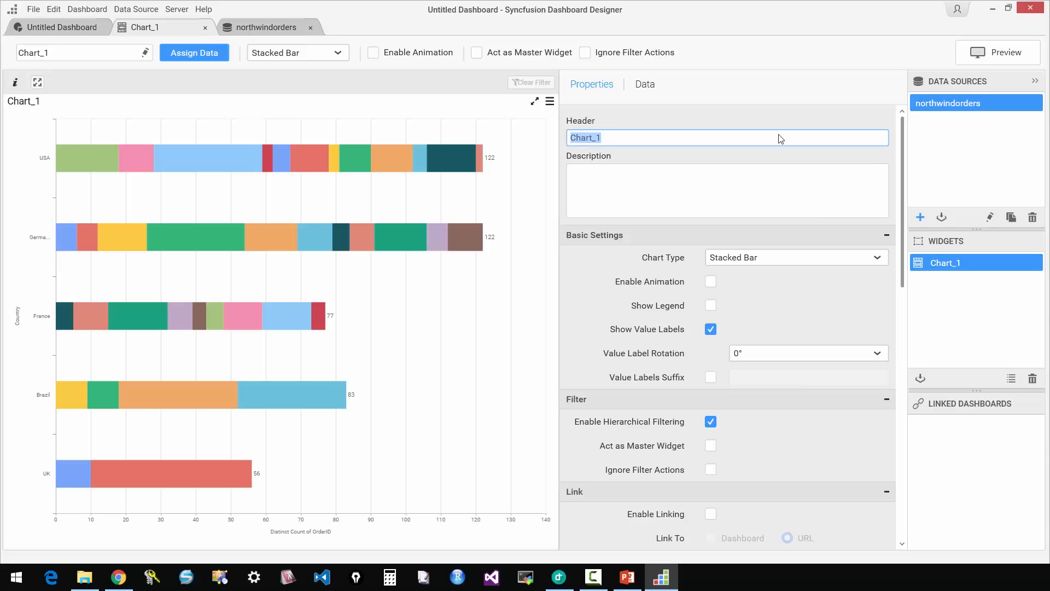
text(Order information by country)
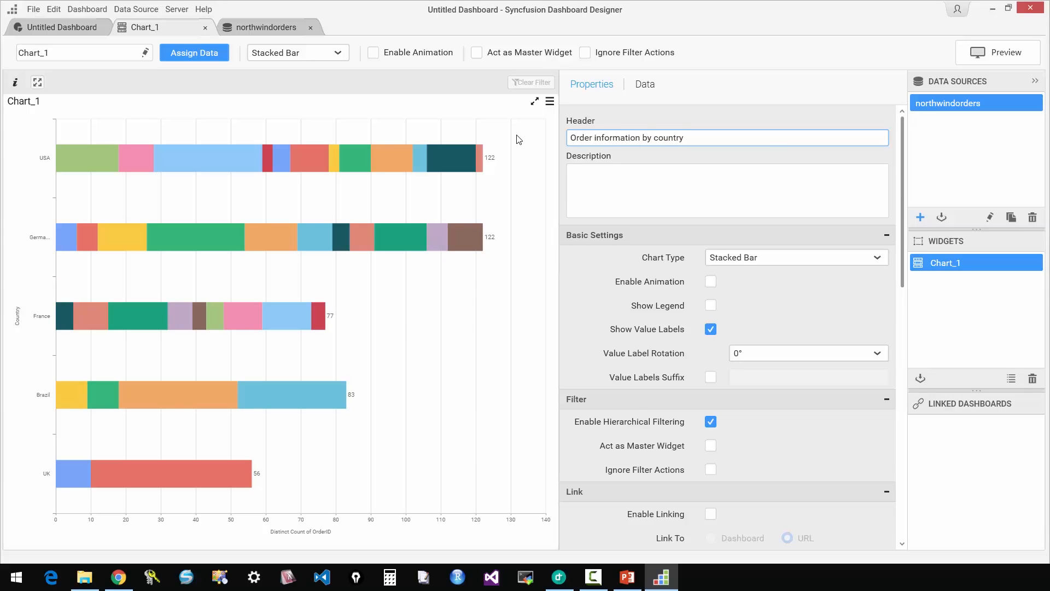
click(867, 183)
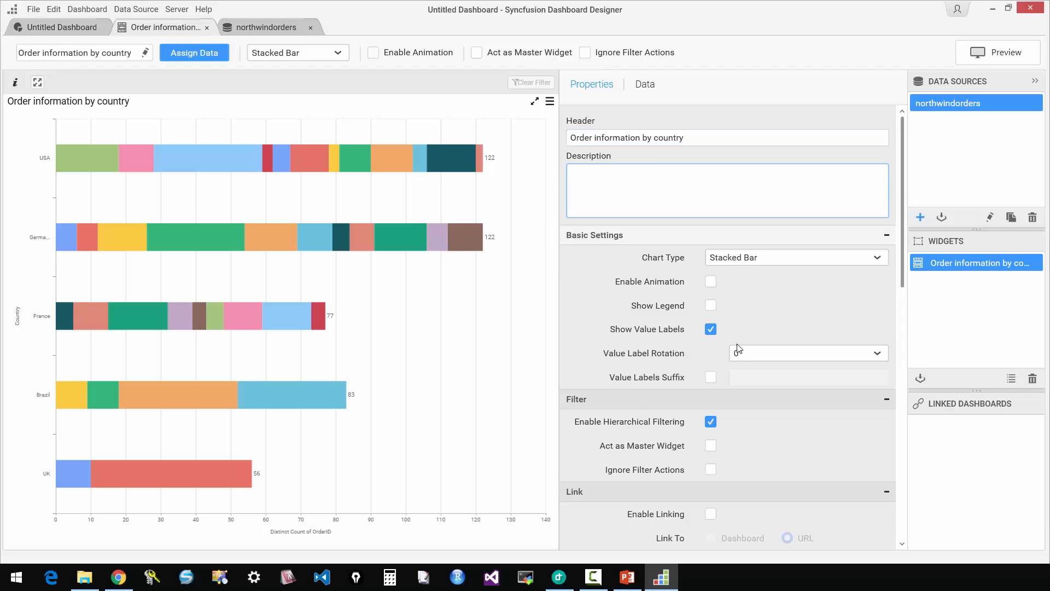
scroll(737, 442, down, 2)
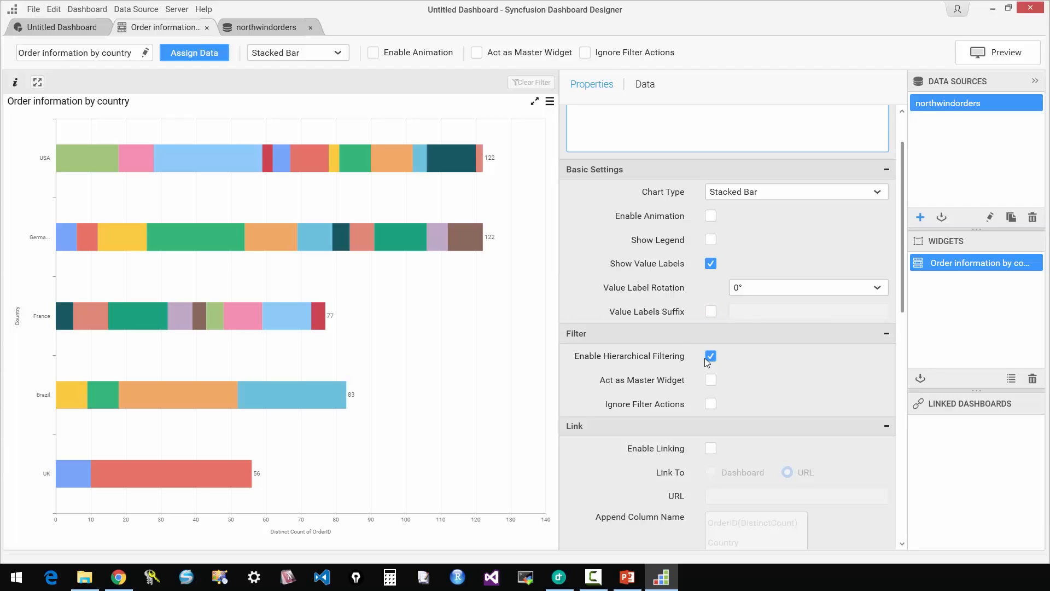
scroll(772, 379, down, 8)
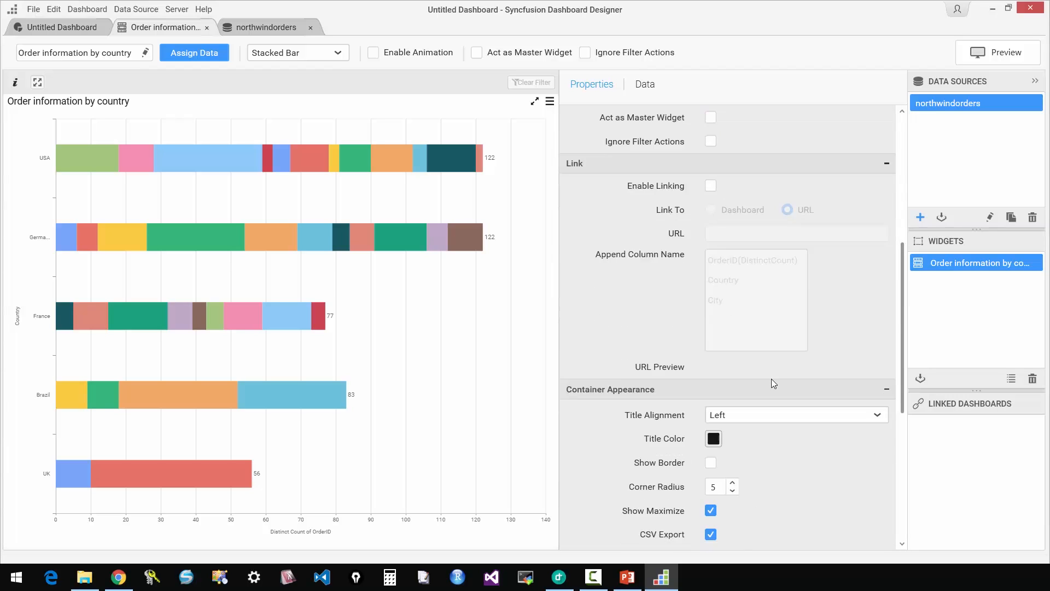
scroll(771, 379, down, 3)
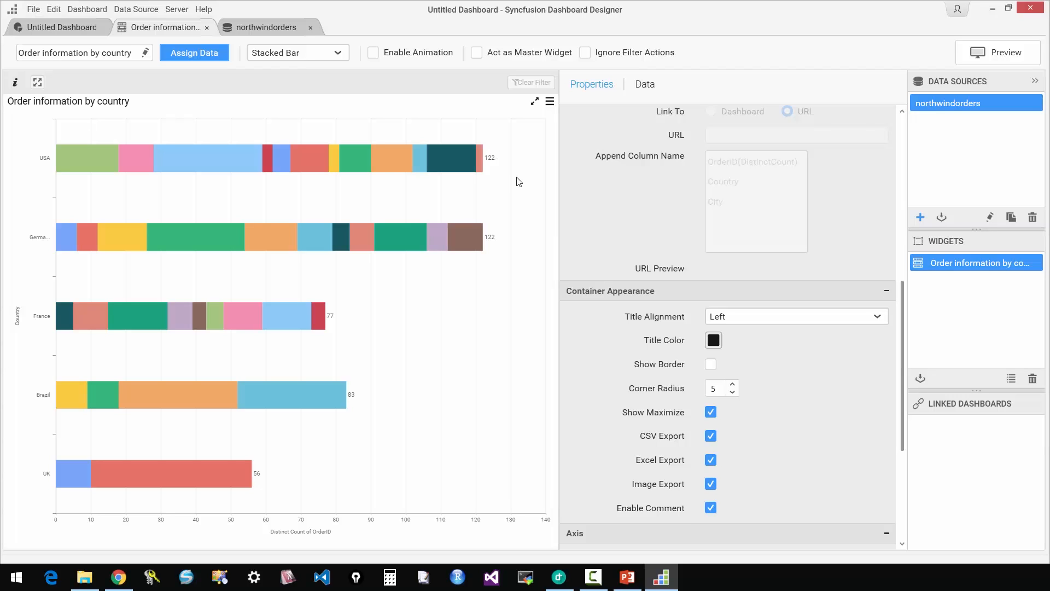
Add a Date Picker filter widget at the dashboard grid's upper-left corner, three cells wide and one cell high.
click(44, 26)
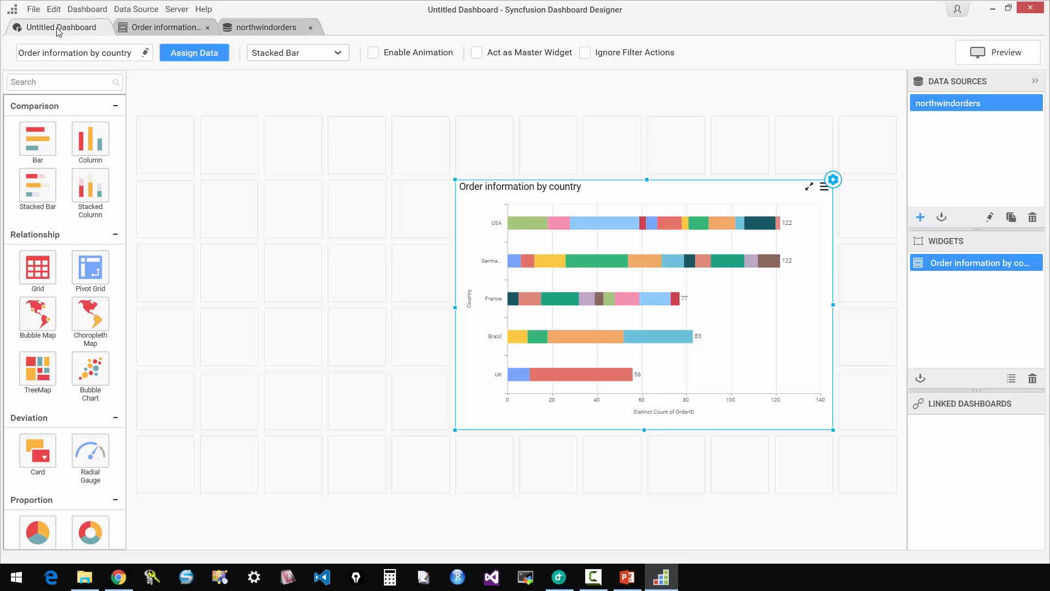
scroll(70, 323, down, 3)
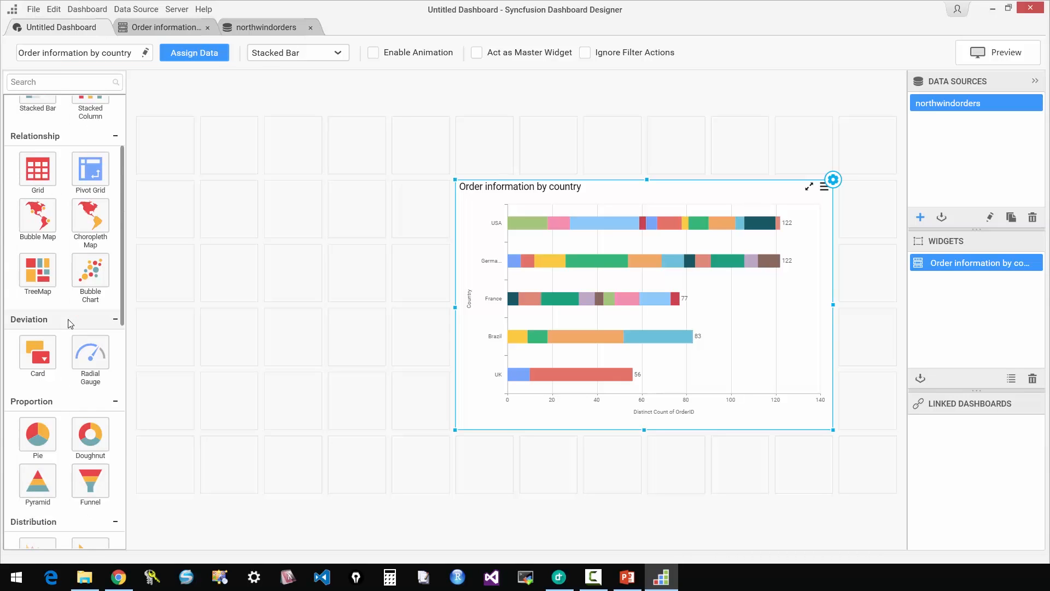
scroll(70, 323, down, 8)
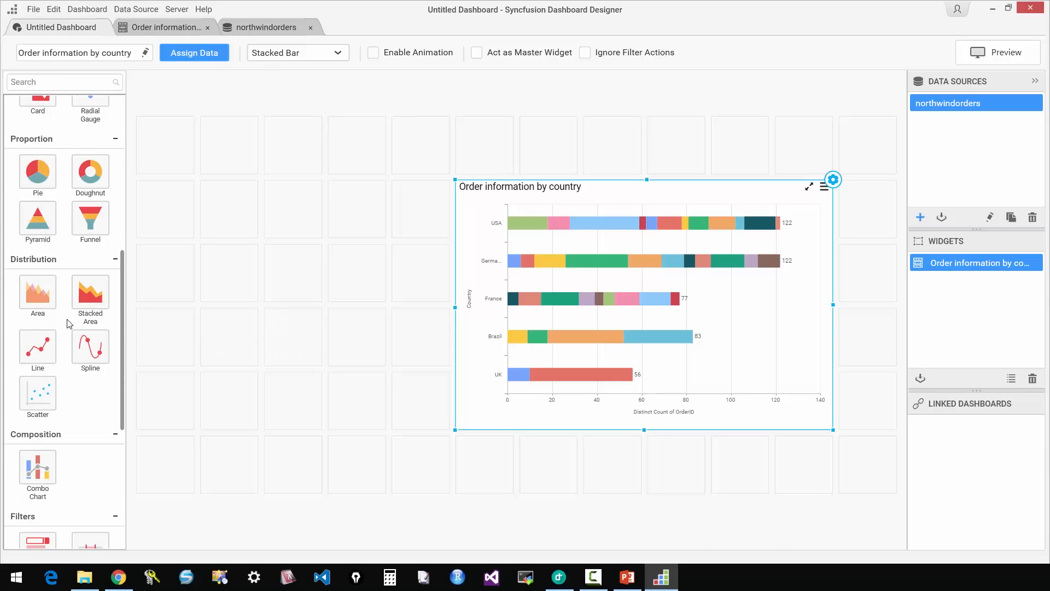
scroll(69, 323, down, 7)
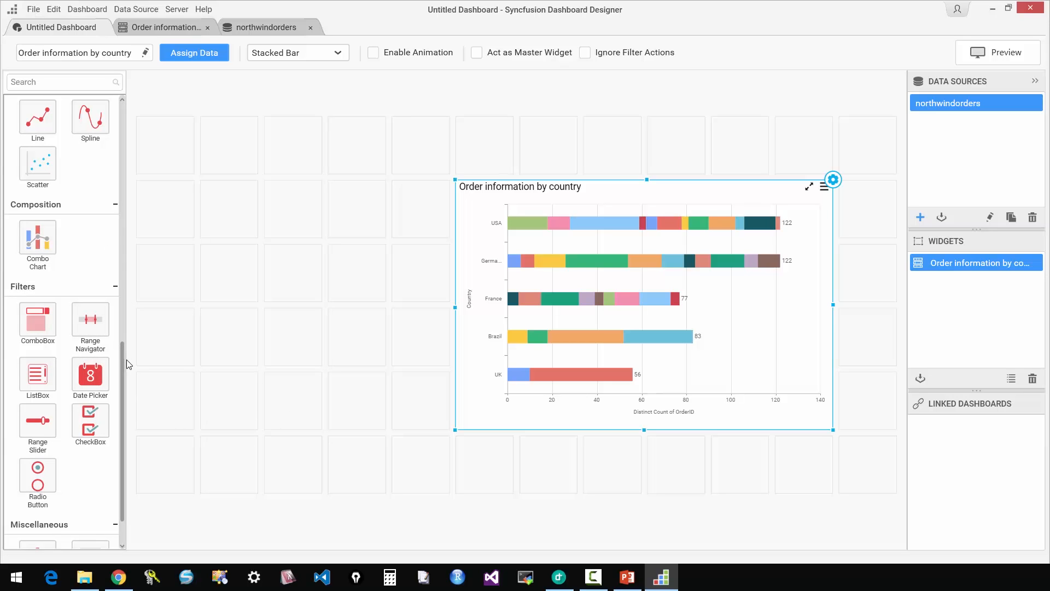
drag(90, 374, 321, 170)
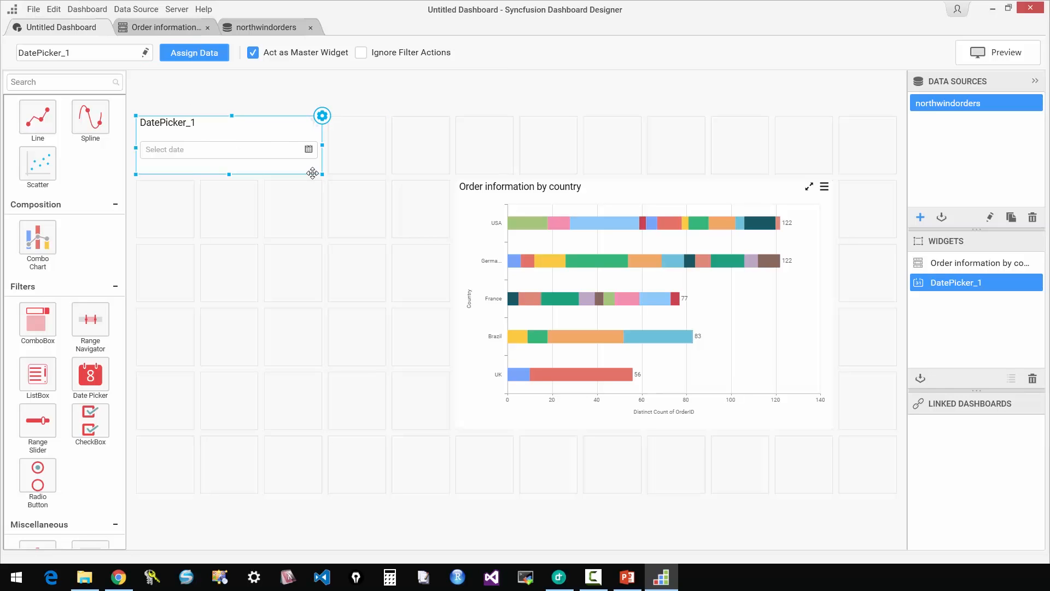
Set the date picker's selection type to Range, assign OrderDate as its column and return to the dashboard layout.
click(322, 116)
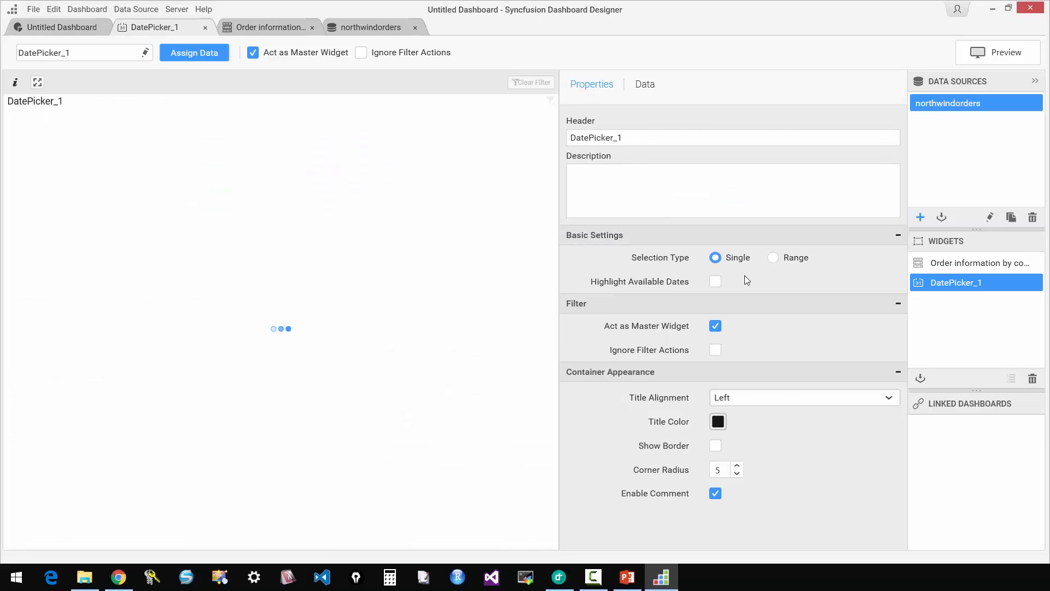
click(773, 258)
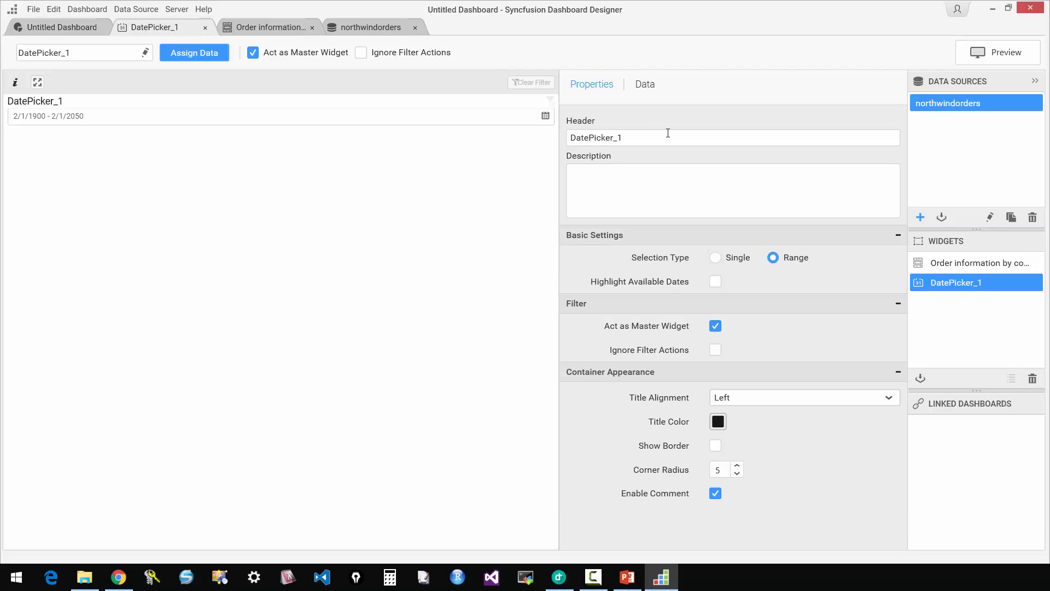
click(646, 85)
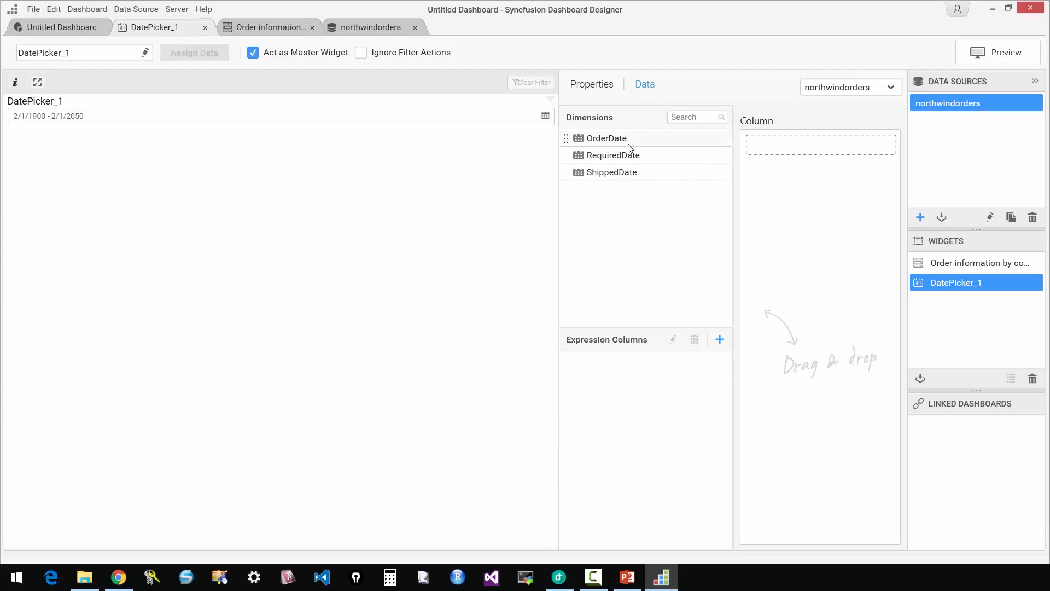
drag(628, 145, 798, 146)
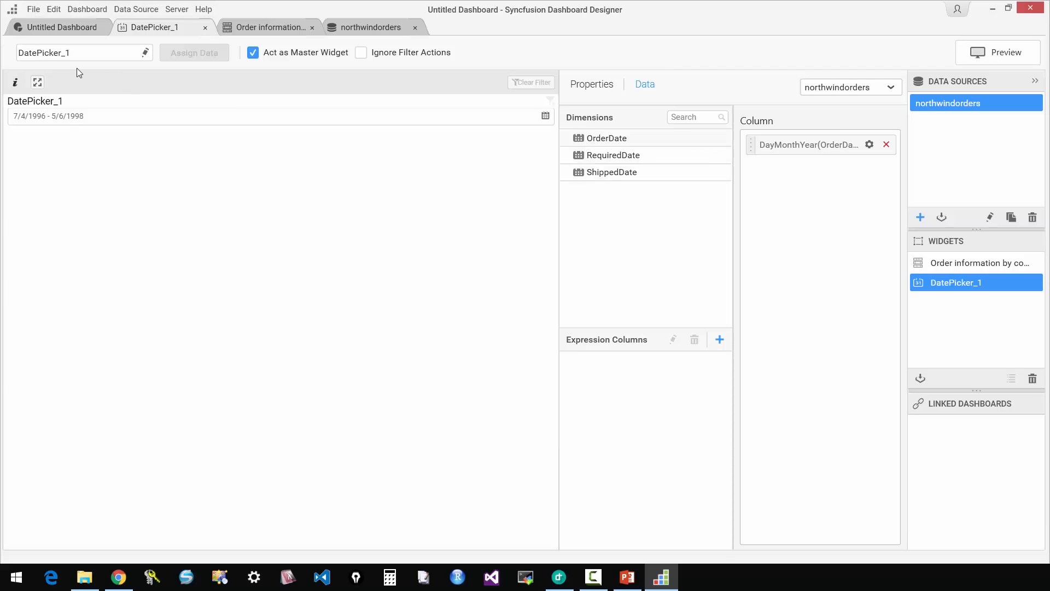
click(26, 30)
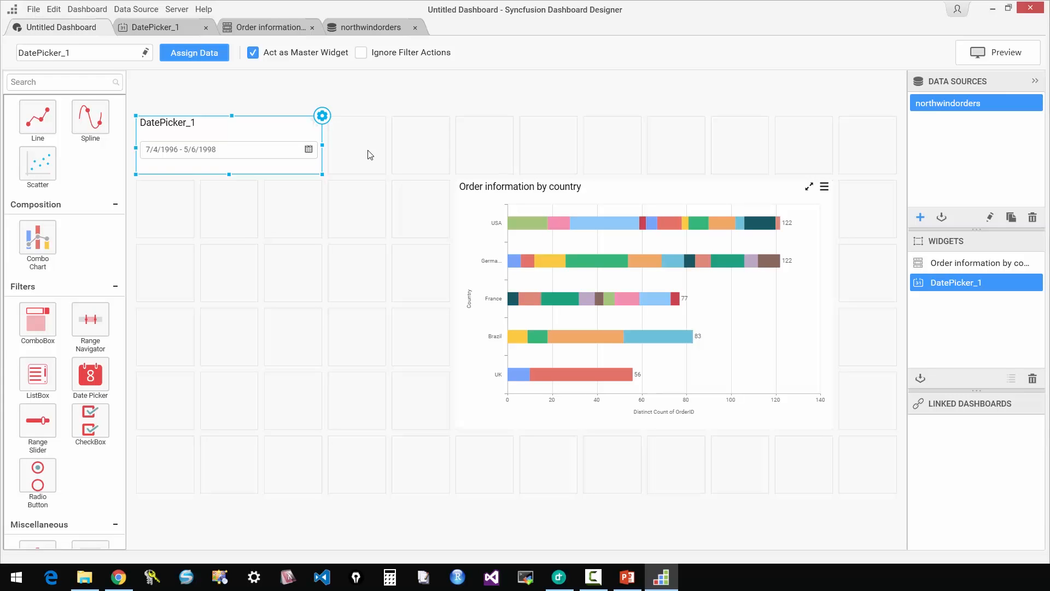
Review the dashboard filter configuration for DatePicker_1, checking the Custom column mapping, and update it with the Default mapping.
key(ctrl+f)
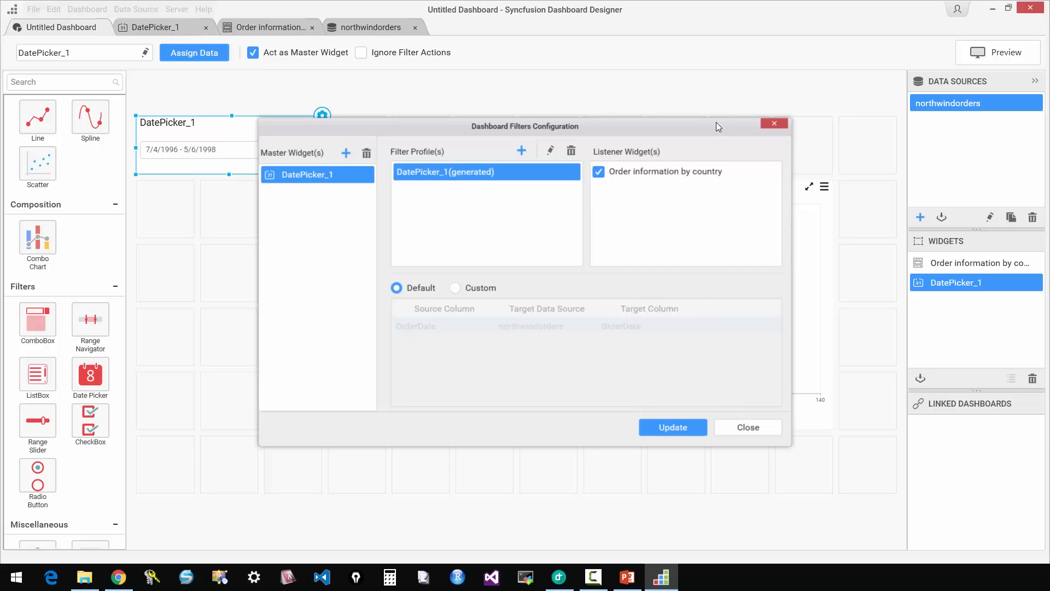
drag(717, 122, 513, 123)
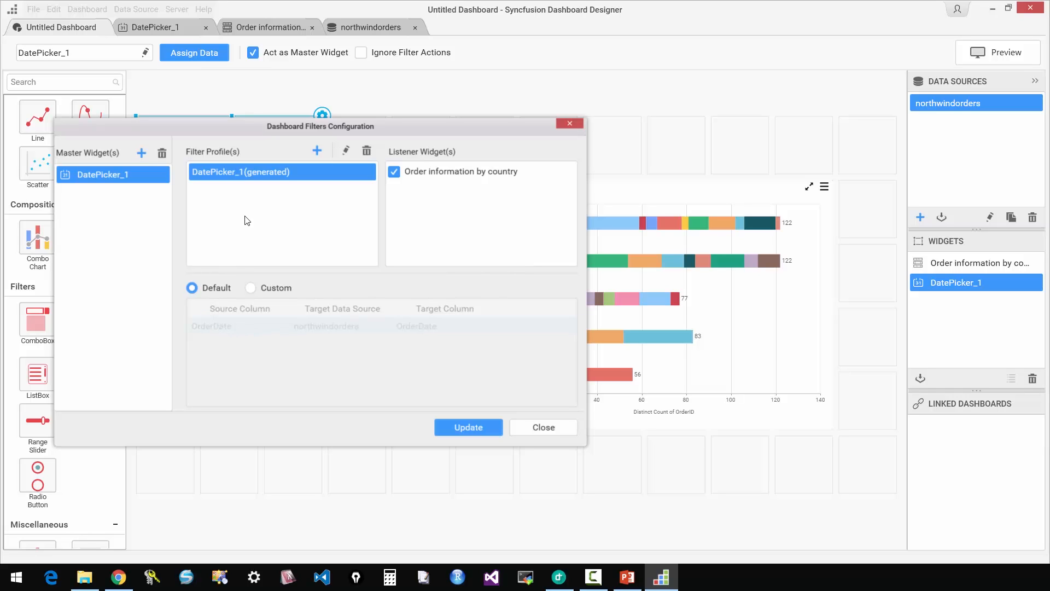
click(250, 288)
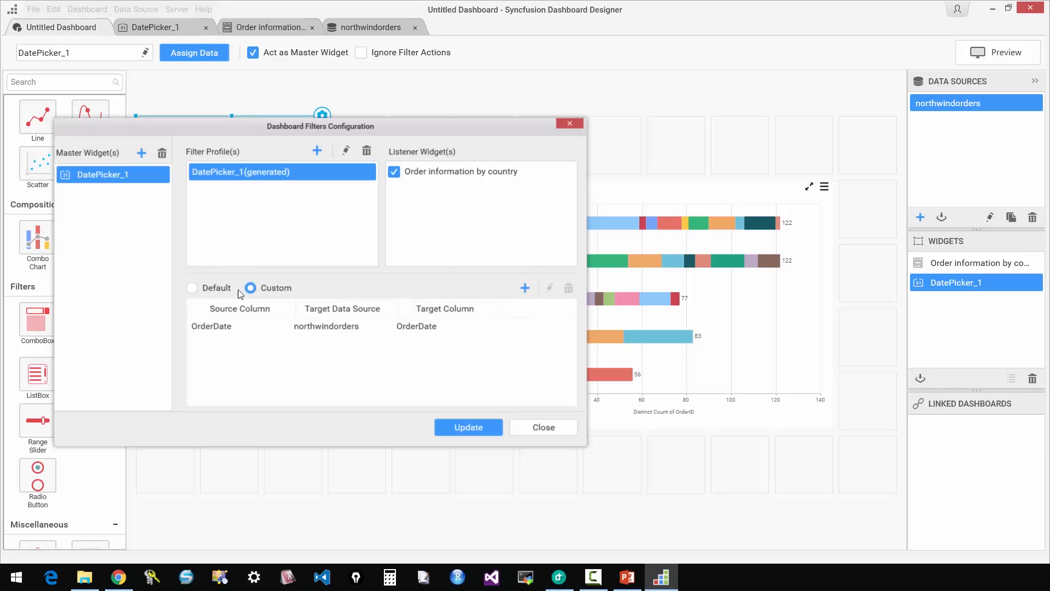
click(192, 289)
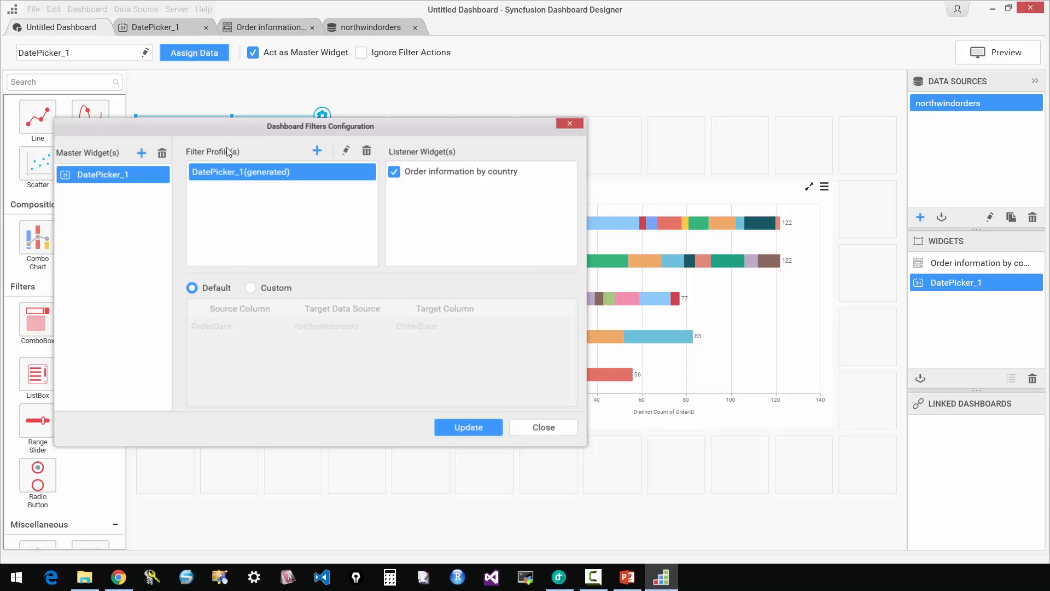
drag(523, 128, 552, 186)
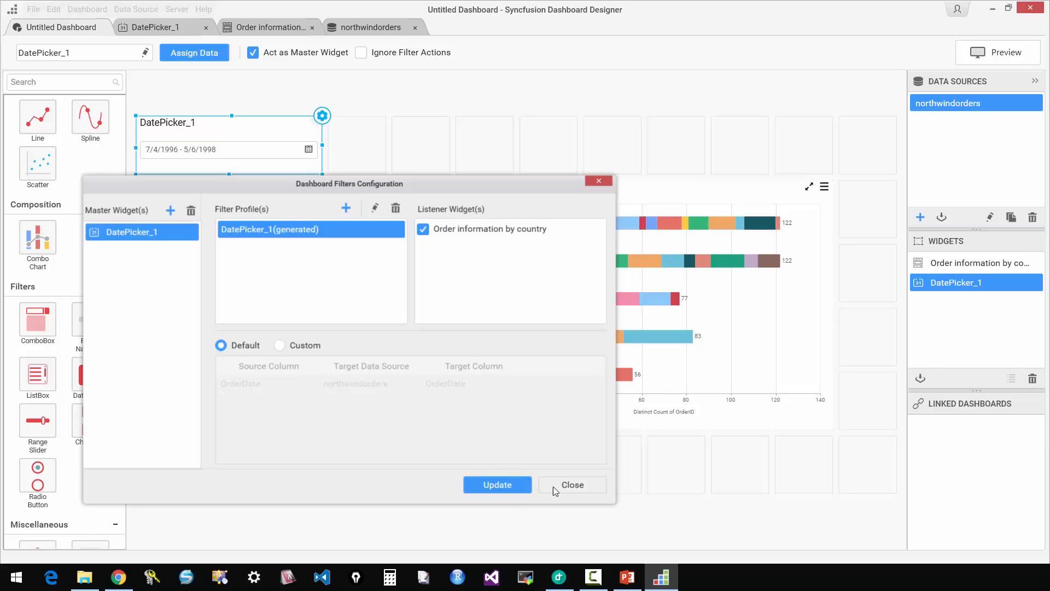
click(513, 484)
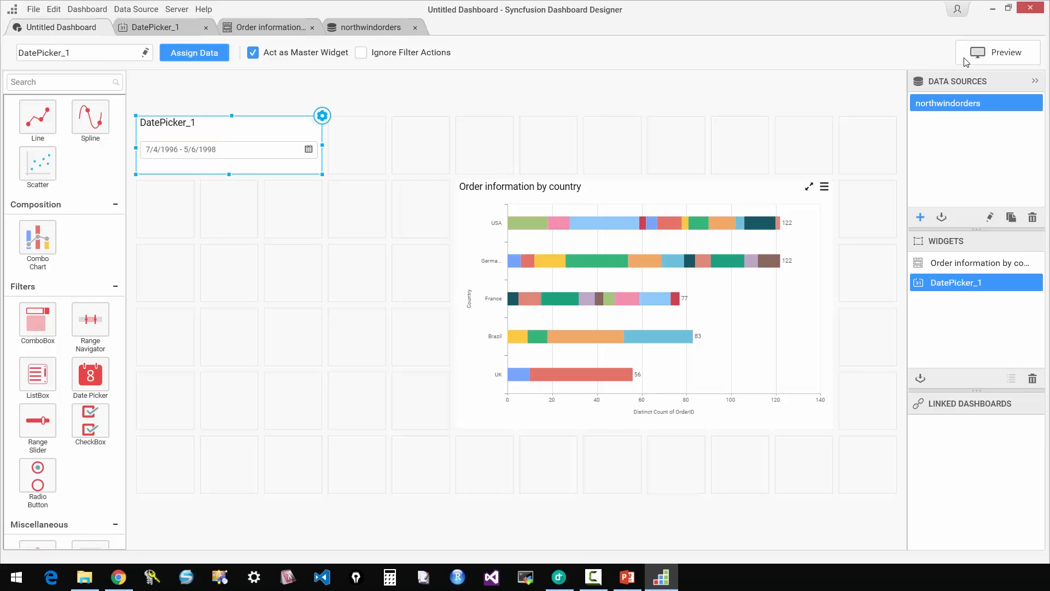
Preview the dashboard in the browser and maximize the preview window.
click(985, 55)
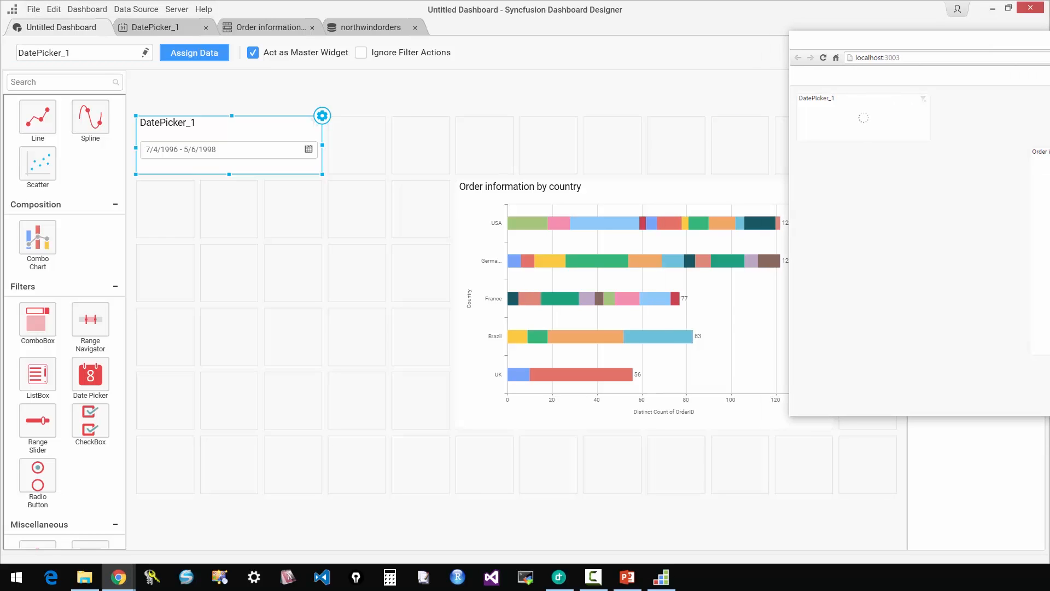
drag(1049, 36, 527, 40)
double_click(532, 39)
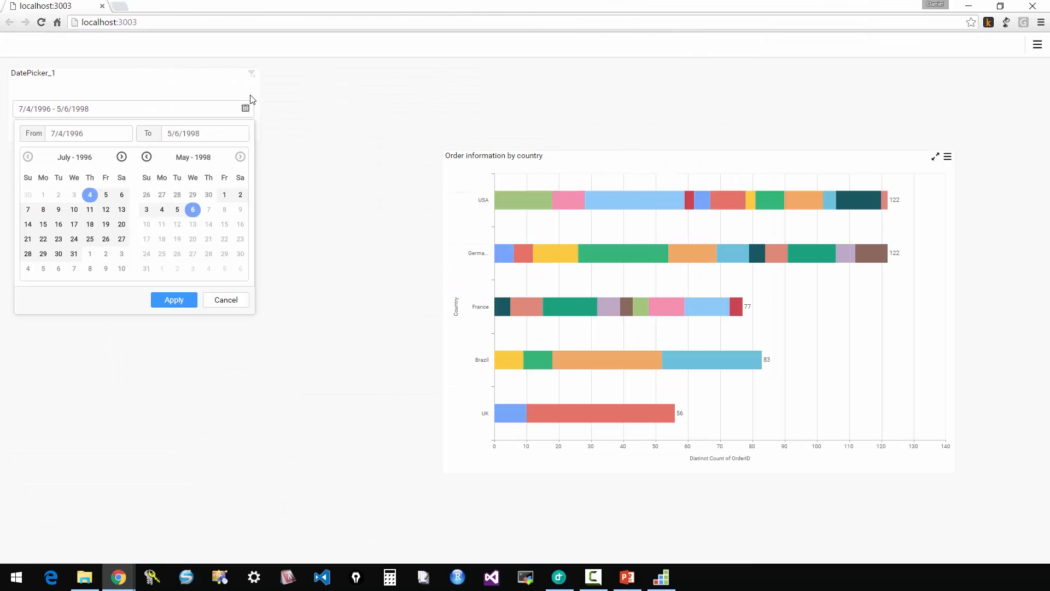
Test the date picker by filtering the previewed chart to the range 7/4/1996 to 8/31/1997, and close the preview.
click(91, 196)
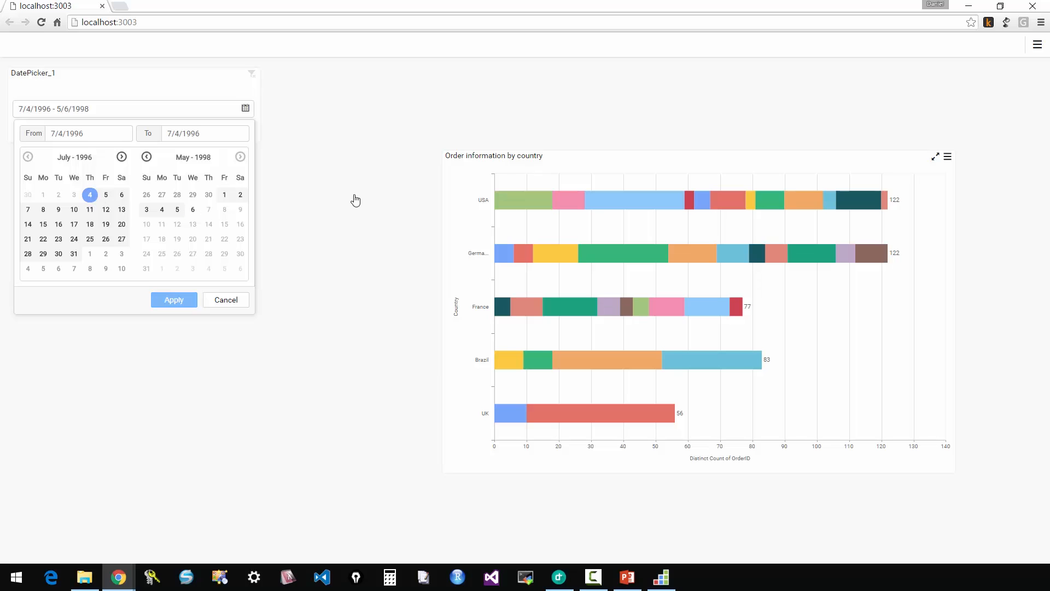
click(147, 157)
click(147, 158)
click(147, 157)
click(147, 158)
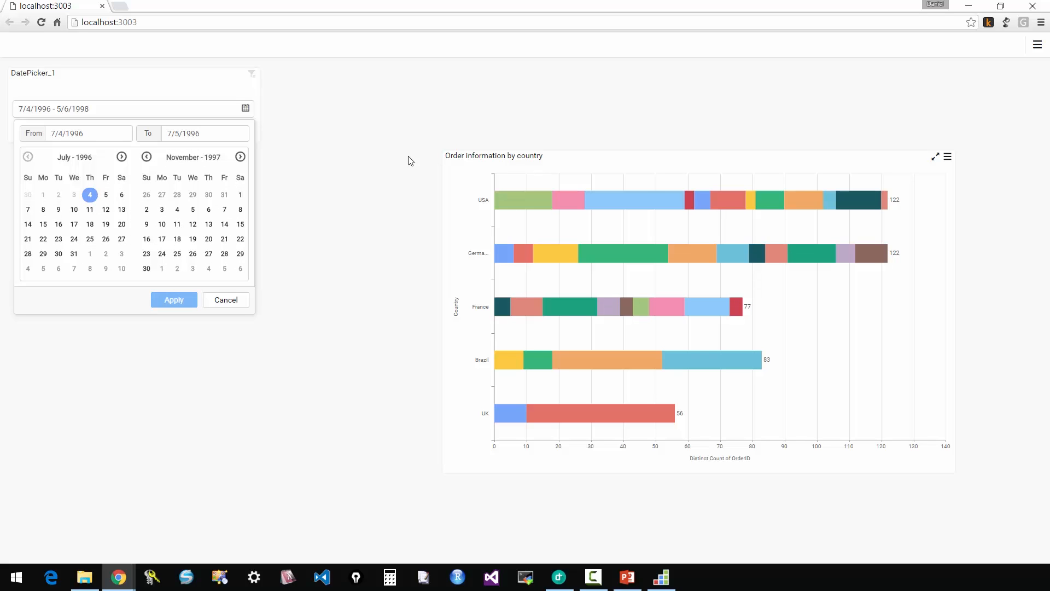
click(146, 158)
click(147, 268)
click(175, 300)
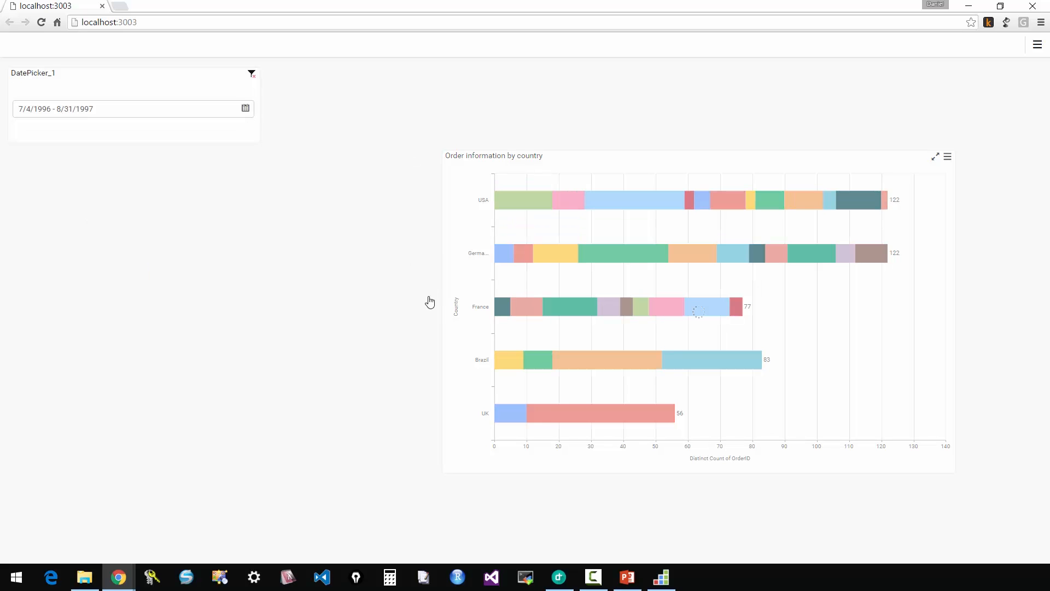
mouse_move(837, 209)
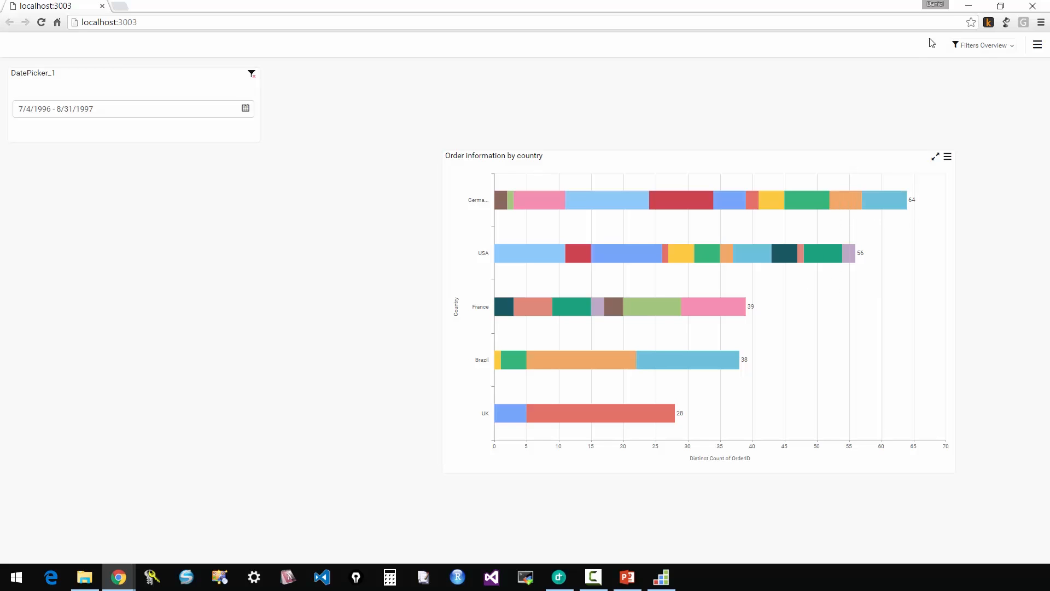
click(1033, 6)
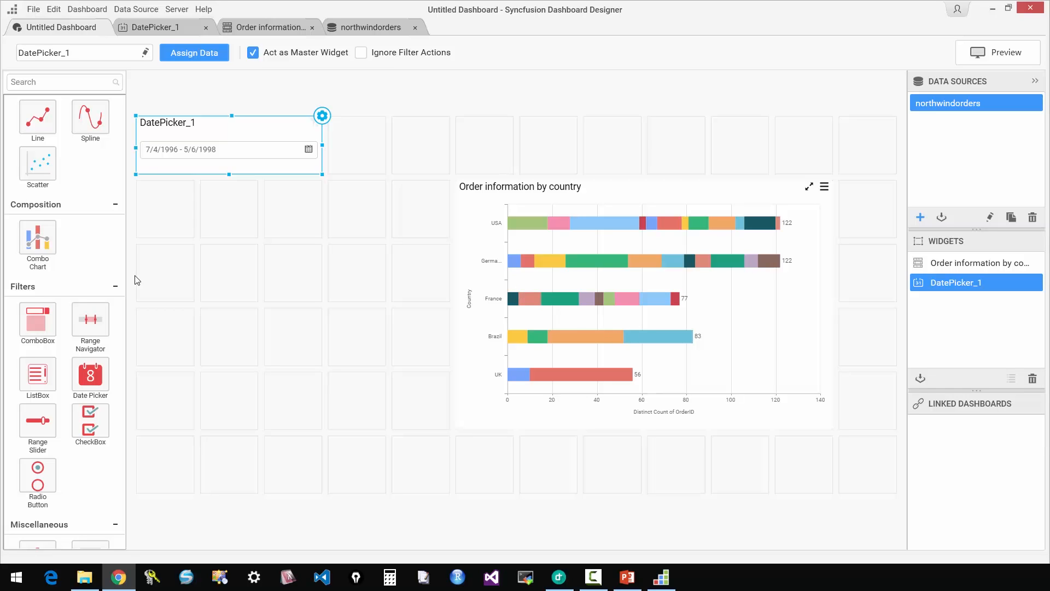
Narrow the Order information by country chart from its left side to three grid cells wide.
click(462, 183)
drag(494, 186, 764, 305)
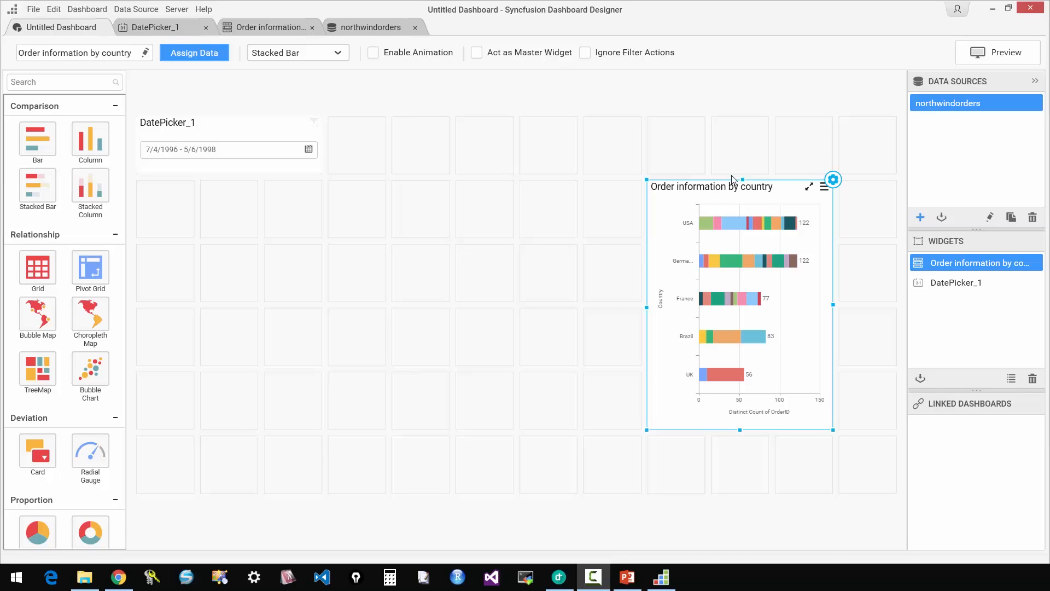
Start a new data source connection and name it northwindproducts.
click(920, 217)
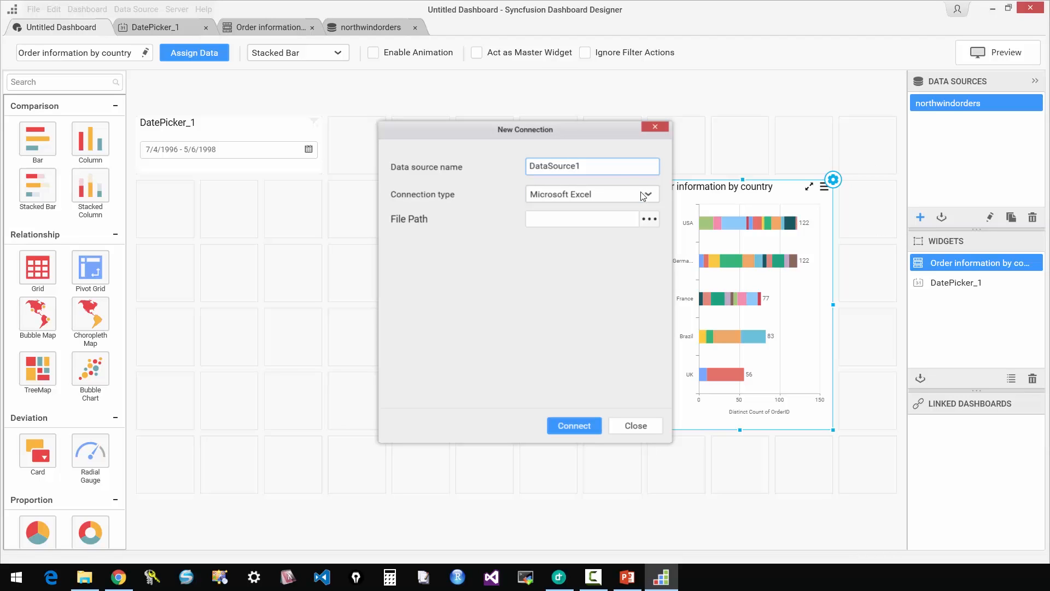
drag(605, 165, 462, 159)
text(northwindproducts)
Connect the new data source to the Northwind database on the Microsoft SQL Server instance .\express.
click(642, 196)
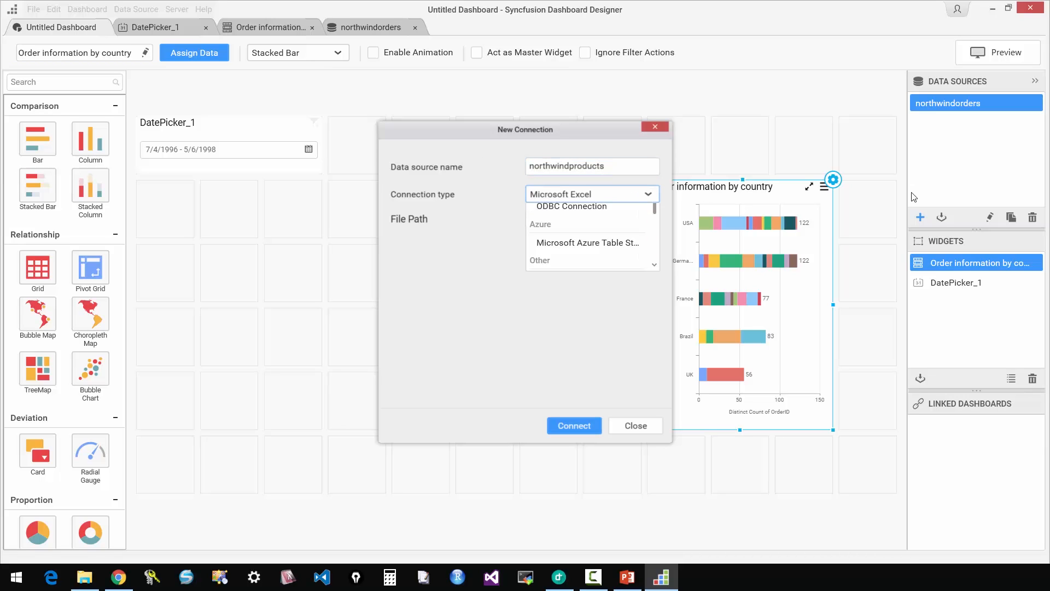
click(602, 305)
click(549, 217)
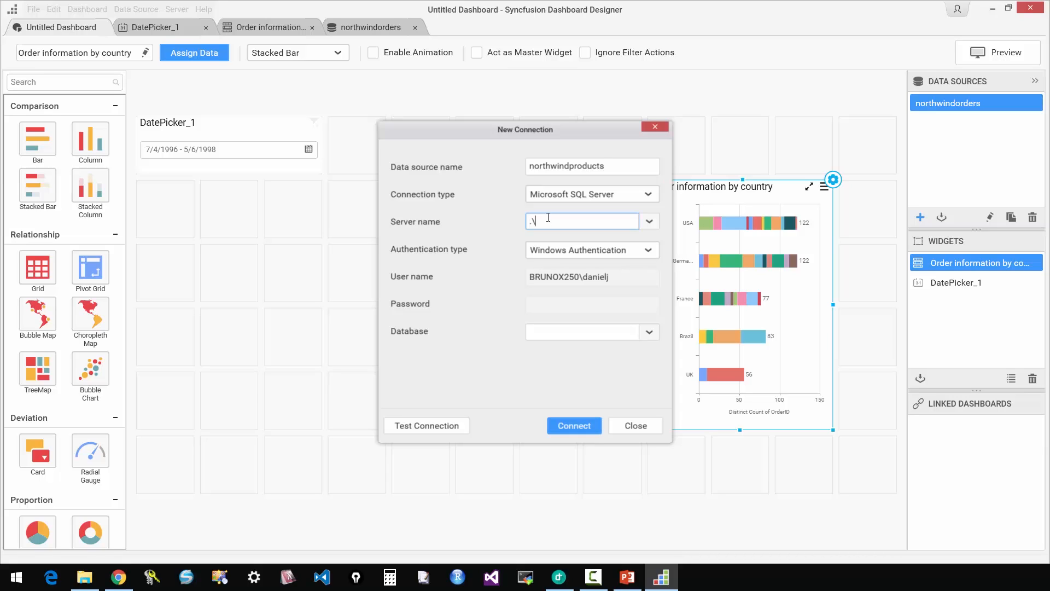
text(.\express)
click(649, 332)
click(588, 354)
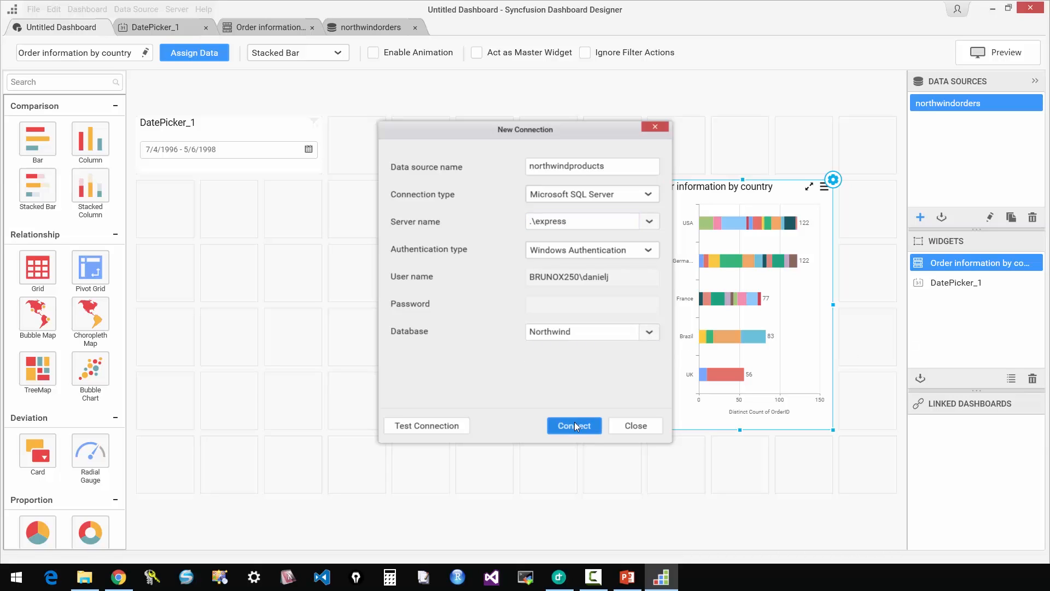
click(575, 426)
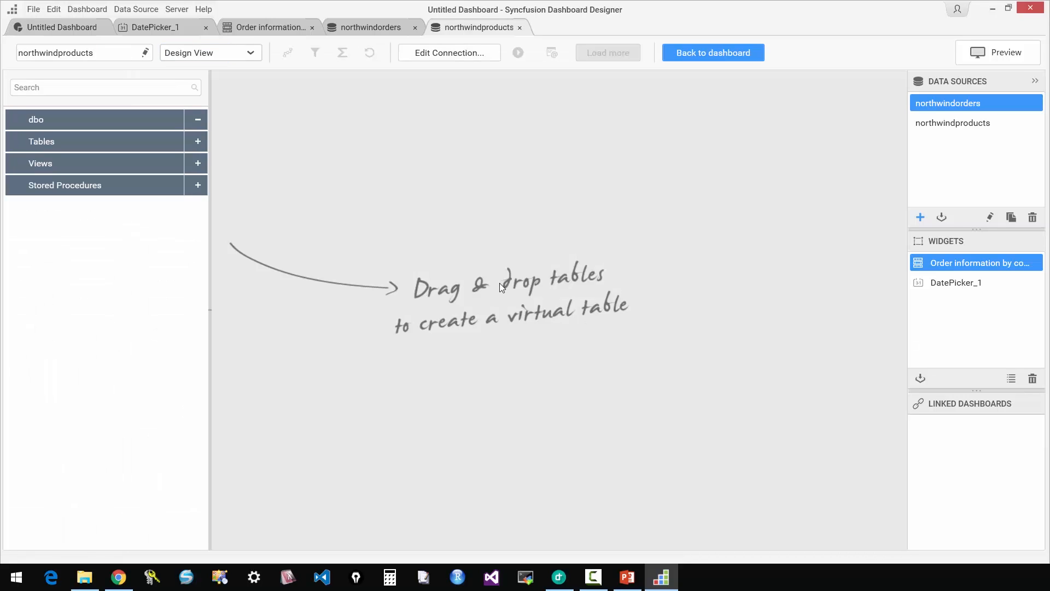
Add the Products table to the northwindproducts virtual table and check its remaining columns in the data preview.
click(197, 143)
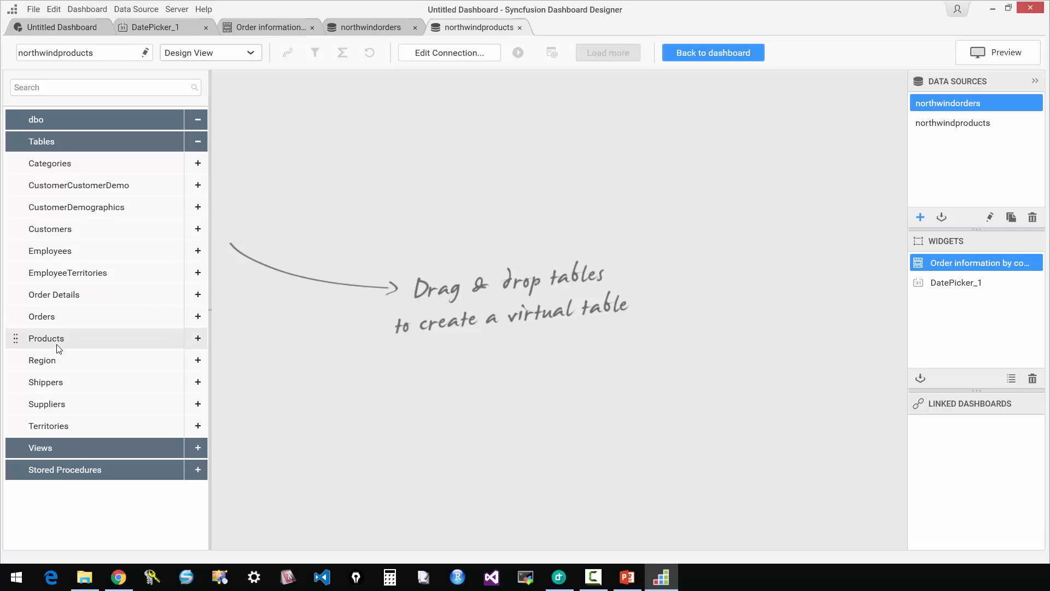
drag(34, 344, 471, 123)
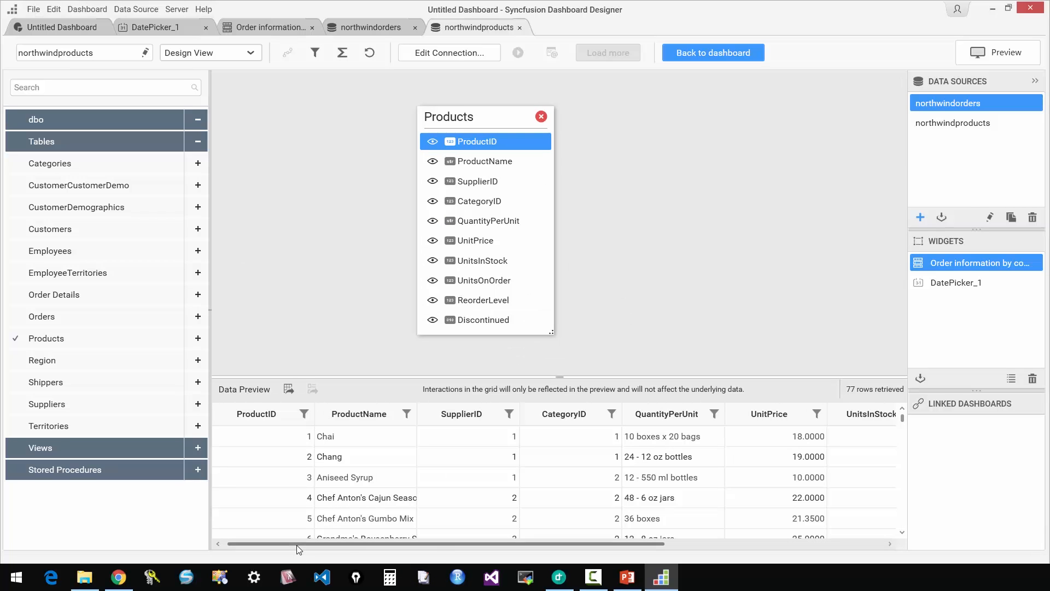
drag(302, 545, 563, 553)
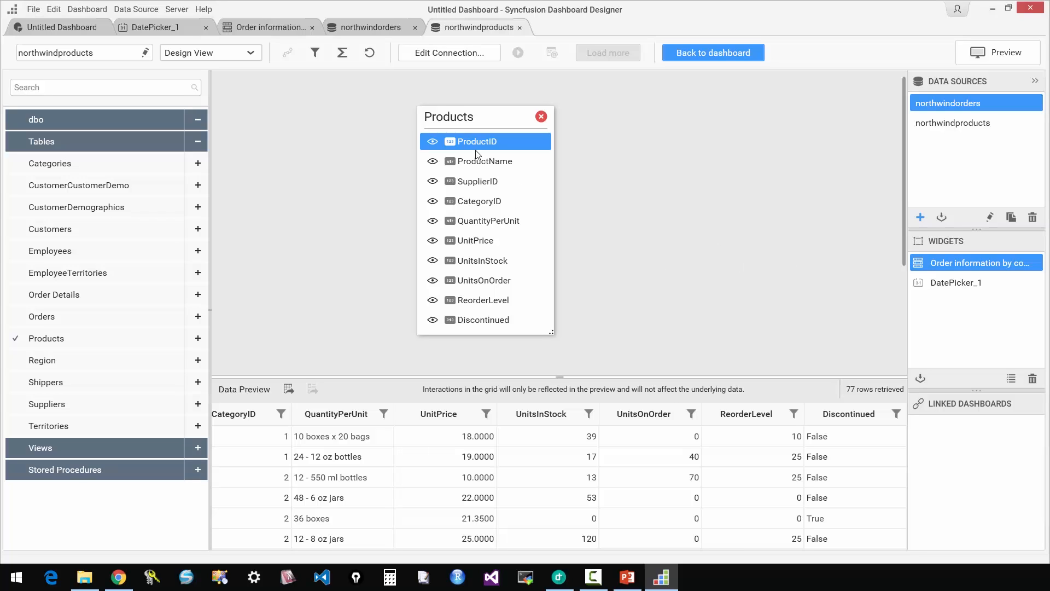
Create a new expression column named StockFactor in the Expression Designer.
click(340, 57)
drag(379, 104, 278, 97)
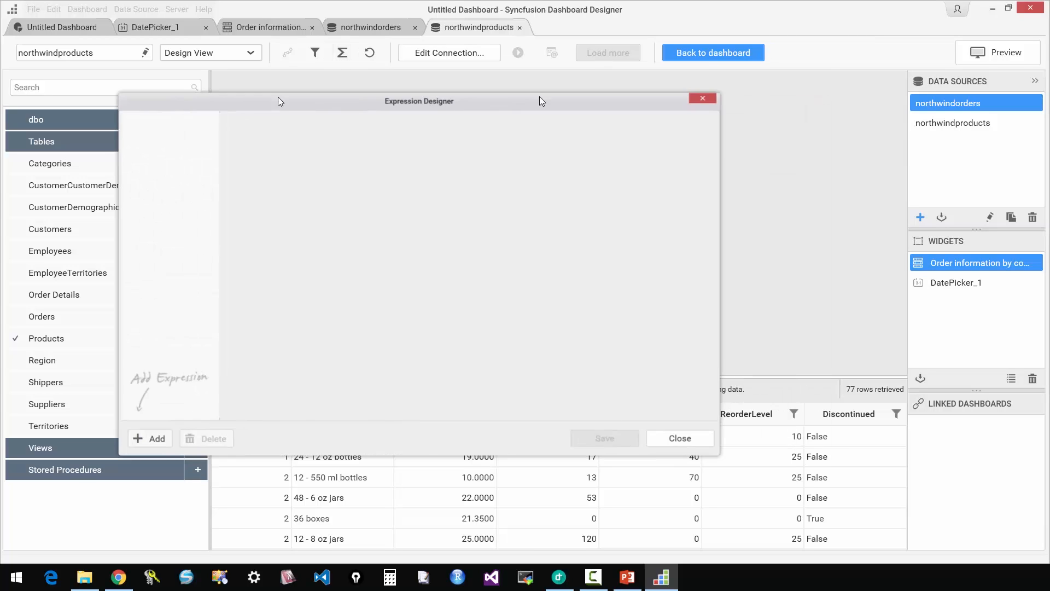
click(148, 440)
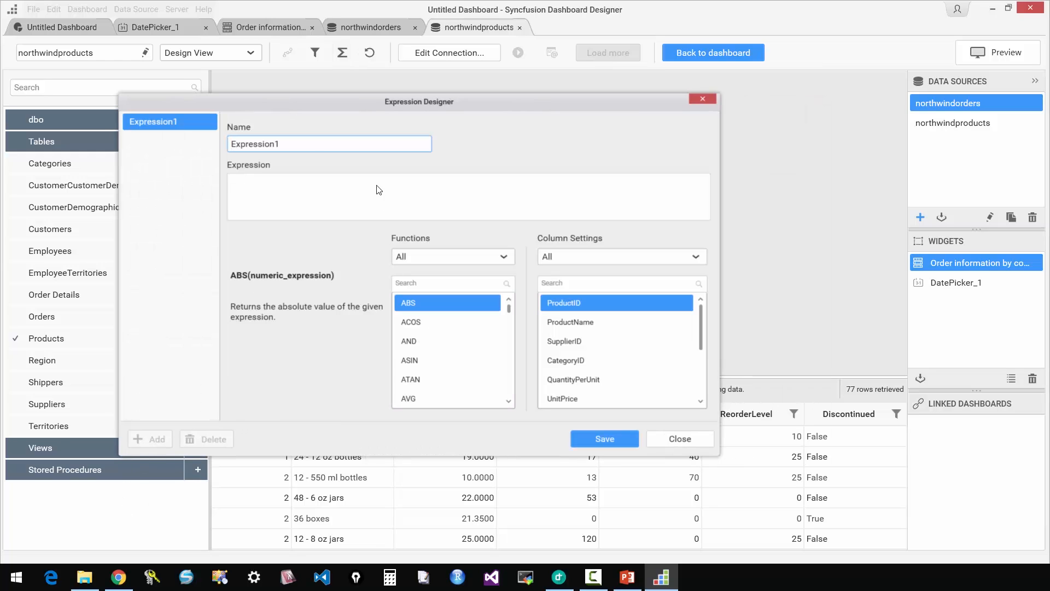
double_click(403, 139)
text(StockFactor)
Define the StockFactor expression as UnitsInStock divided by ReorderLevel and save it.
scroll(701, 343, down, 3)
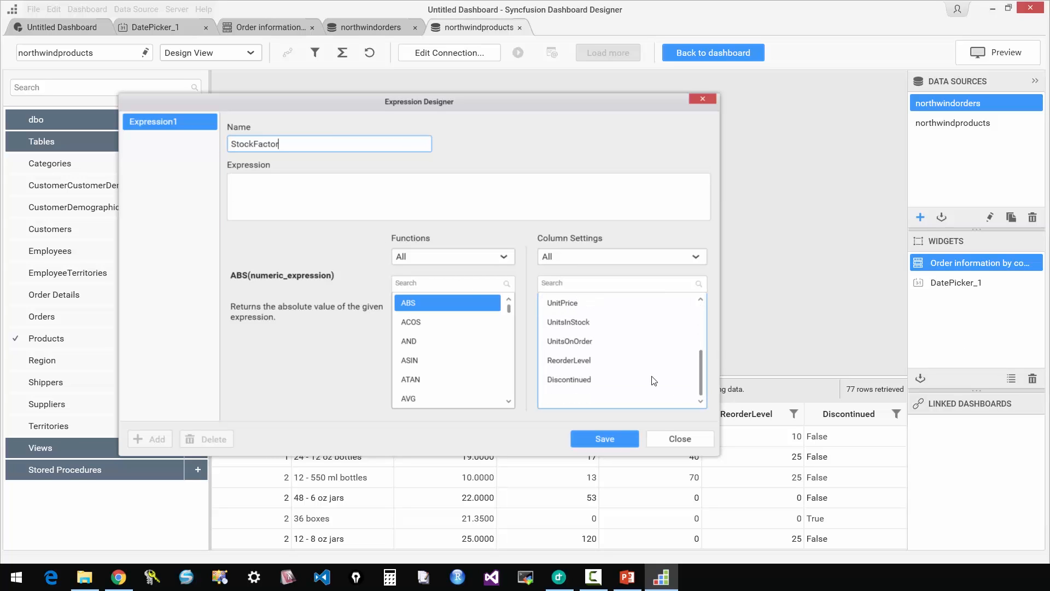
double_click(587, 323)
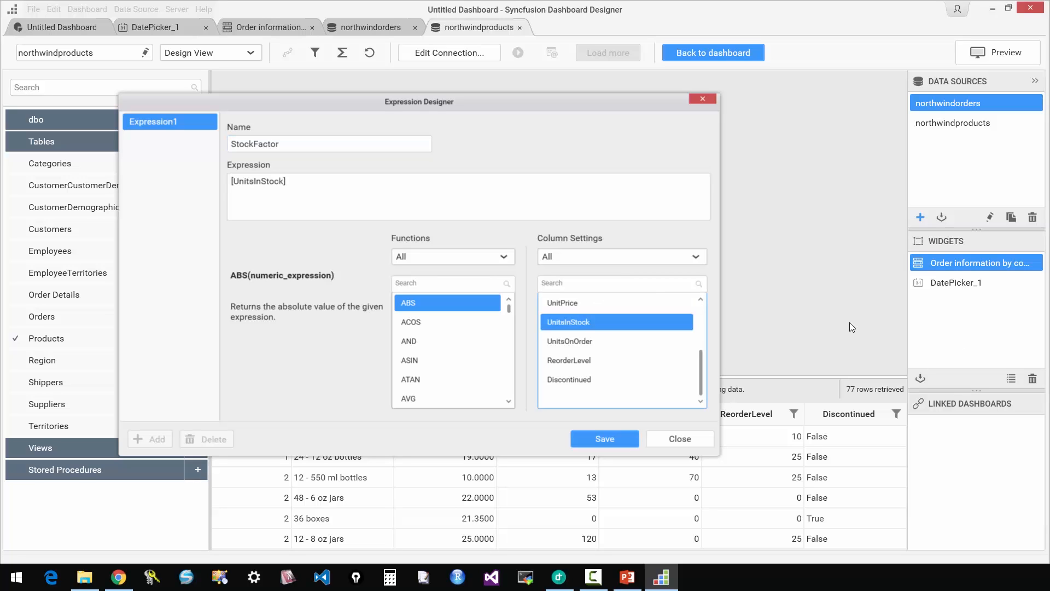
double_click(586, 360)
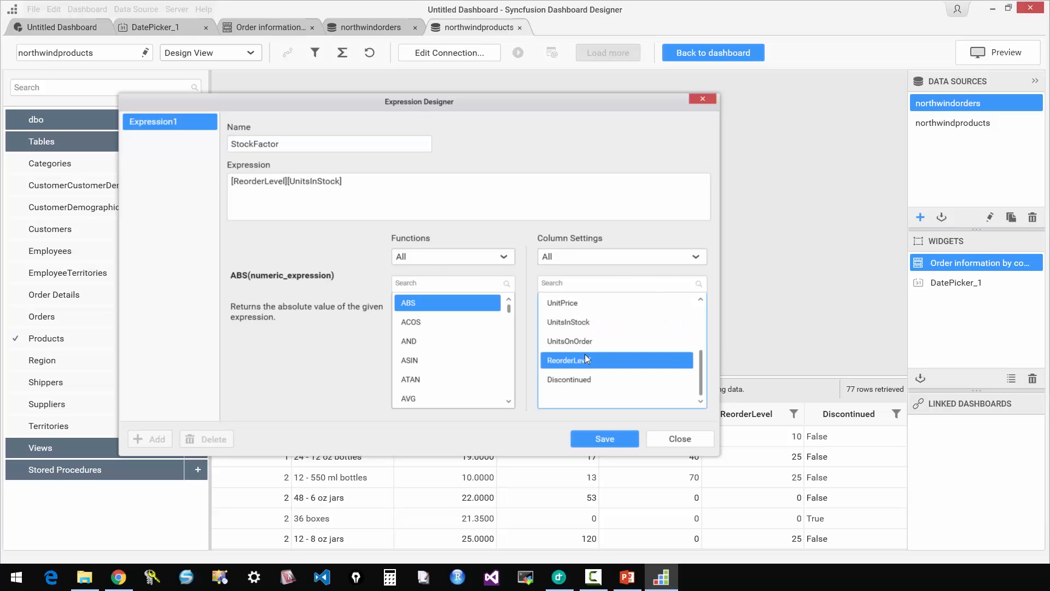
click(287, 182)
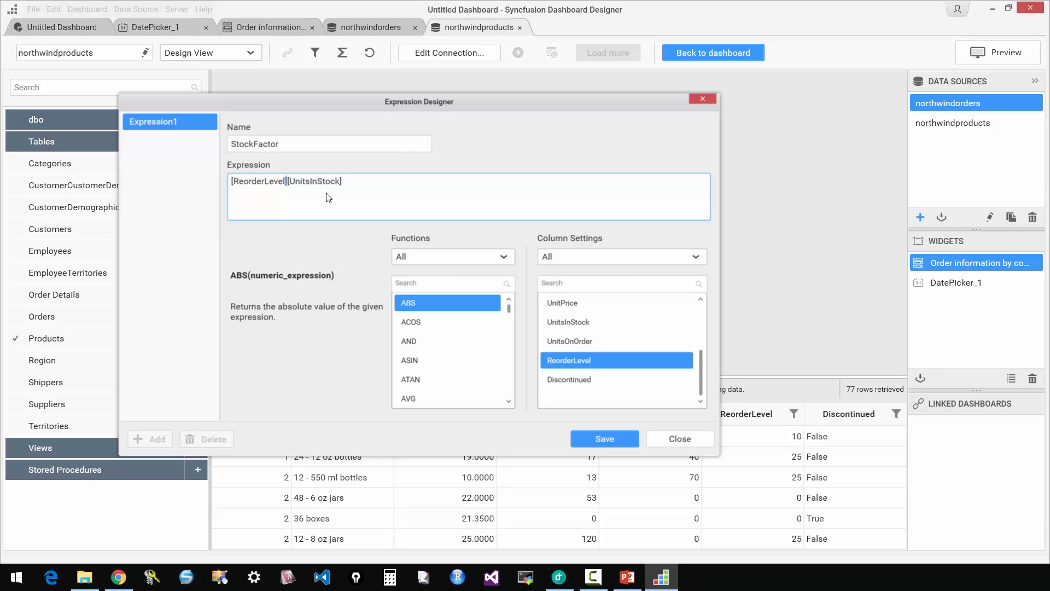
text(/)
key(BackSpace)
key(BackSpace)
key(BackSpace)
key(BackSpace)
key(BackSpace)
key(BackSpace)
key(BackSpace)
key(BackSpace)
key(BackSpace)
key(BackSpace)
key(BackSpace)
key(BackSpace)
key(BackSpace)
key(BackSpace)
click(587, 184)
double_click(580, 360)
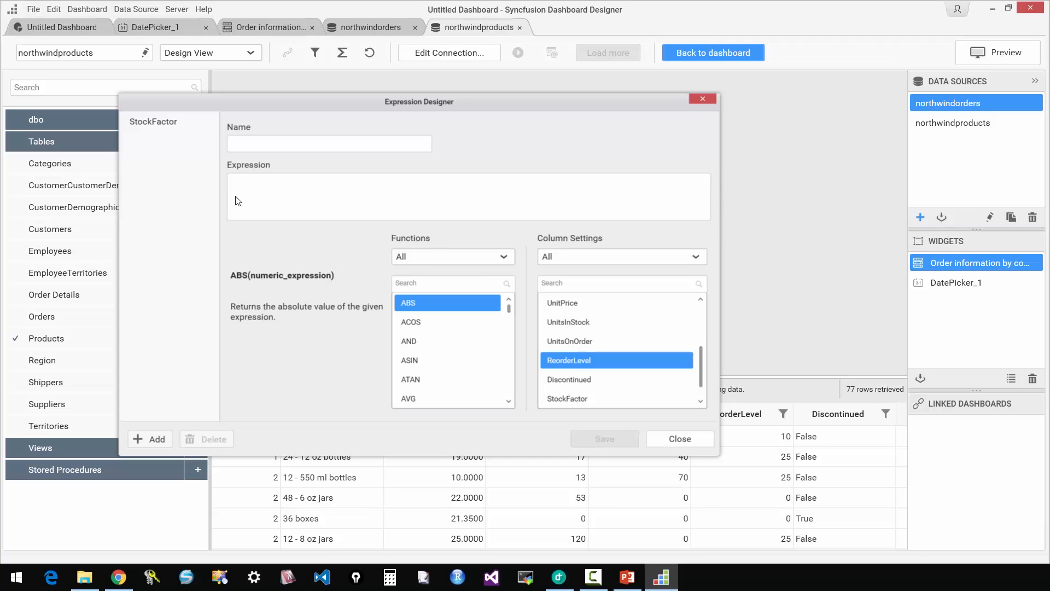
Save a second expression column MinStockFactor with the value 1.0, close the Expression Designer and check the new columns in the data preview.
click(249, 143)
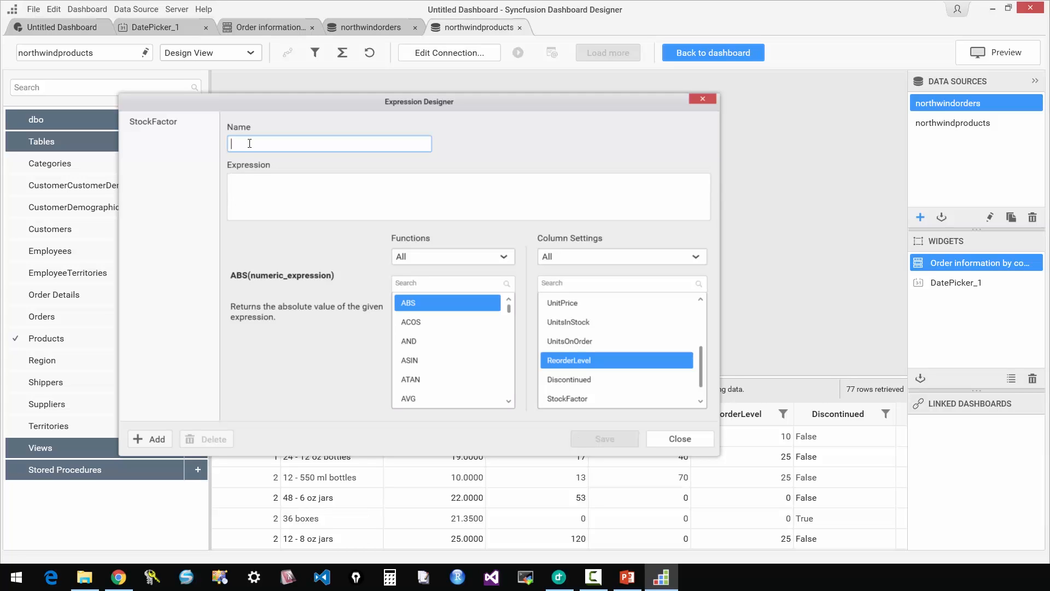
text(MinStockFactor)
click(339, 203)
text(1.)
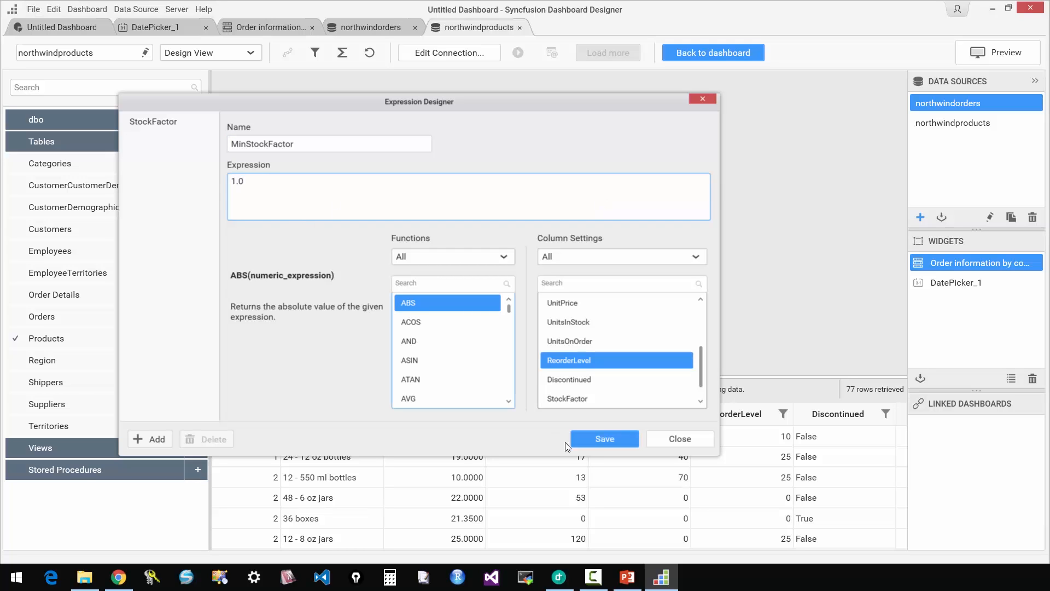
click(596, 438)
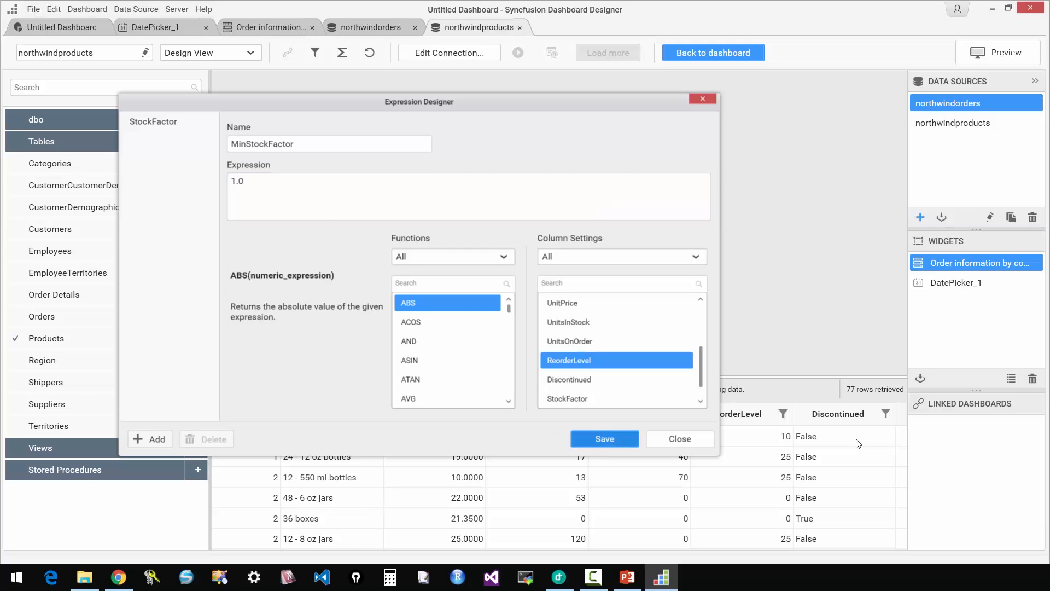
click(654, 443)
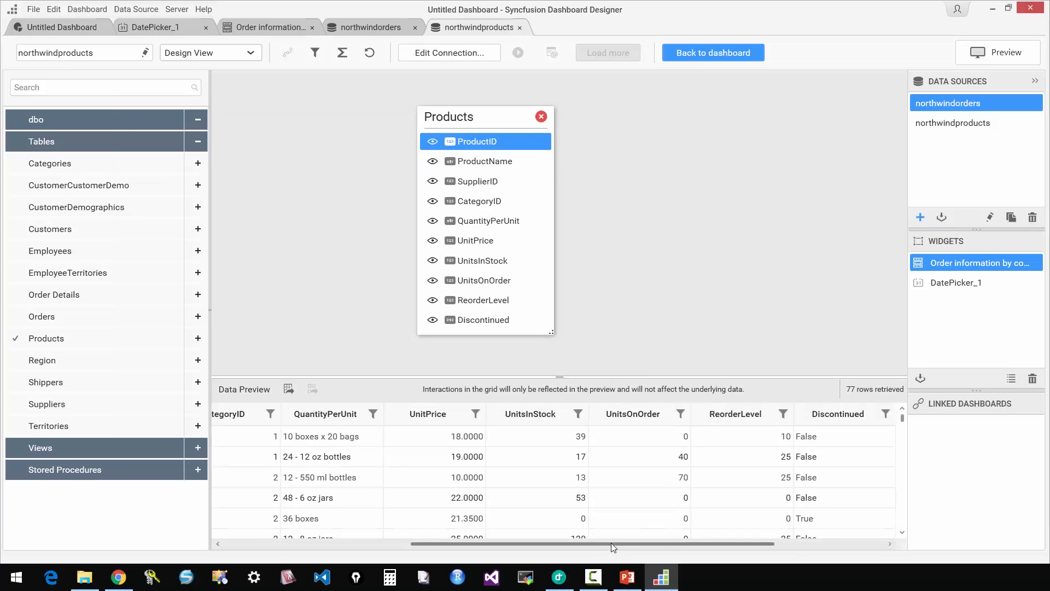
drag(611, 543, 721, 544)
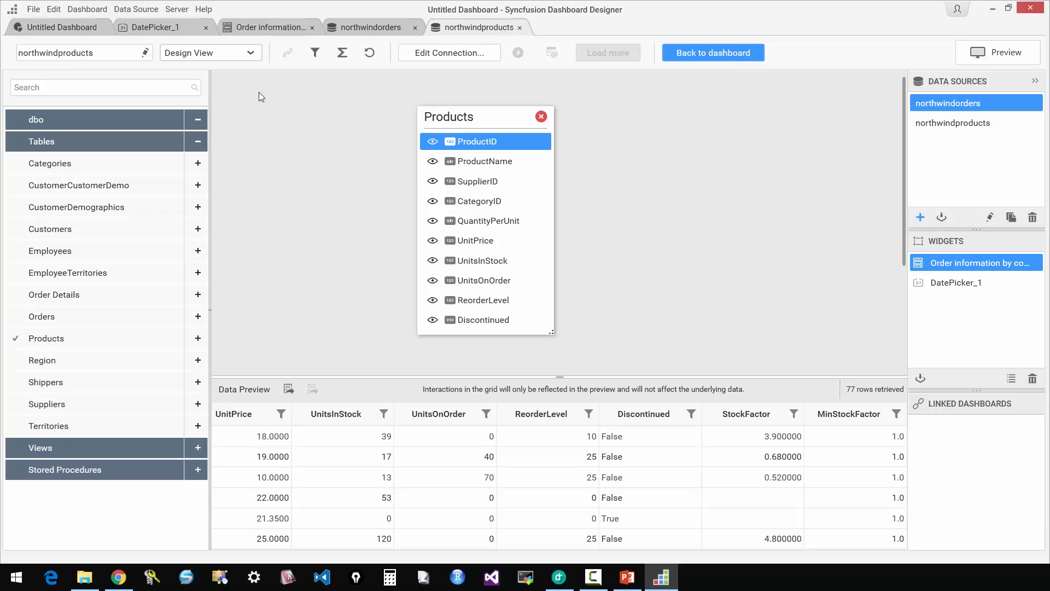
Return to the dashboard layout and add a Card widget below the date picker, four cells wide and two cells high.
click(310, 25)
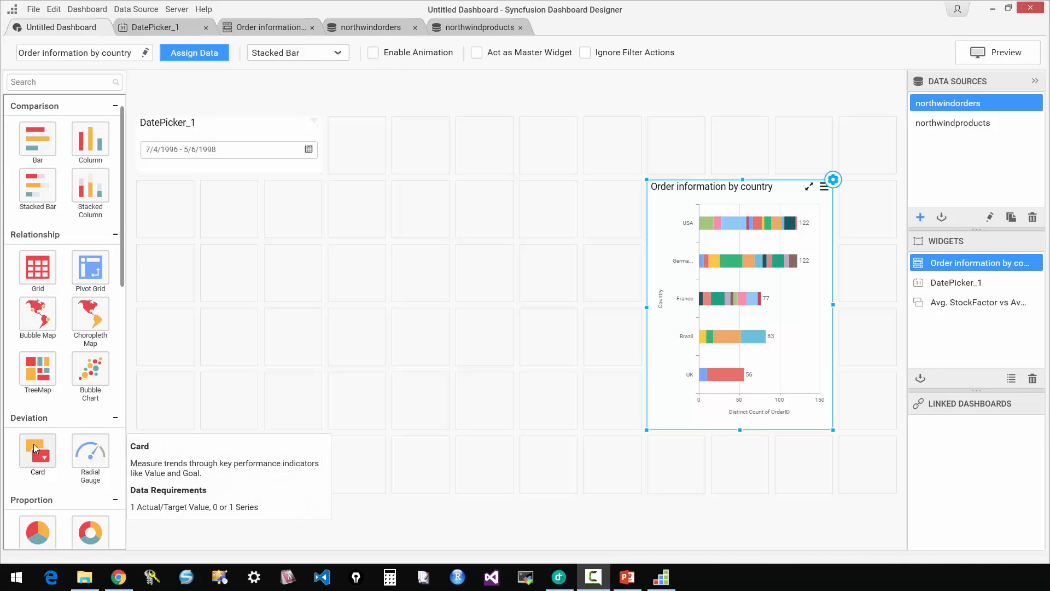
drag(34, 445, 229, 274)
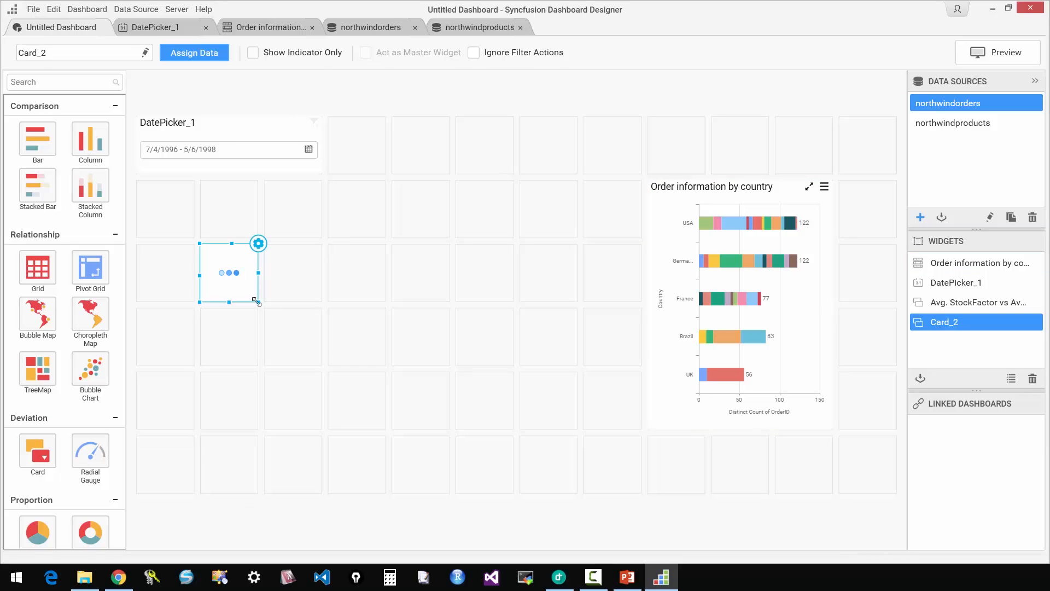
drag(377, 326, 450, 343)
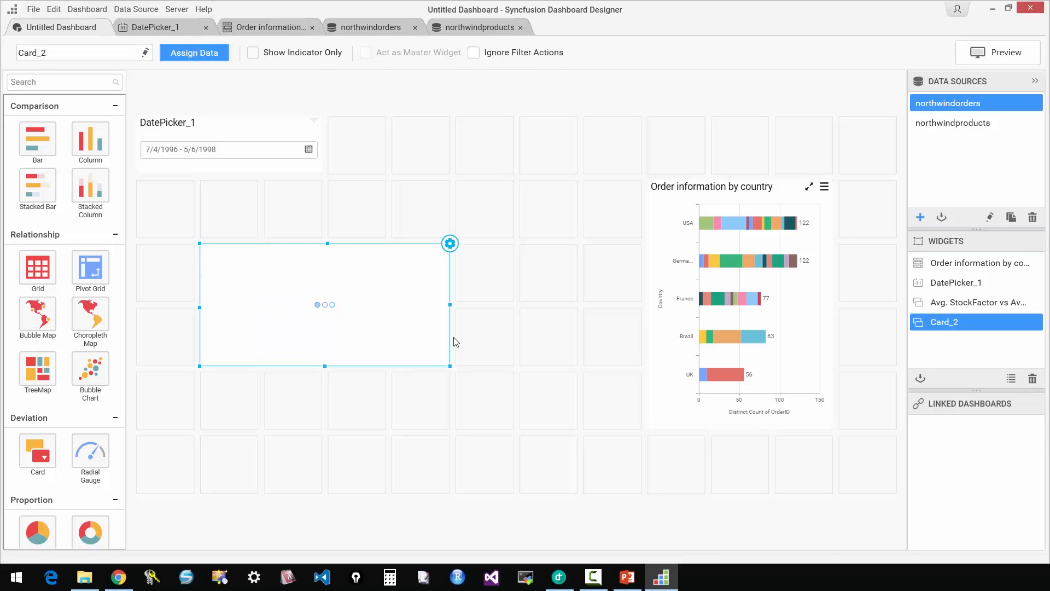
Switch the card's data source to northwindproducts and assign StockFactor as its actual value.
click(450, 244)
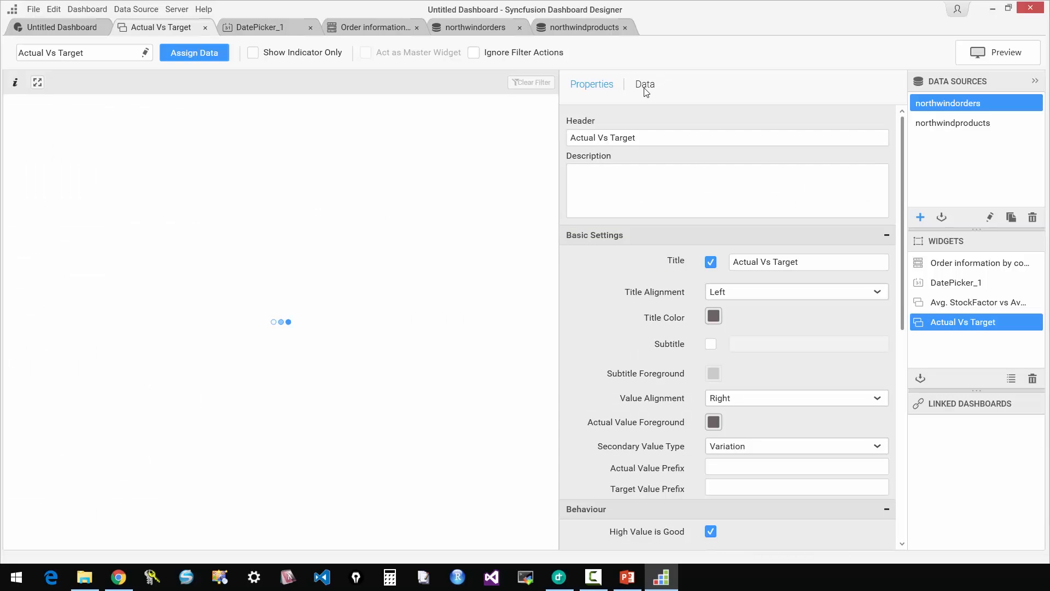
click(645, 93)
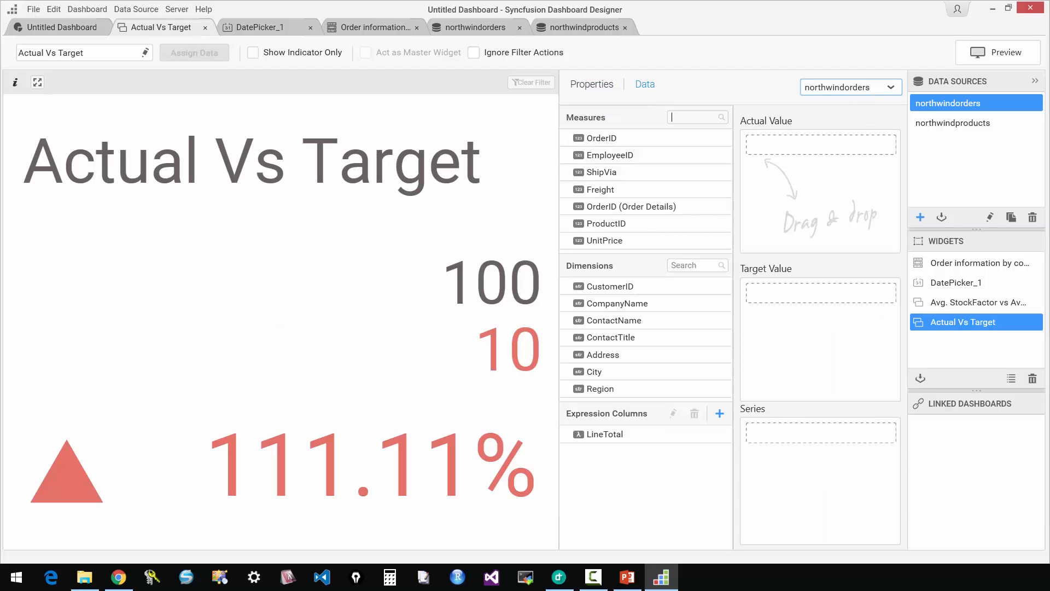
click(864, 94)
click(853, 126)
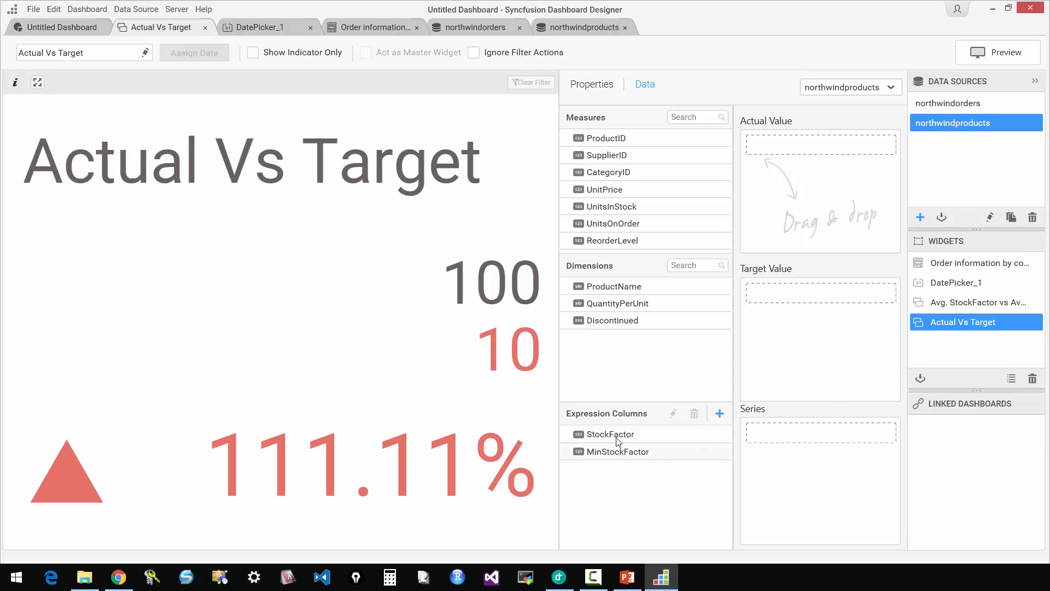
drag(619, 437, 794, 155)
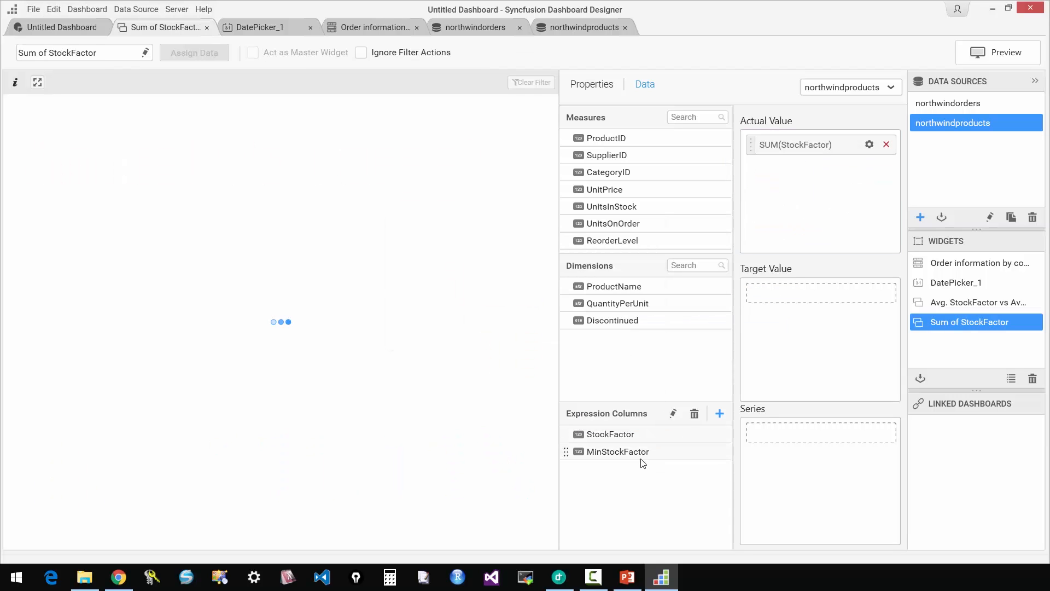
Assign MinStockFactor as the card's target value and summarise both StockFactor and MinStockFactor by Average.
drag(646, 456, 799, 296)
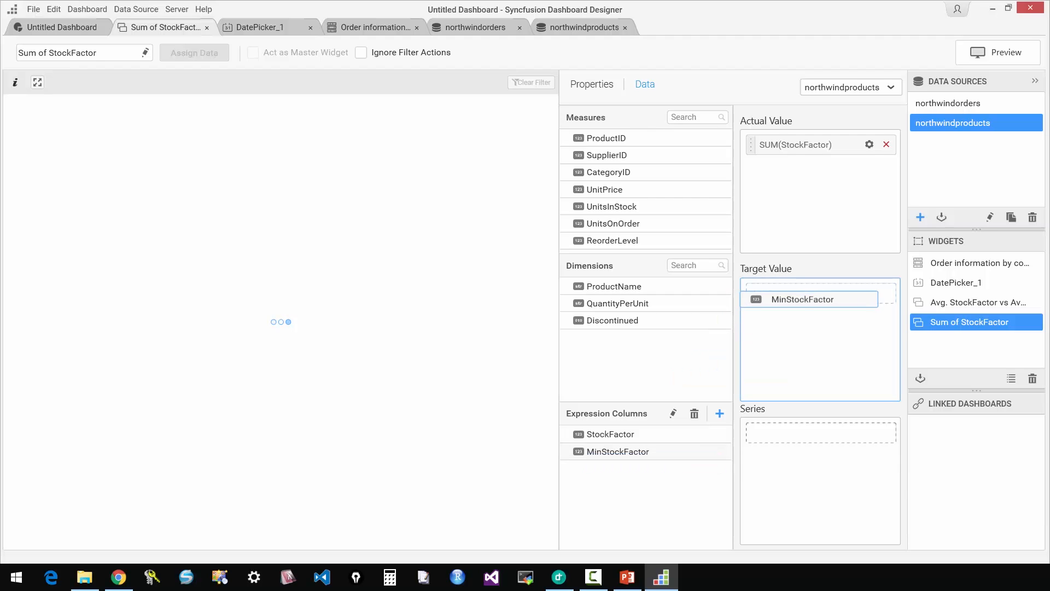
click(869, 144)
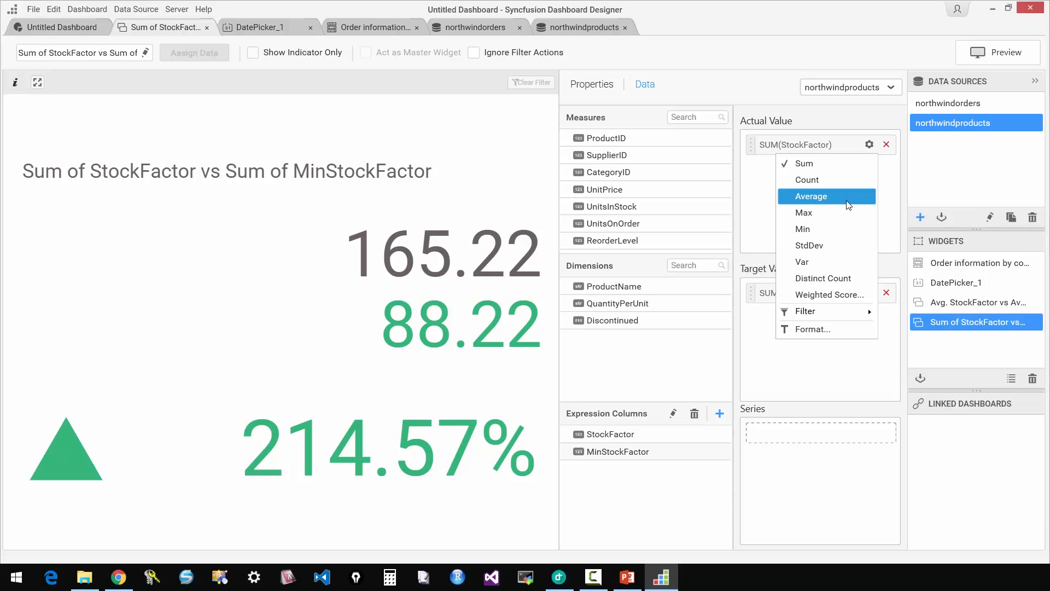
click(811, 196)
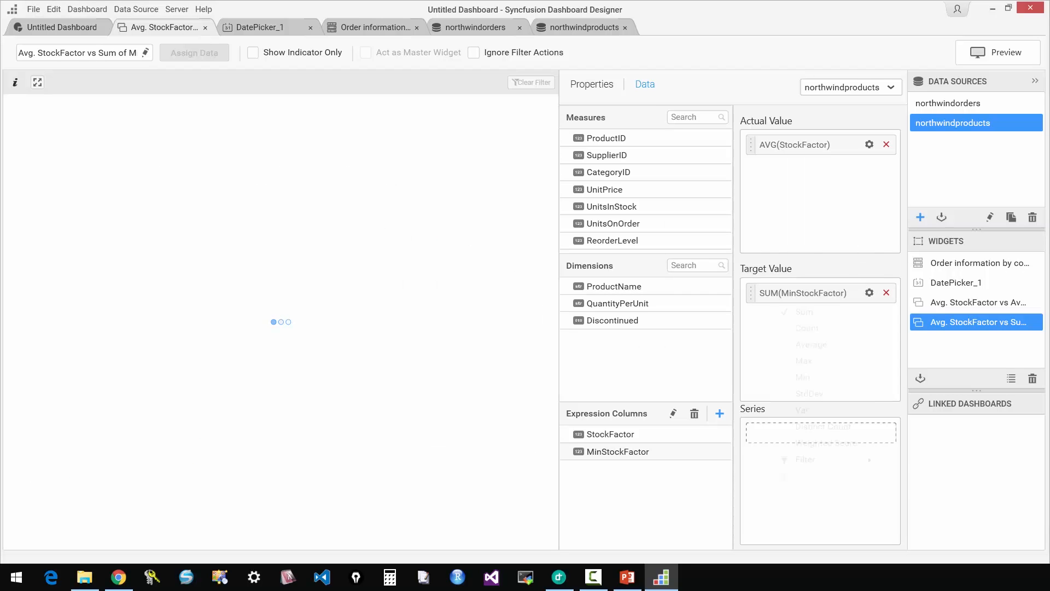
click(869, 293)
click(839, 342)
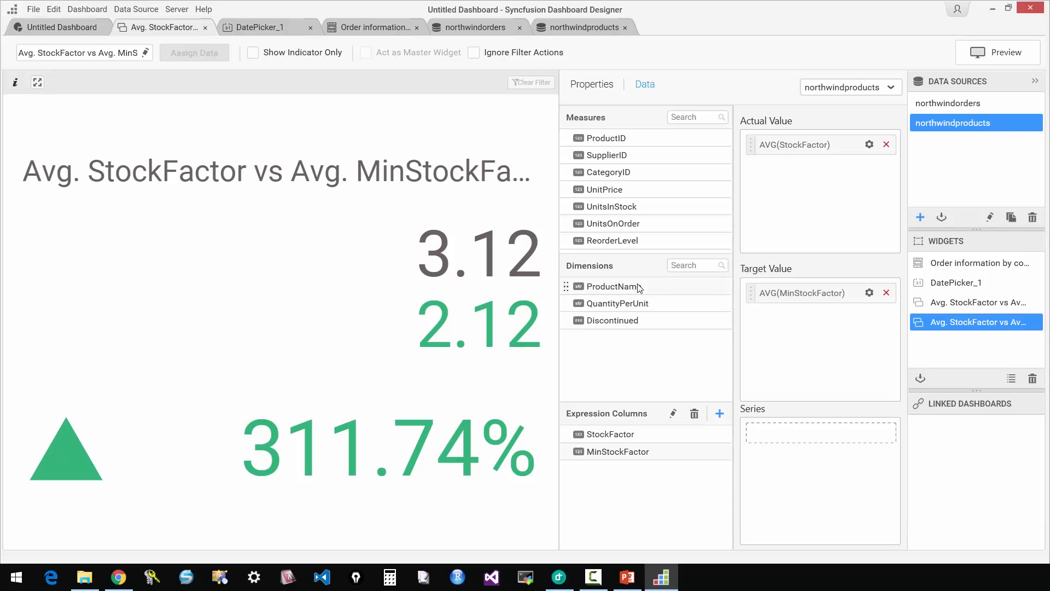
Split the card by ProductName as the series, continue without filtering the data, and look through the product cards.
drag(639, 287, 802, 436)
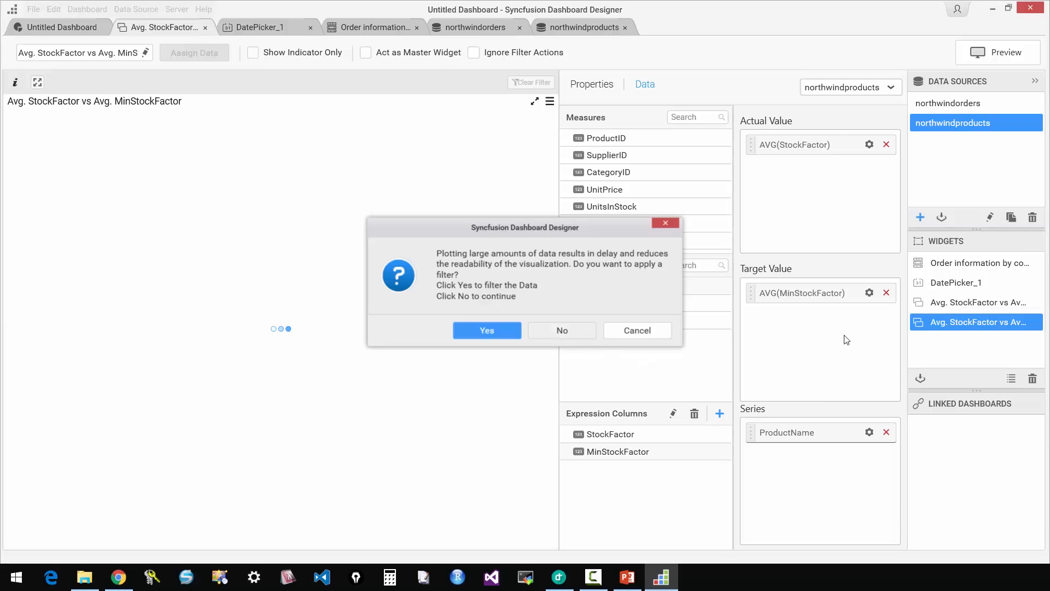
click(582, 336)
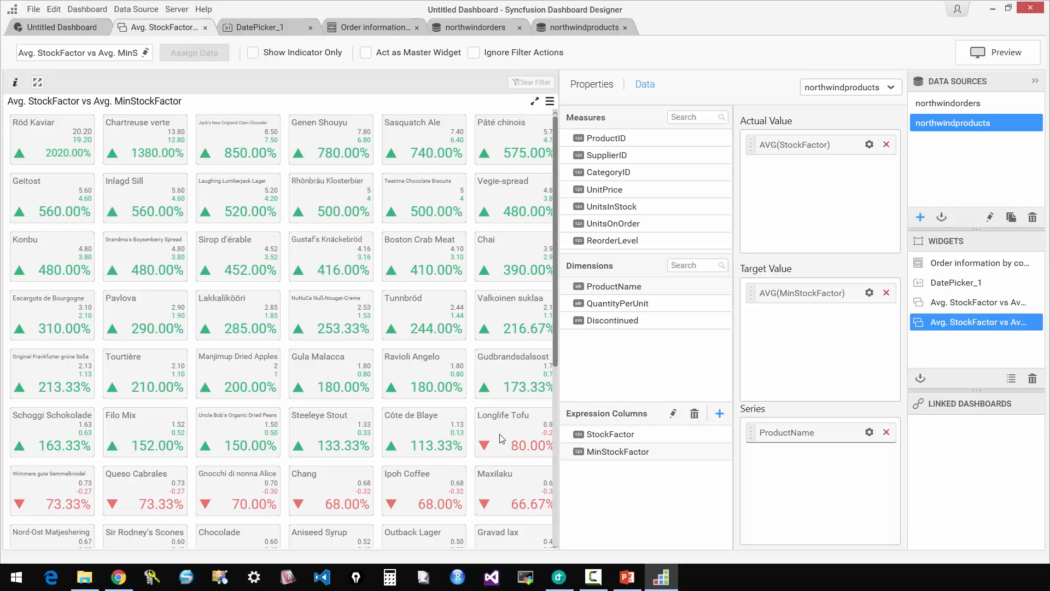
scroll(503, 437, down, 1)
scroll(502, 437, down, 1)
scroll(495, 437, down, 2)
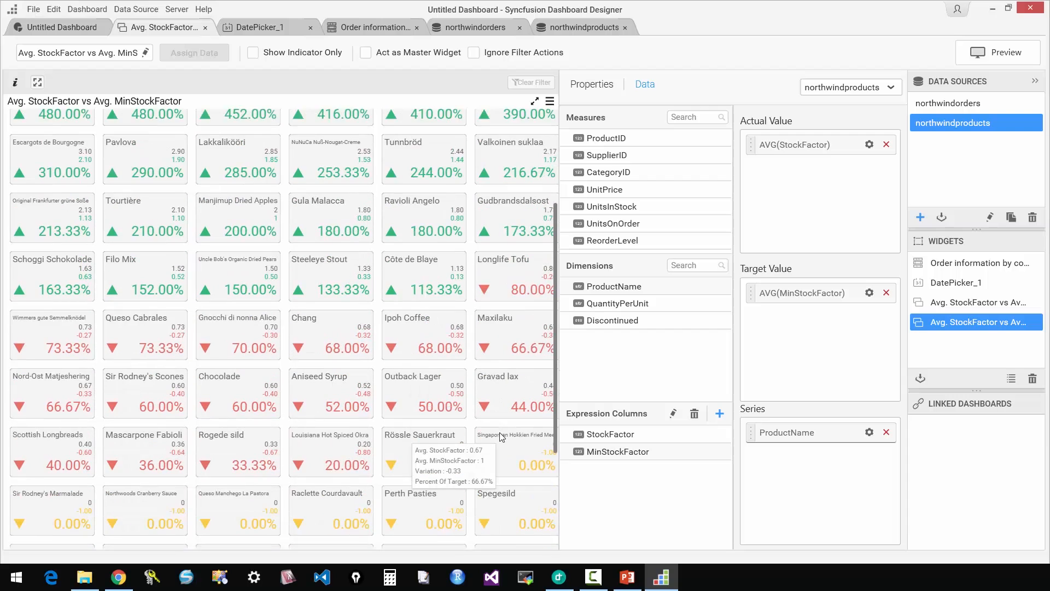
scroll(507, 377, down, 4)
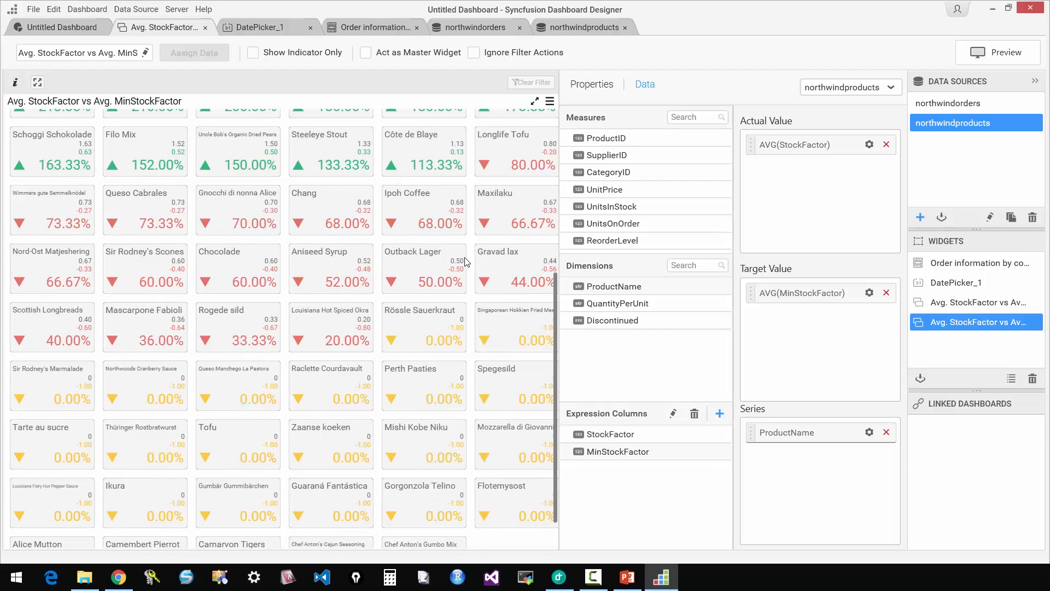
scroll(472, 385, up, 10)
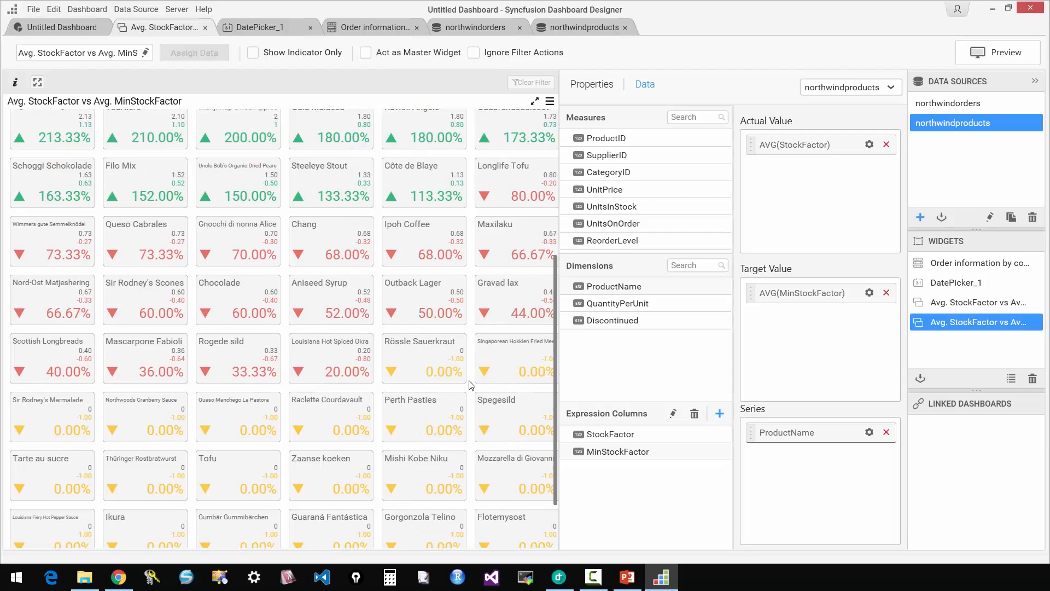
mouse_move(457, 325)
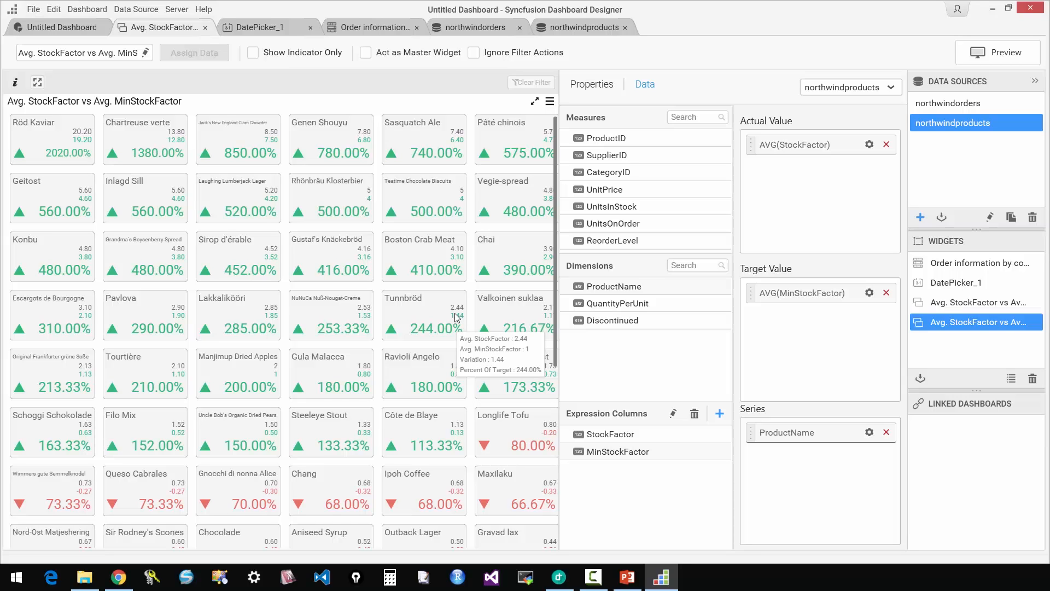
Enable a filter condition on the ProductName series using the StockFactor column with the Average summary.
click(869, 433)
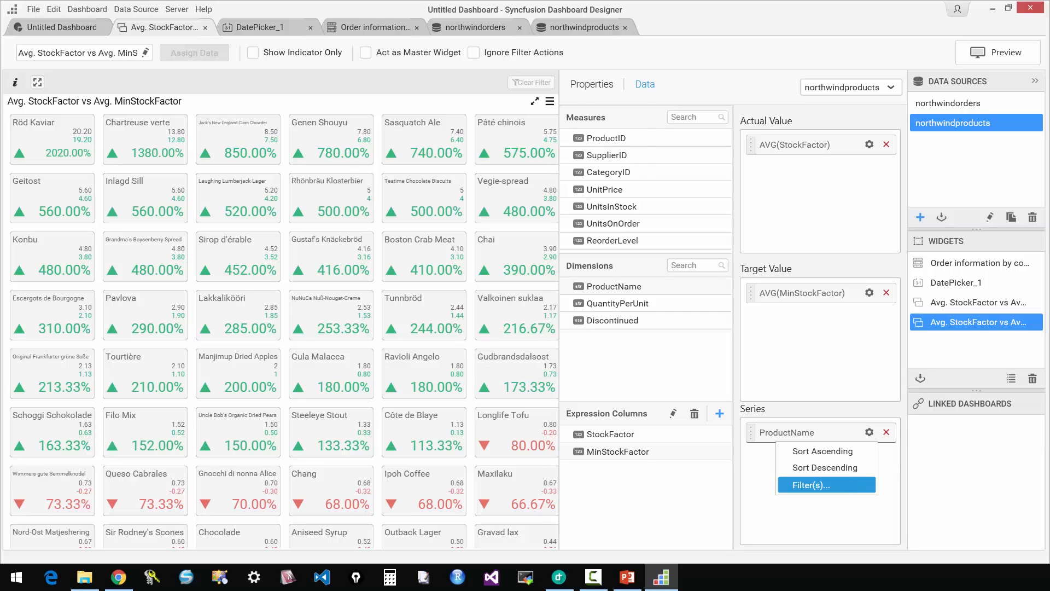
click(837, 484)
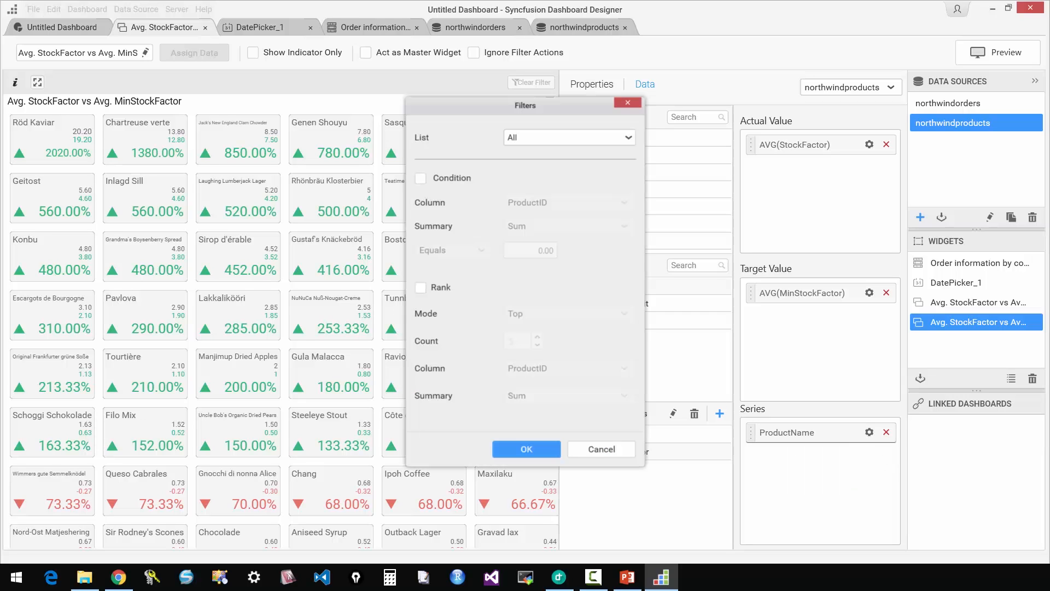
click(463, 179)
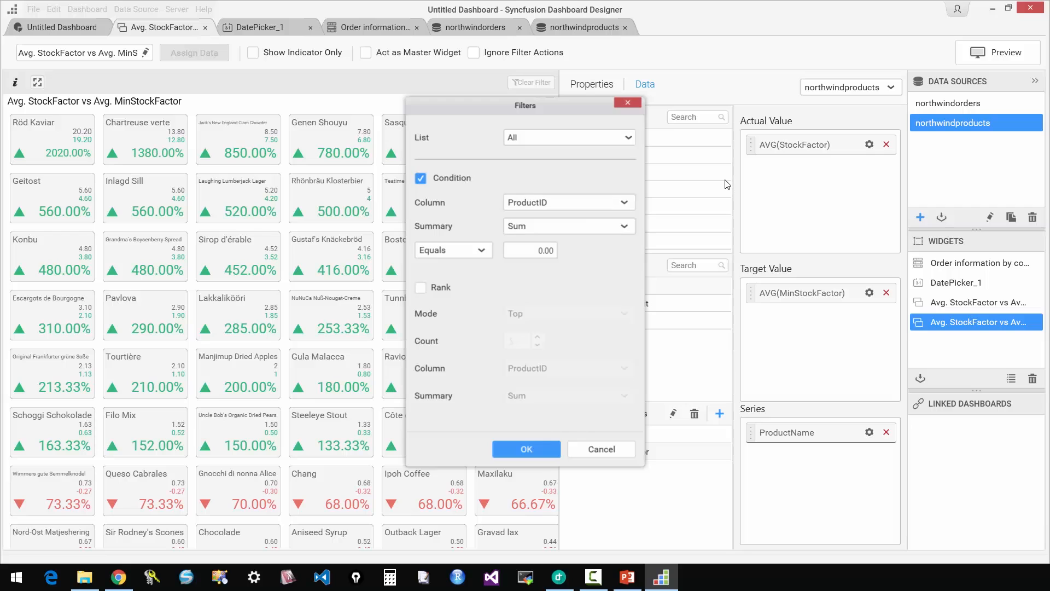
click(624, 203)
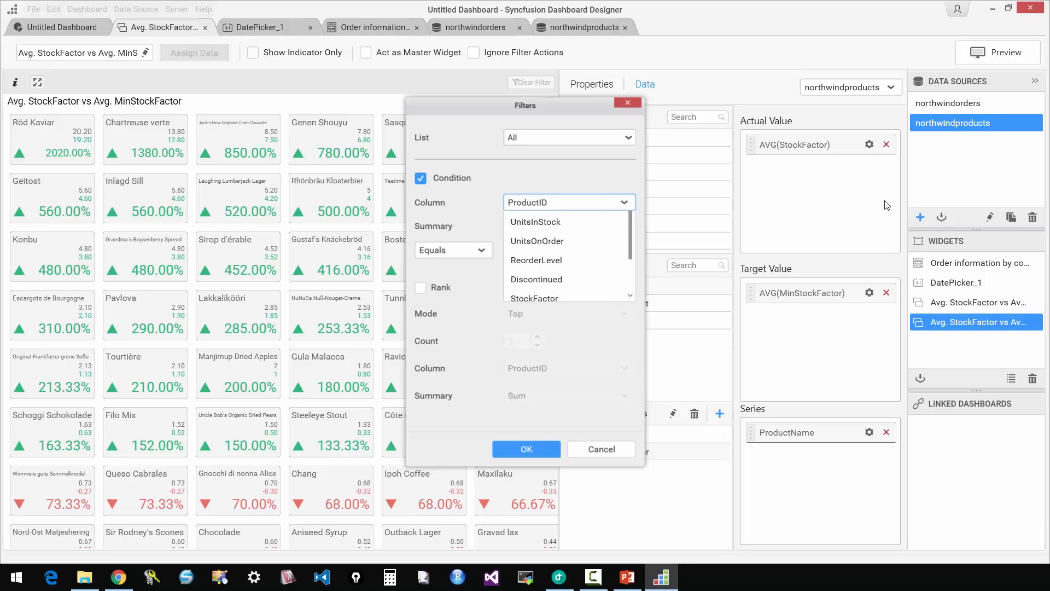
scroll(593, 325, down, 1)
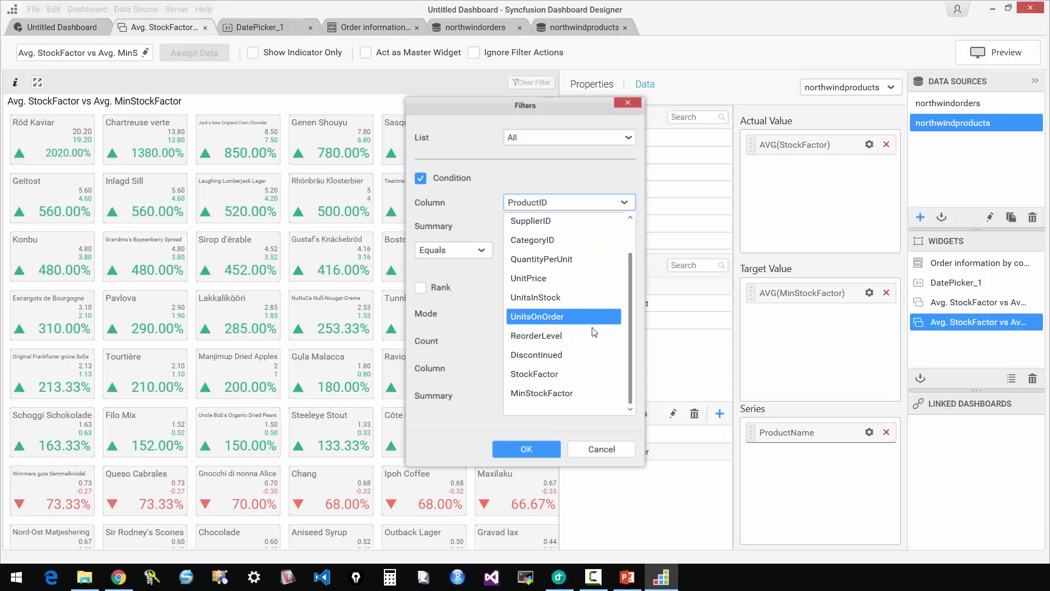
click(582, 376)
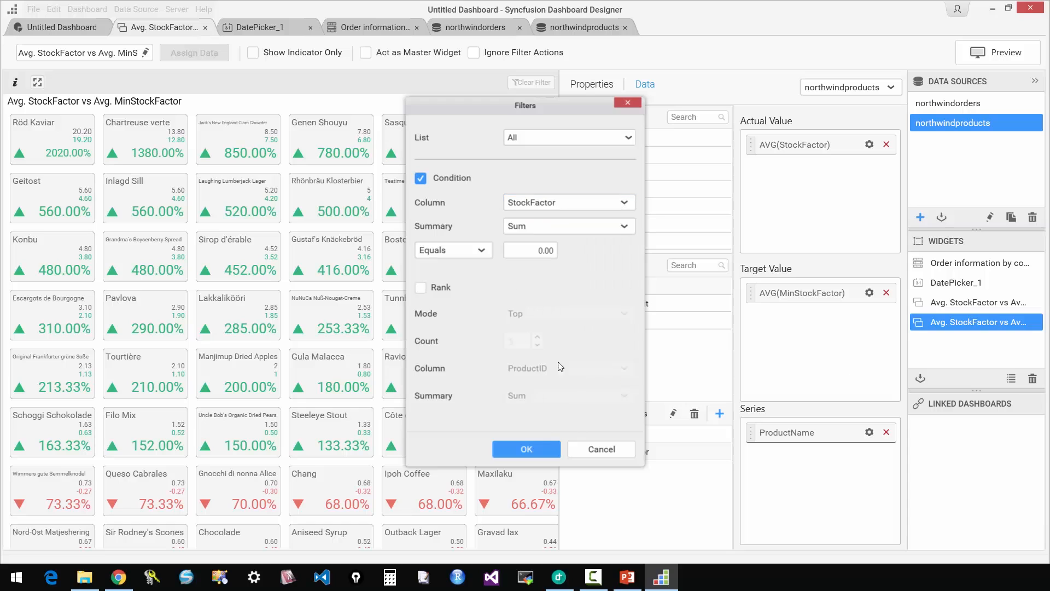
click(531, 232)
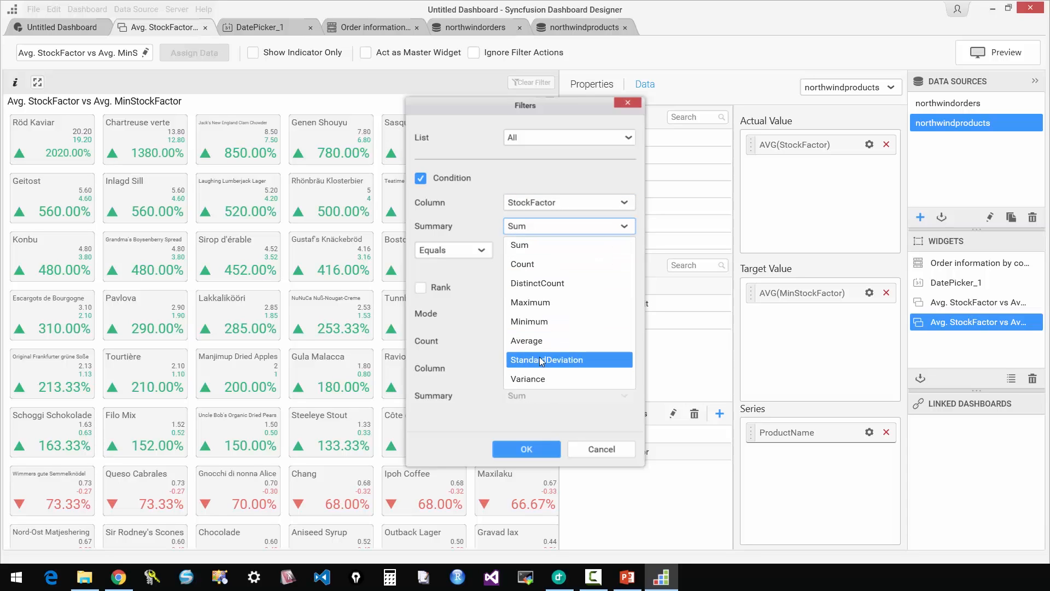
click(527, 340)
Set the condition to Between 0.01 and 0.5 and apply the filter.
click(453, 250)
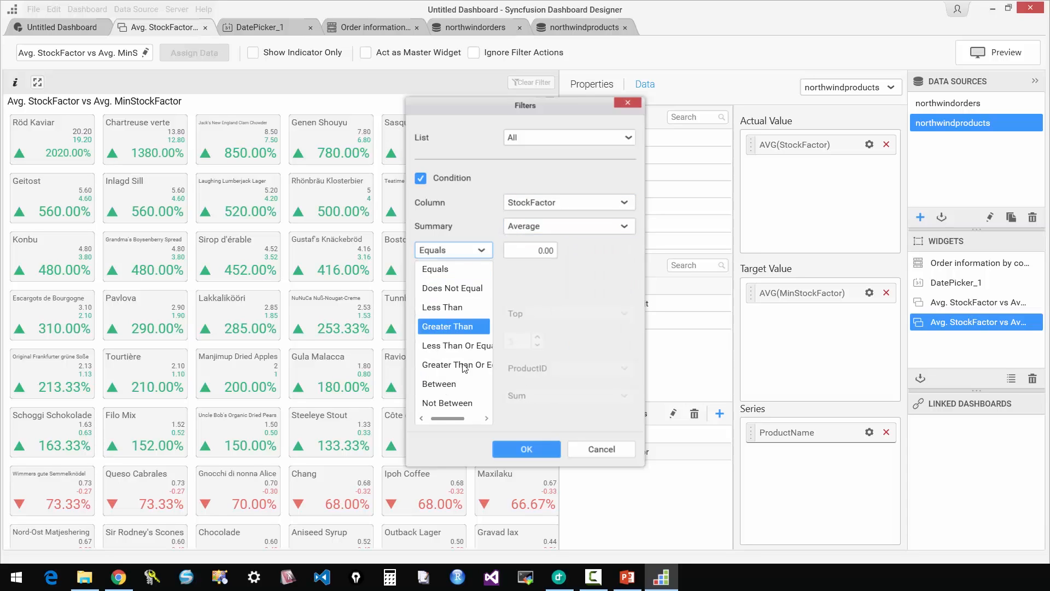
click(454, 384)
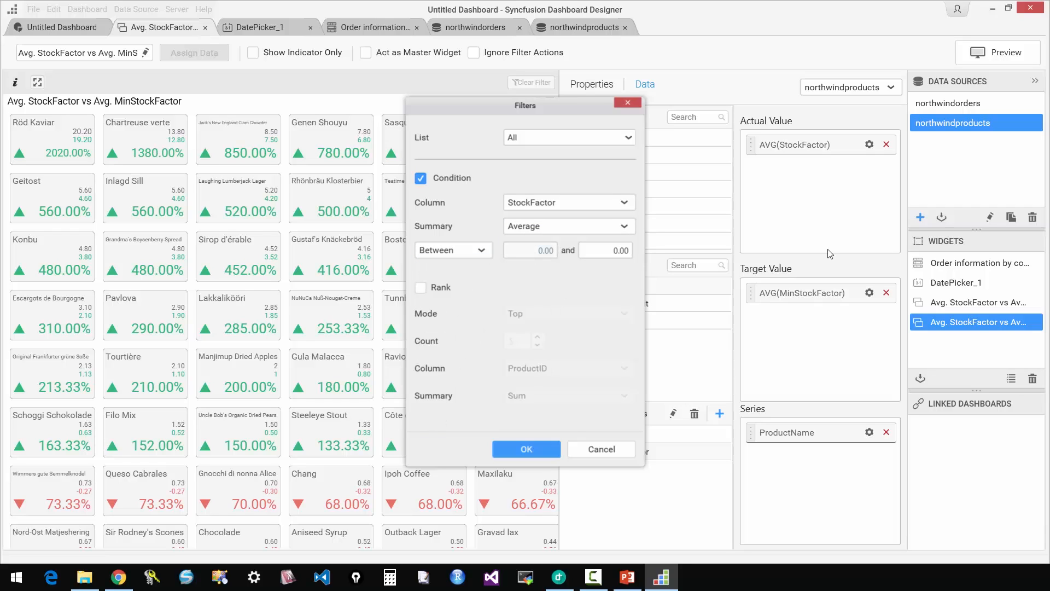
text(0.01)
key(Tab)
text(0.5)
click(526, 448)
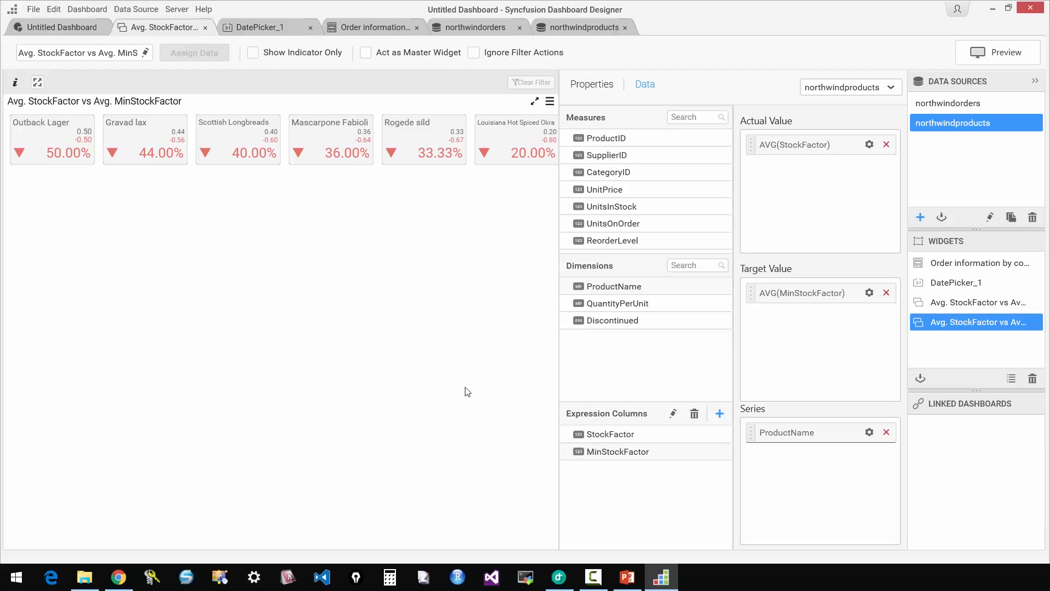
Return to the dashboard layout, preview it in the browser, inspect the stock card widget enlarged, and close the preview.
key(ctrl+shift+Tab)
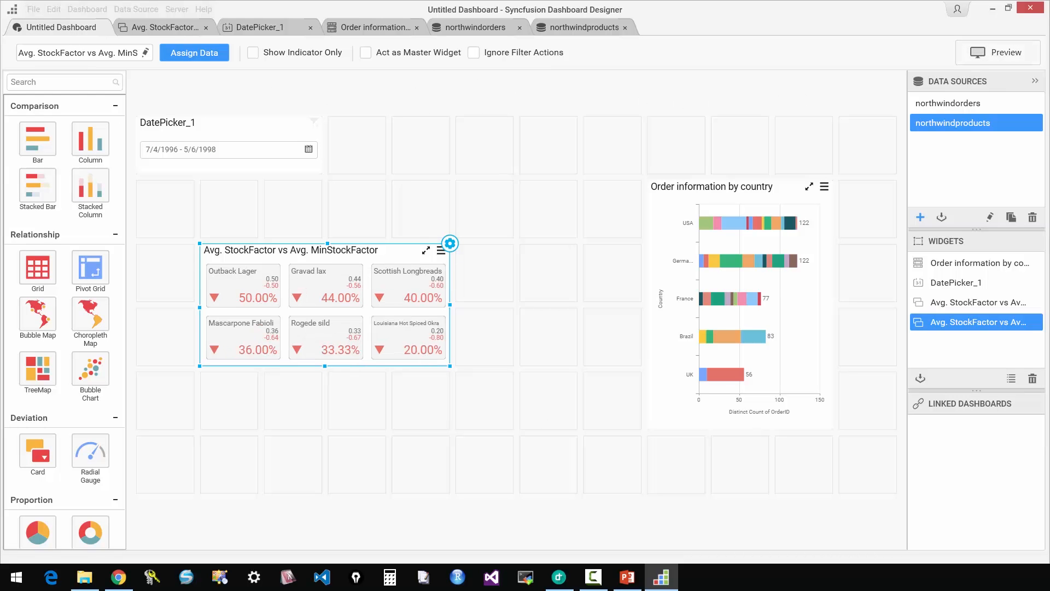
click(987, 61)
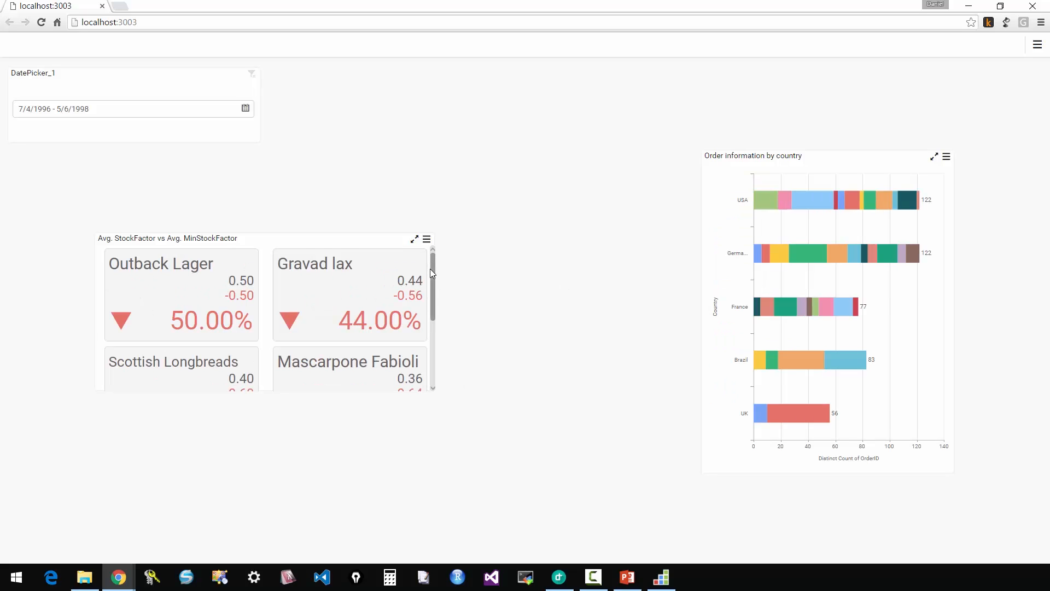
mouse_move(430, 268)
mouse_down()
mouse_move(431, 350)
mouse_move(432, 277)
mouse_up()
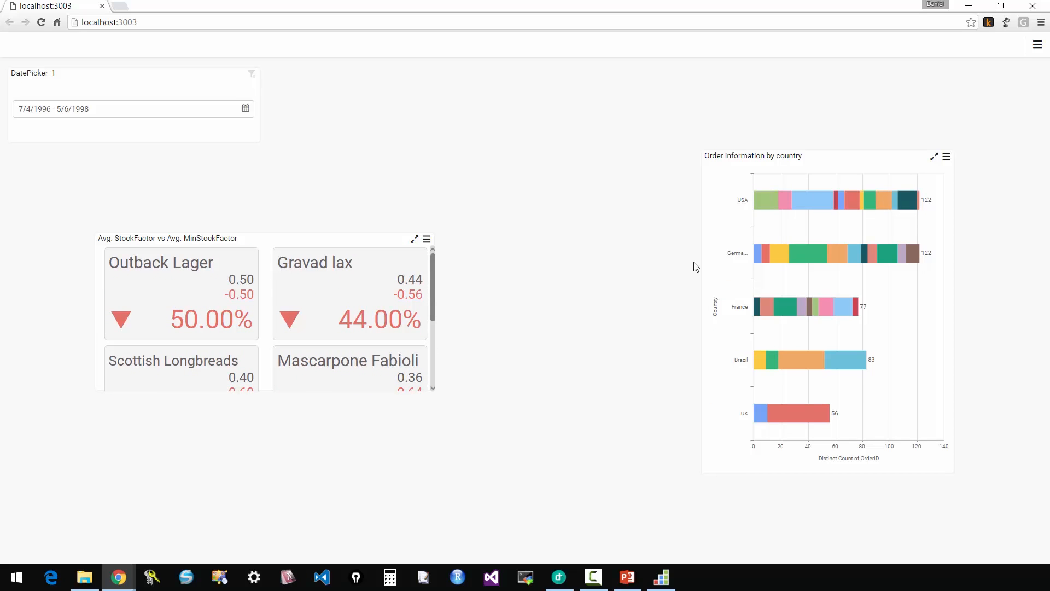
click(414, 239)
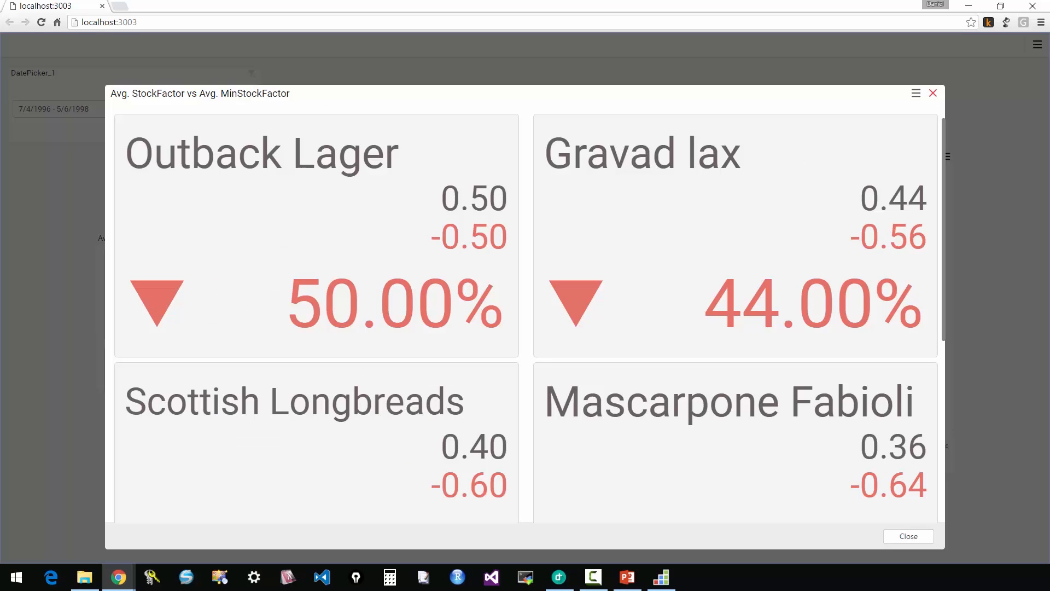
click(933, 94)
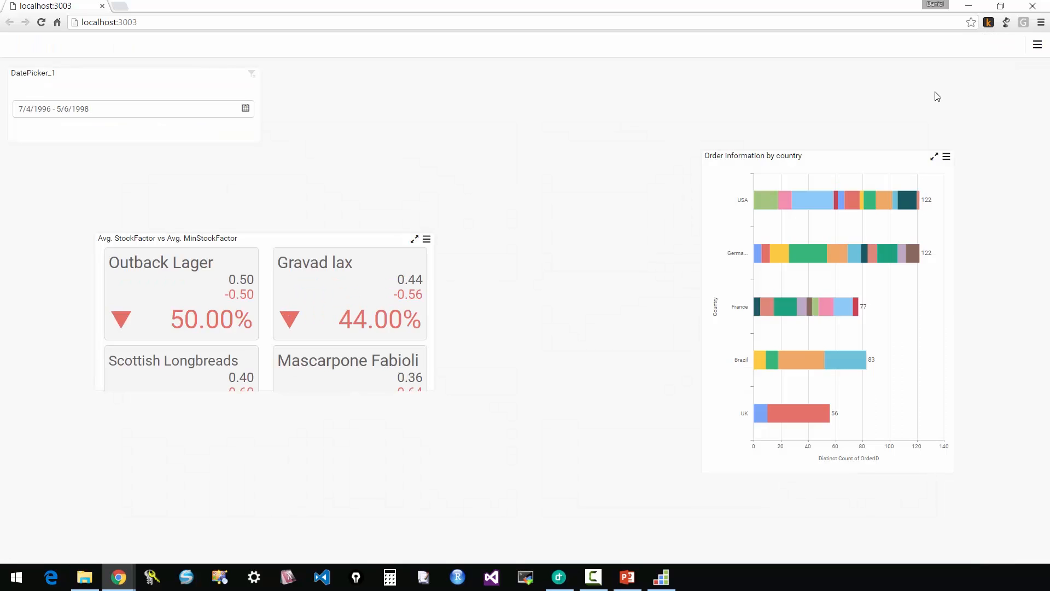
click(1032, 6)
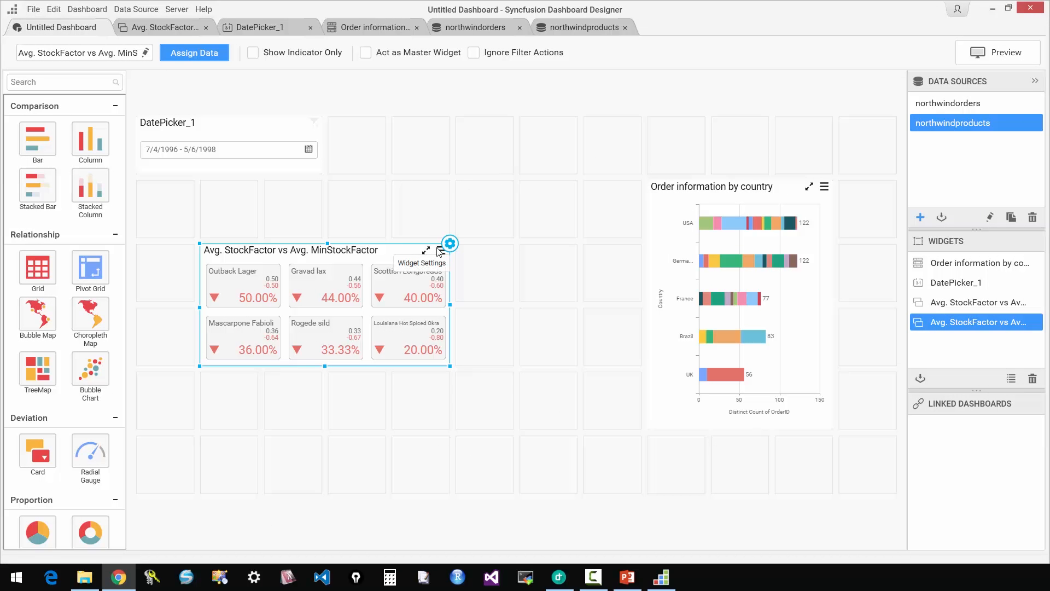
Move the stock card widget directly beside the date picker and add another Card widget in the empty cells below it.
drag(325, 279, 464, 131)
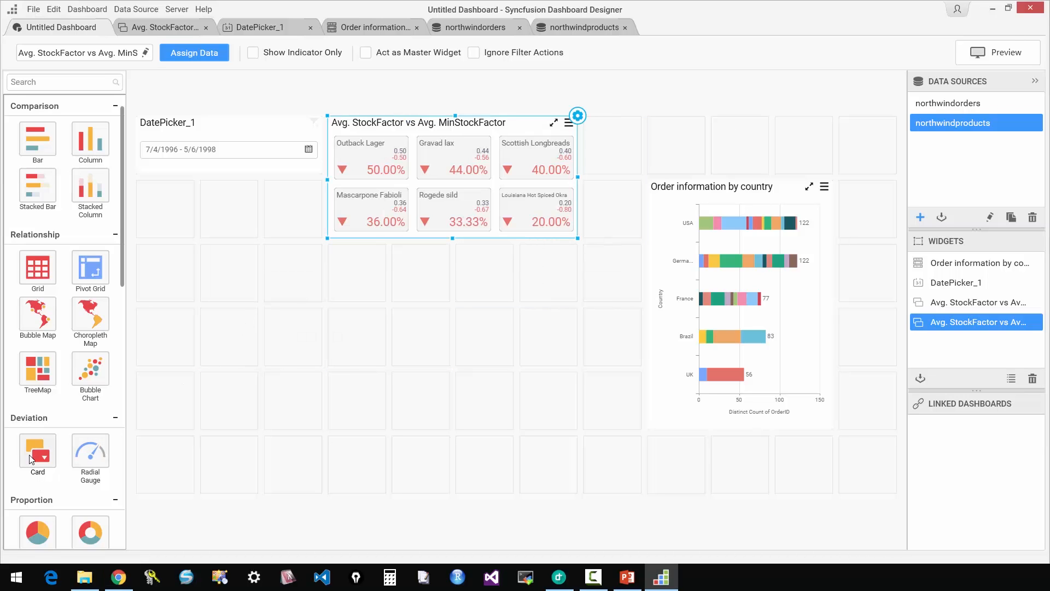
drag(44, 447, 498, 343)
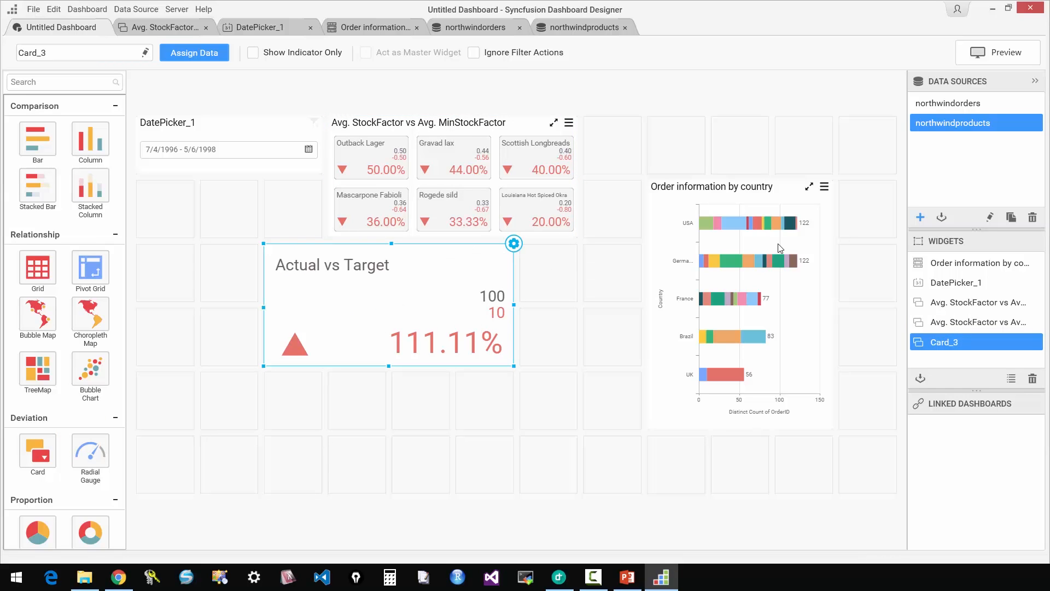
Assign LineTotal from northwindorders as the new card's actual value and summarise it by Sum.
click(513, 243)
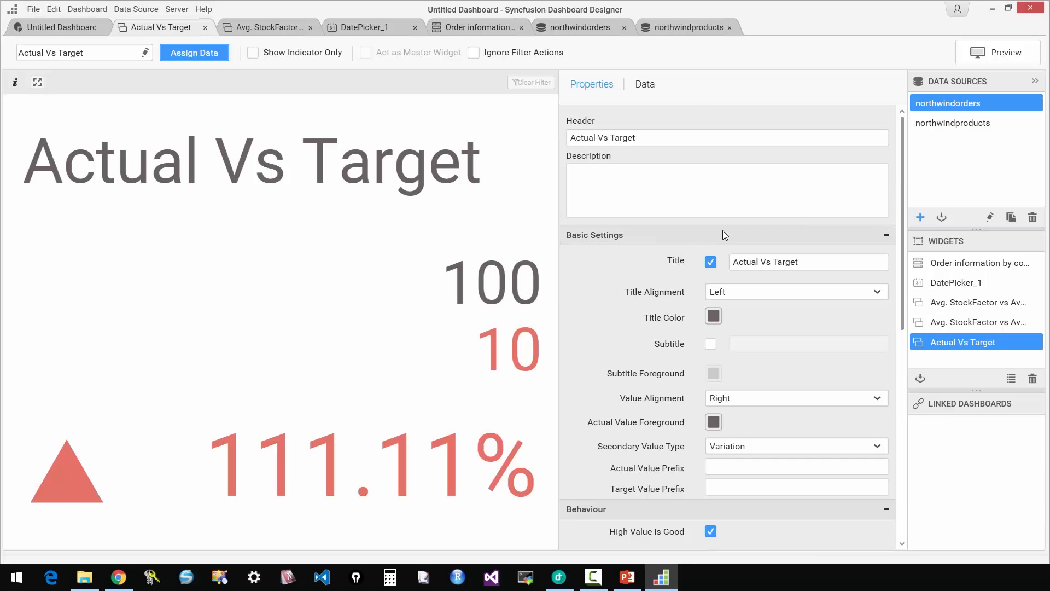
click(643, 86)
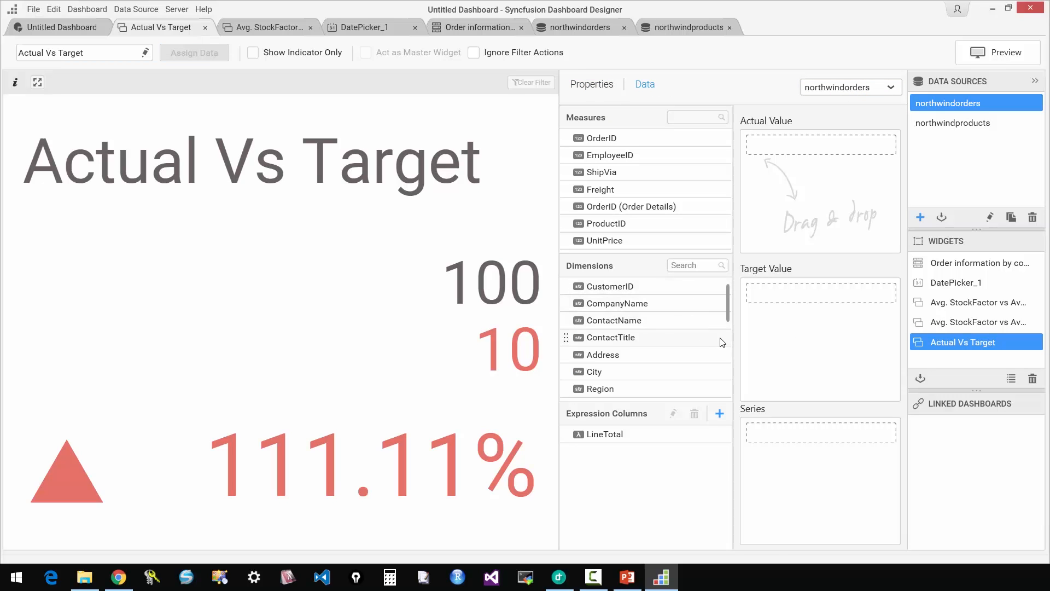
drag(651, 436, 805, 152)
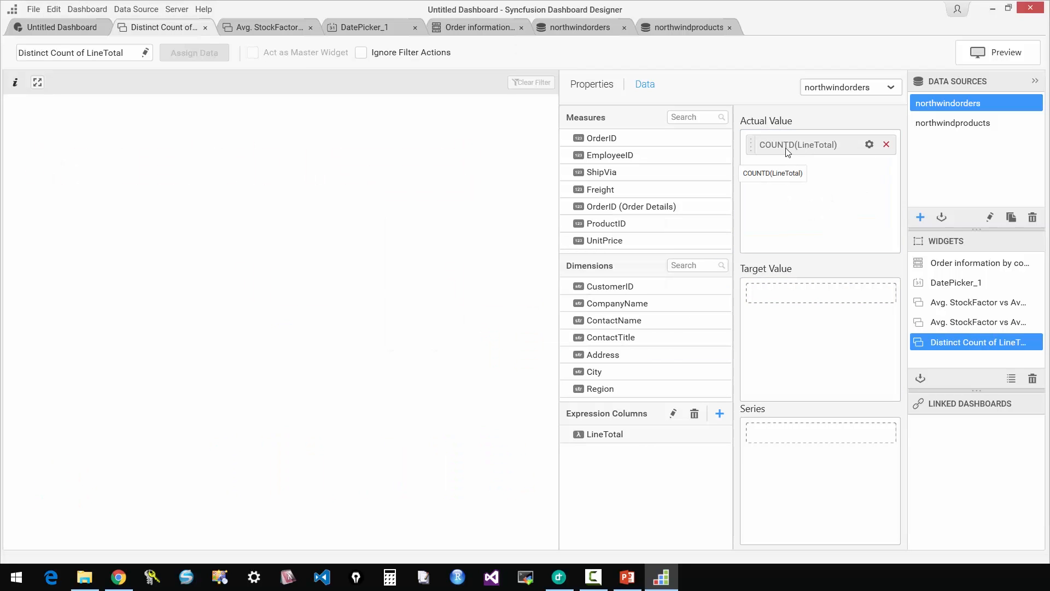
click(869, 144)
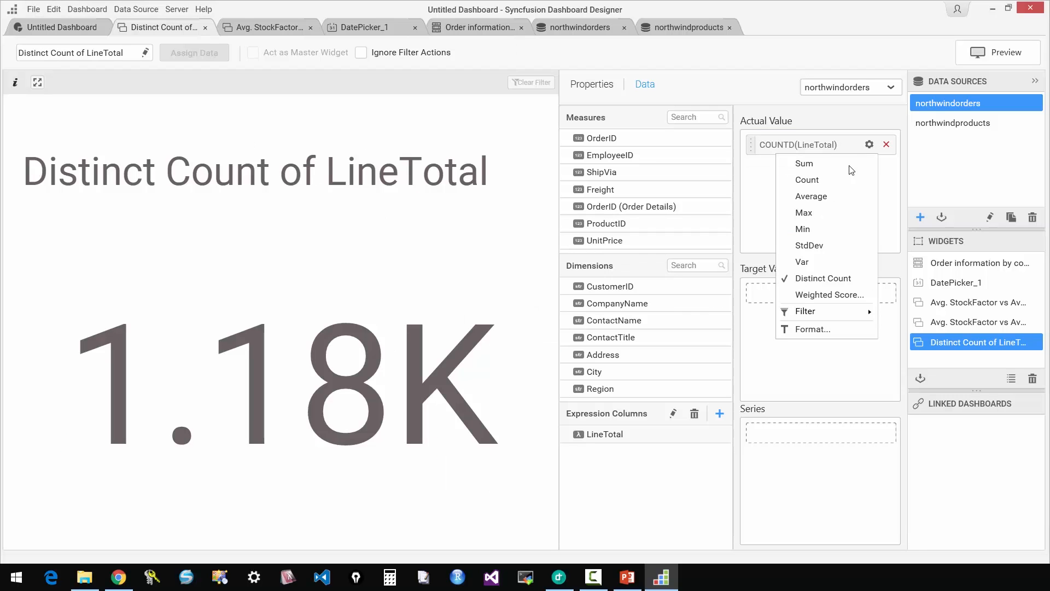
click(804, 163)
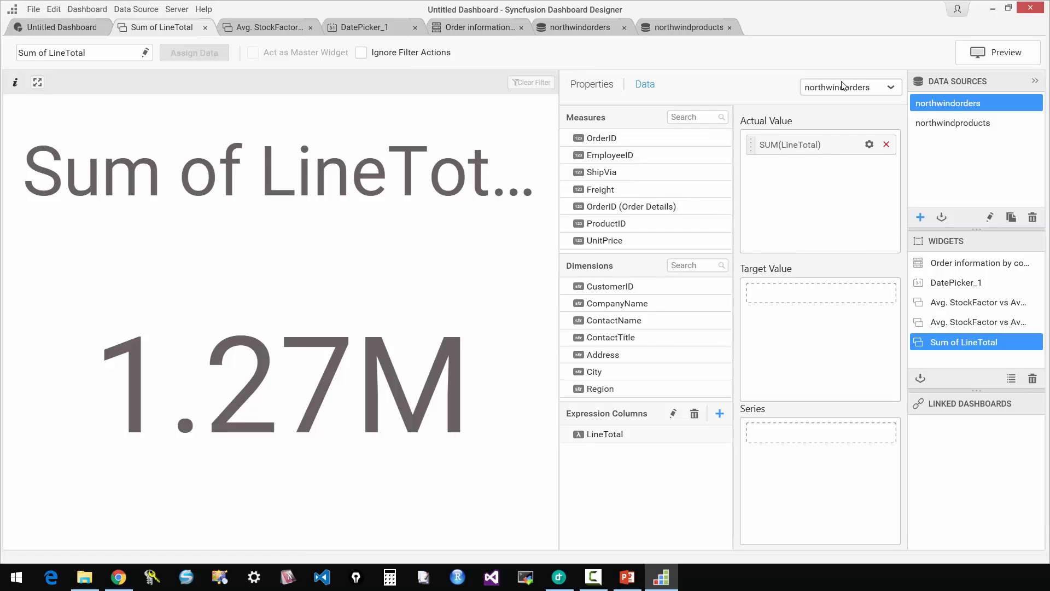
Add the prefix USD to the actual value of the LineTotal card.
click(581, 84)
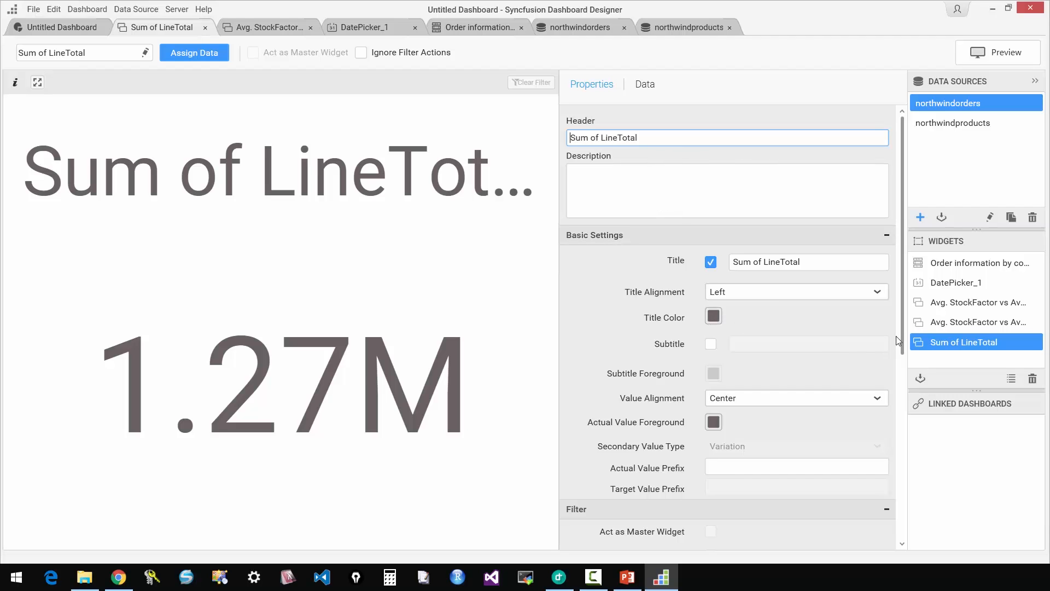
scroll(896, 336, down, 3)
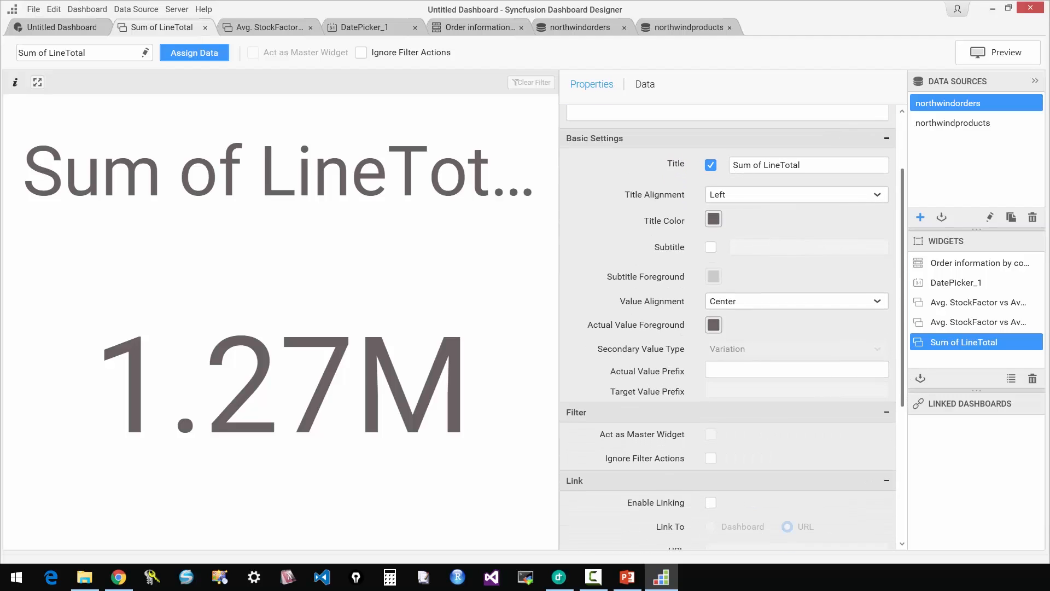
click(767, 372)
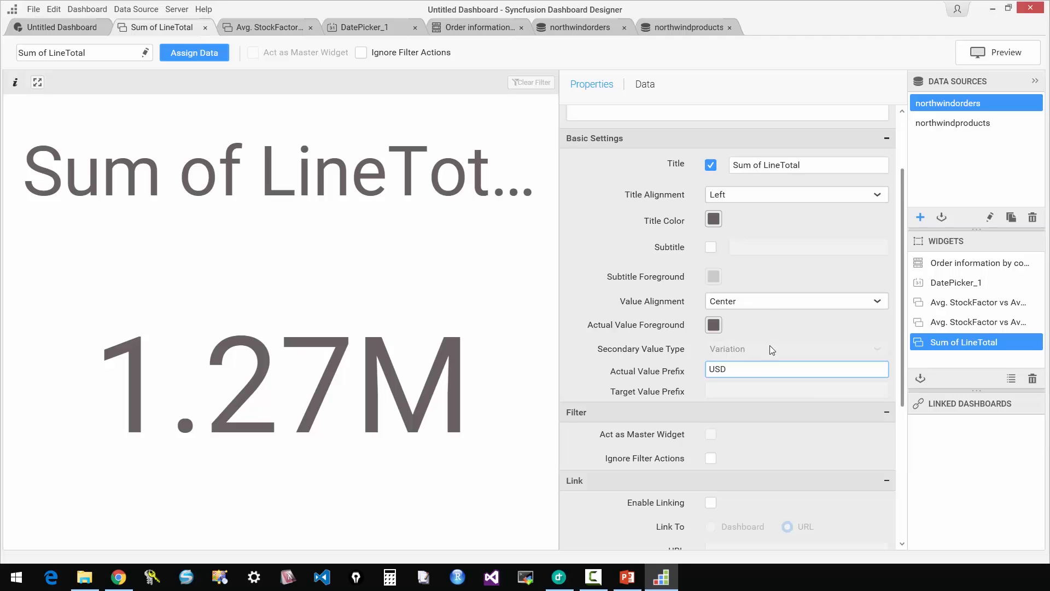
click(810, 165)
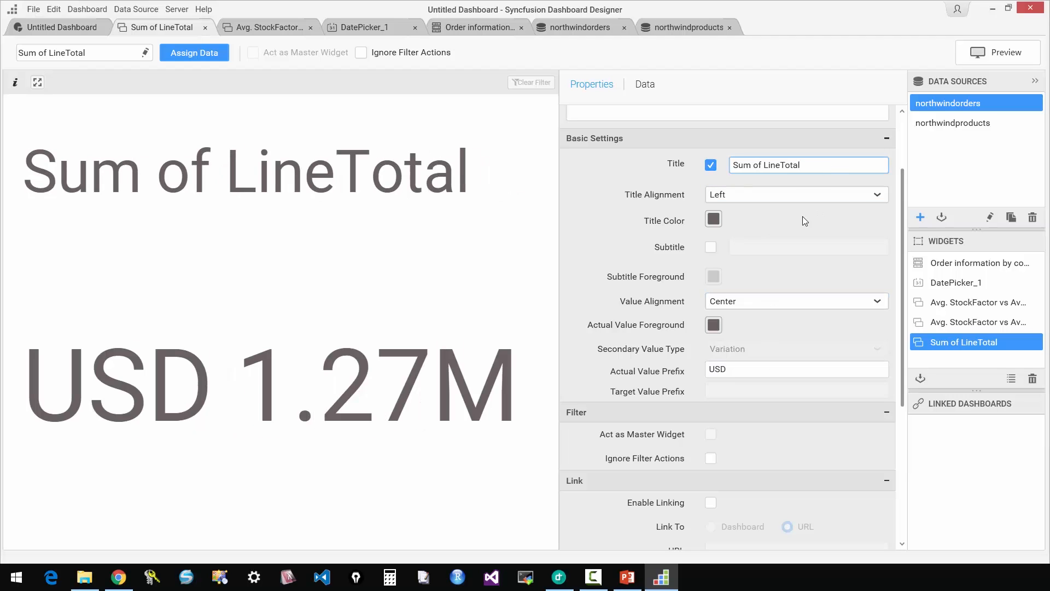
On the dashboard layout, shrink the LineTotal card to a single cell and place it between the stock card and the country chart.
click(69, 35)
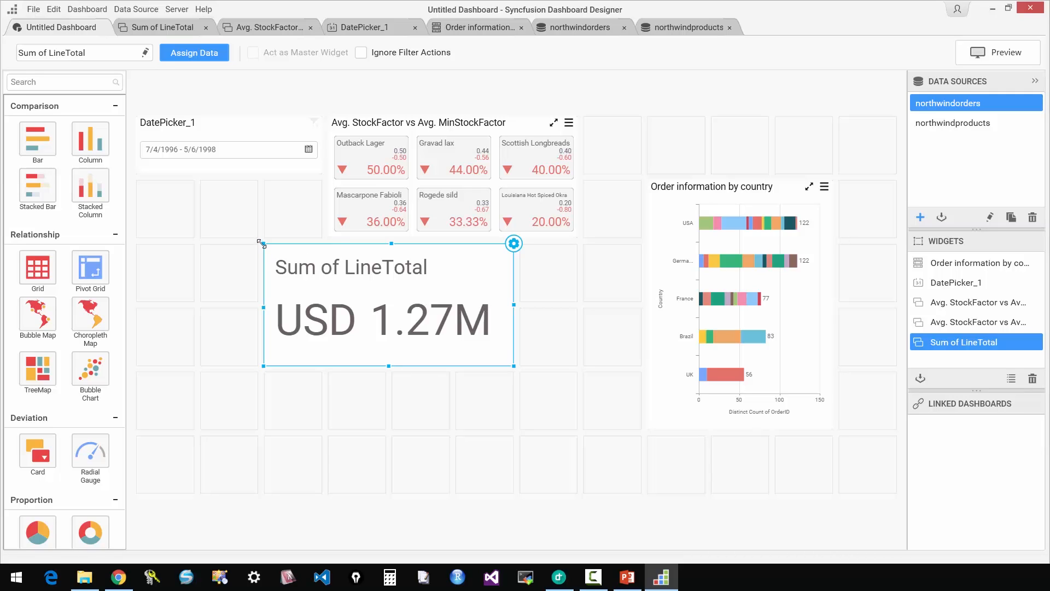
drag(264, 244, 558, 256)
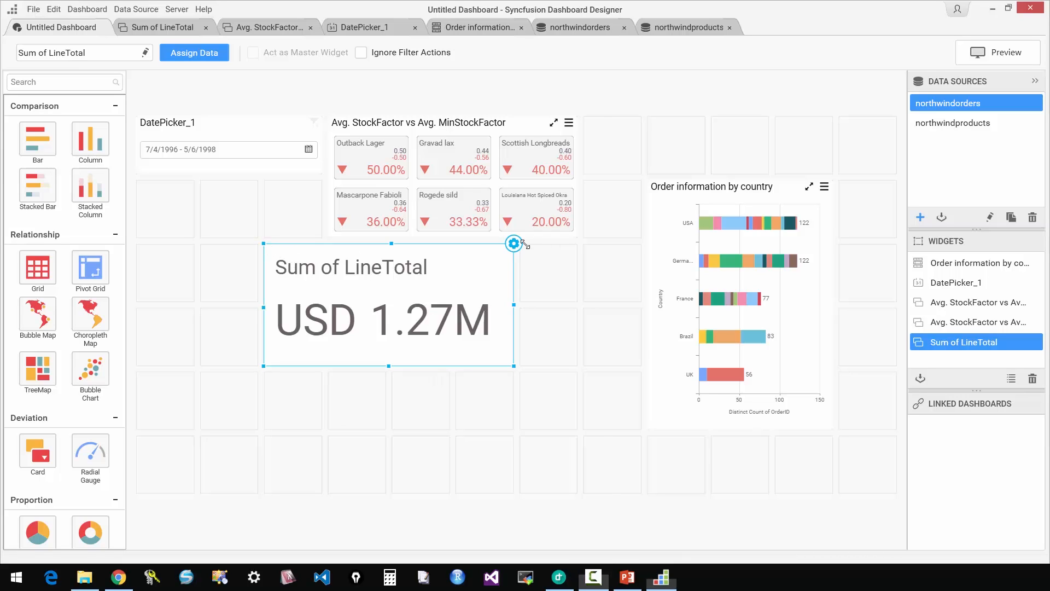
drag(263, 246, 691, 208)
drag(513, 363, 450, 303)
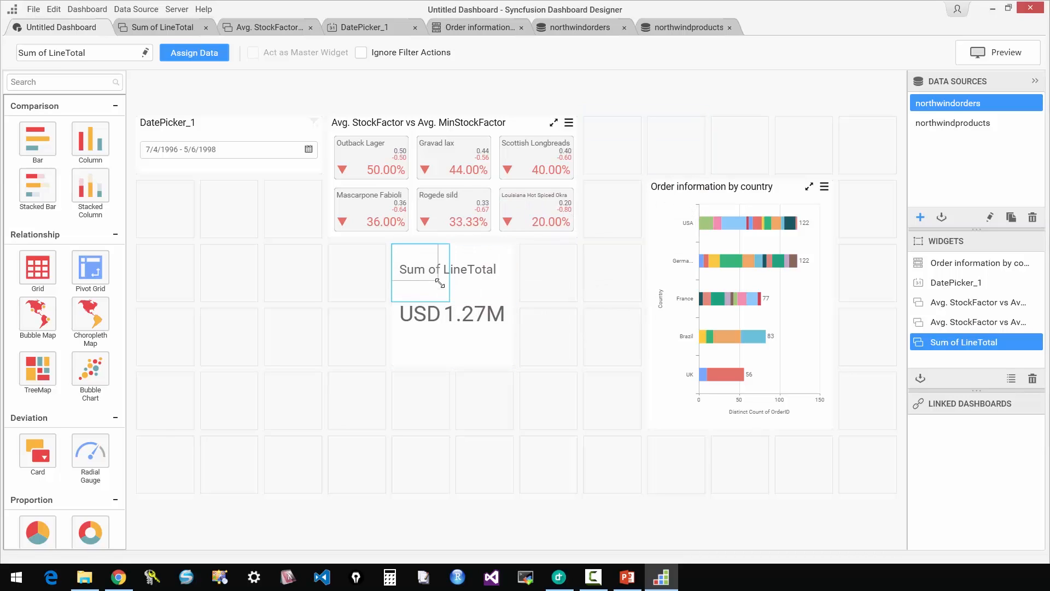
drag(450, 241, 879, 143)
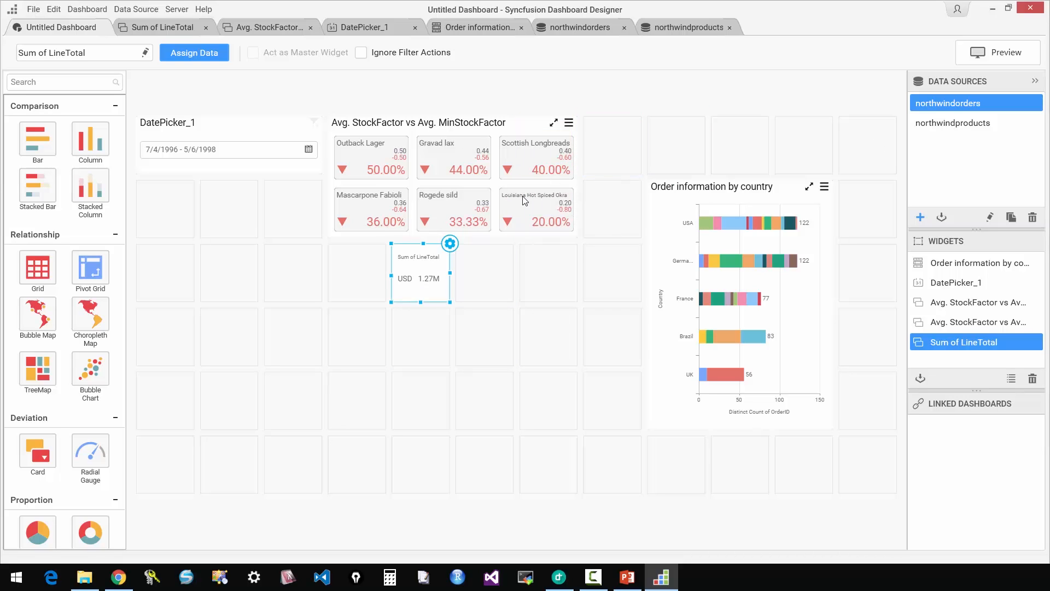
drag(440, 242, 614, 202)
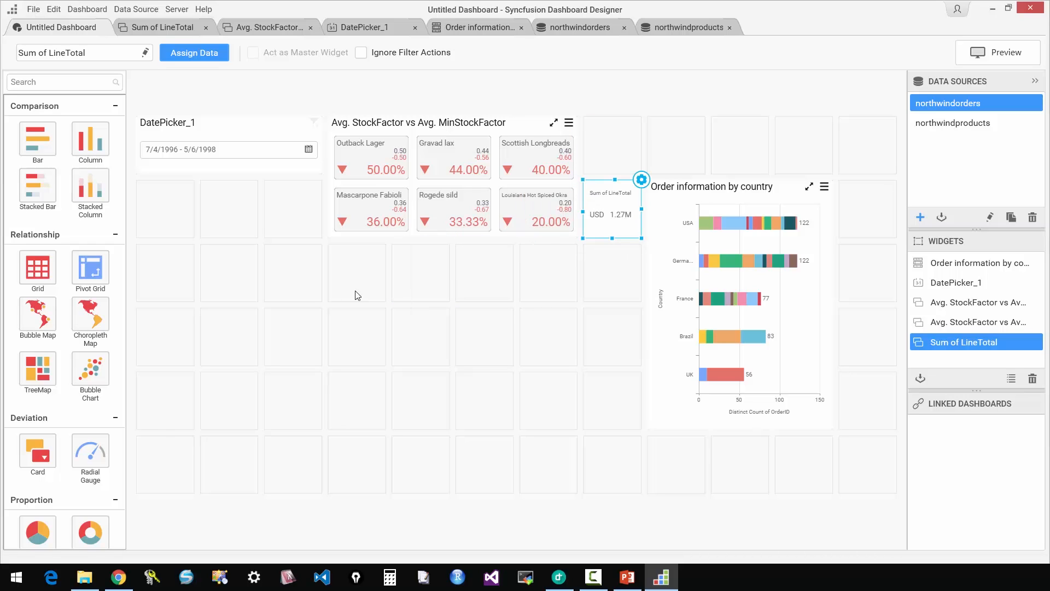
Add a Grid widget below the stock card, enlarge it to six by four cells, and open its data configuration.
drag(47, 266, 193, 308)
drag(258, 303, 576, 487)
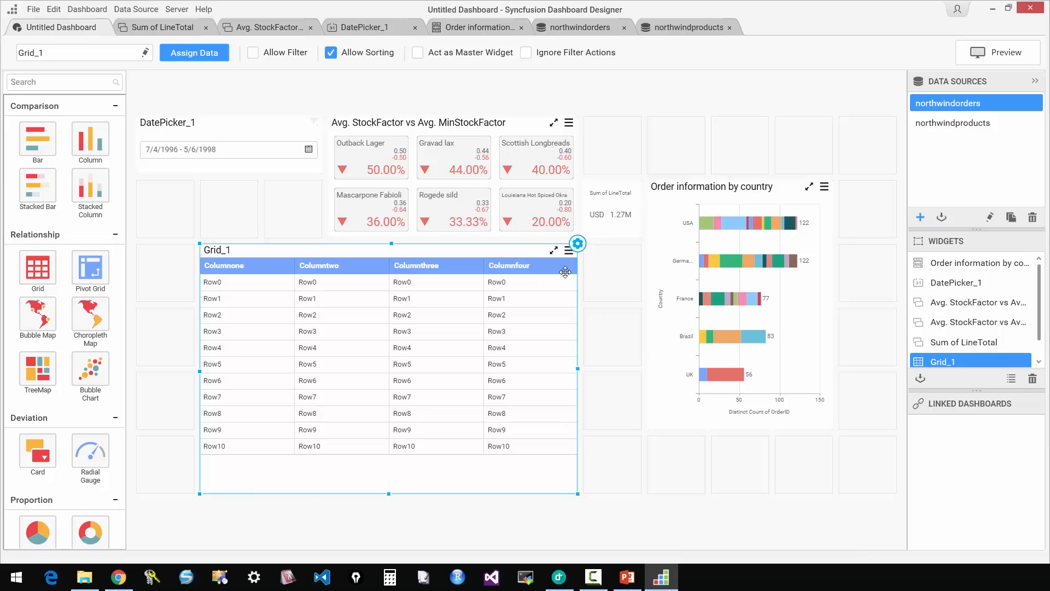
click(581, 244)
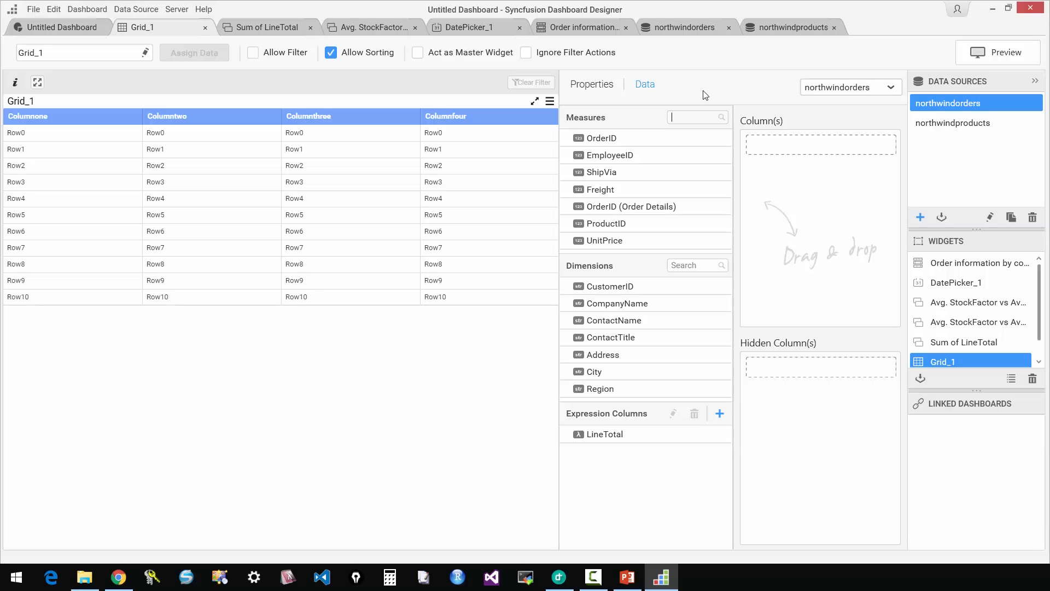
Assign ProductName and StockFactor from northwindproducts as the grid's columns, summarising StockFactor by Average.
click(843, 88)
click(842, 125)
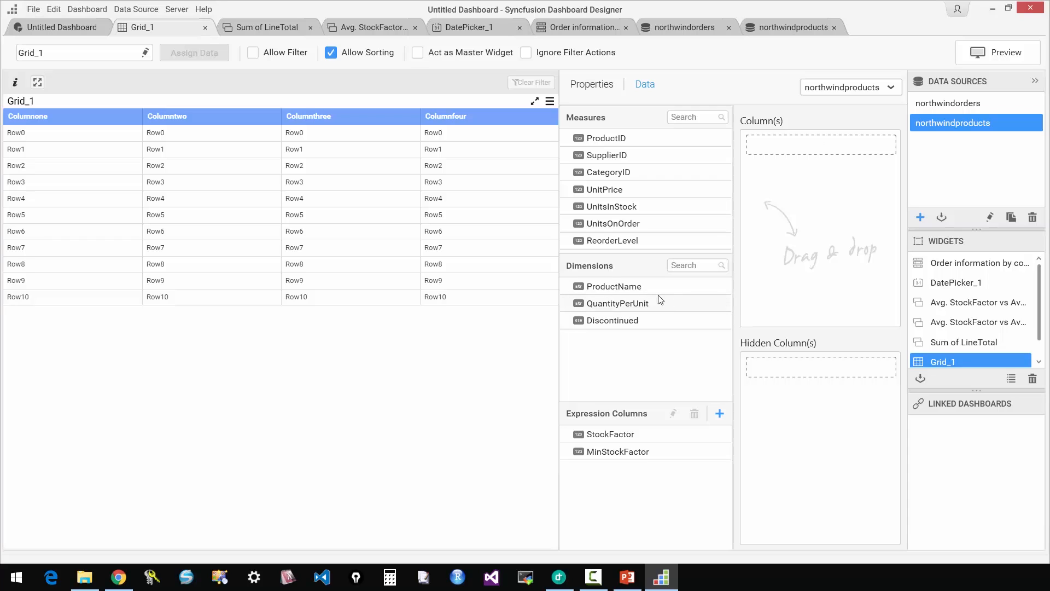
drag(633, 287, 803, 242)
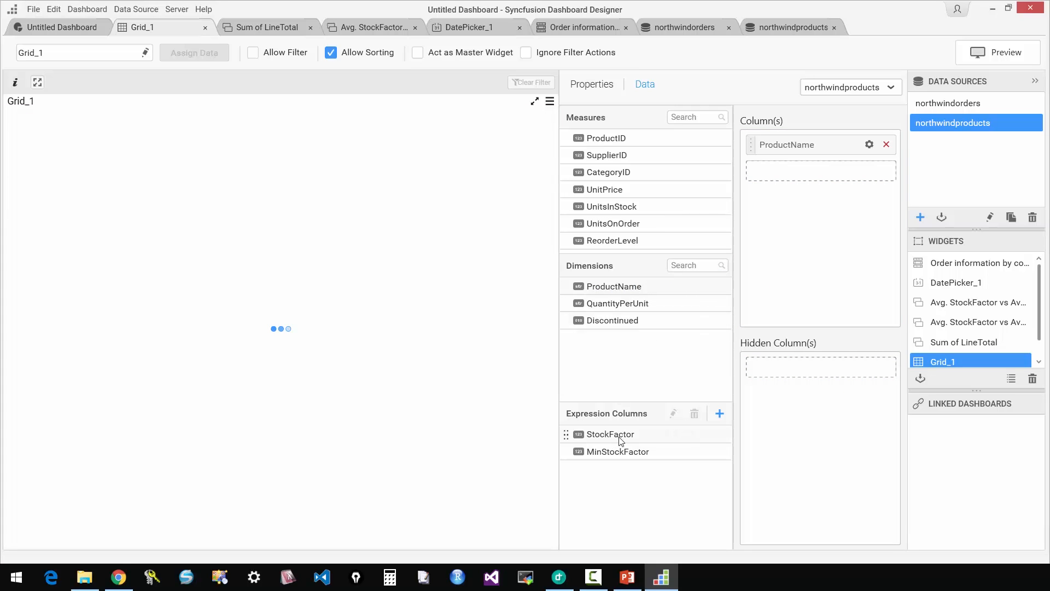
drag(621, 440, 826, 179)
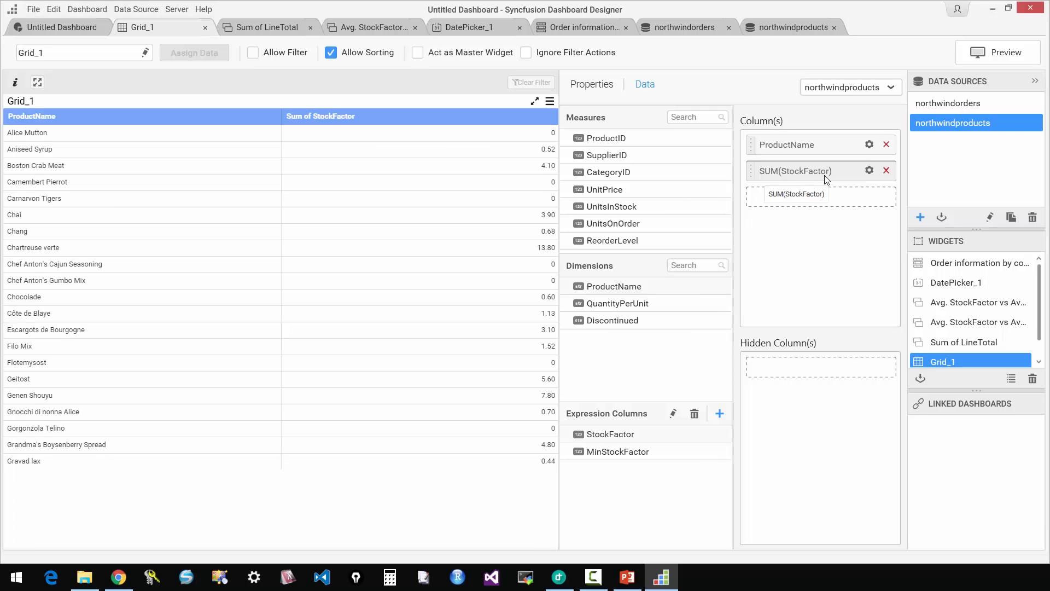
click(869, 172)
click(811, 222)
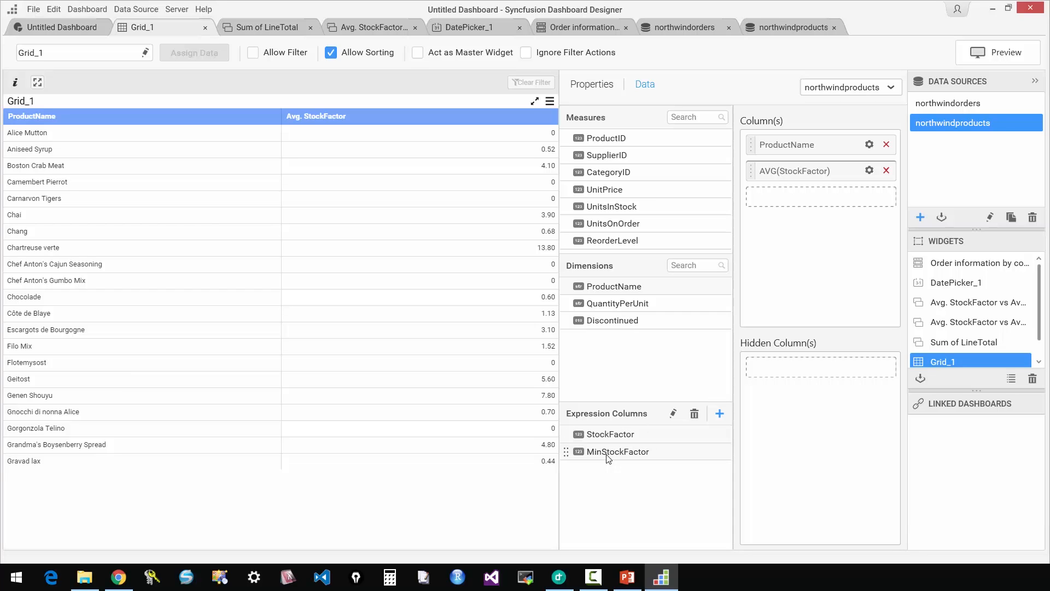
Add MinStockFactor as a hidden column of the grid, summarised by Average.
drag(608, 459, 821, 367)
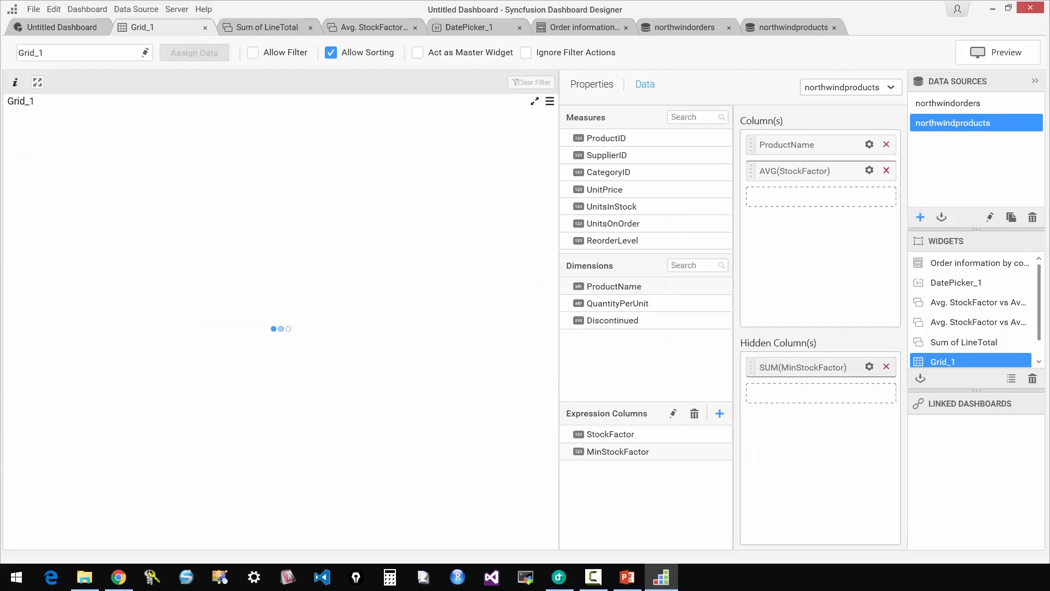
click(870, 366)
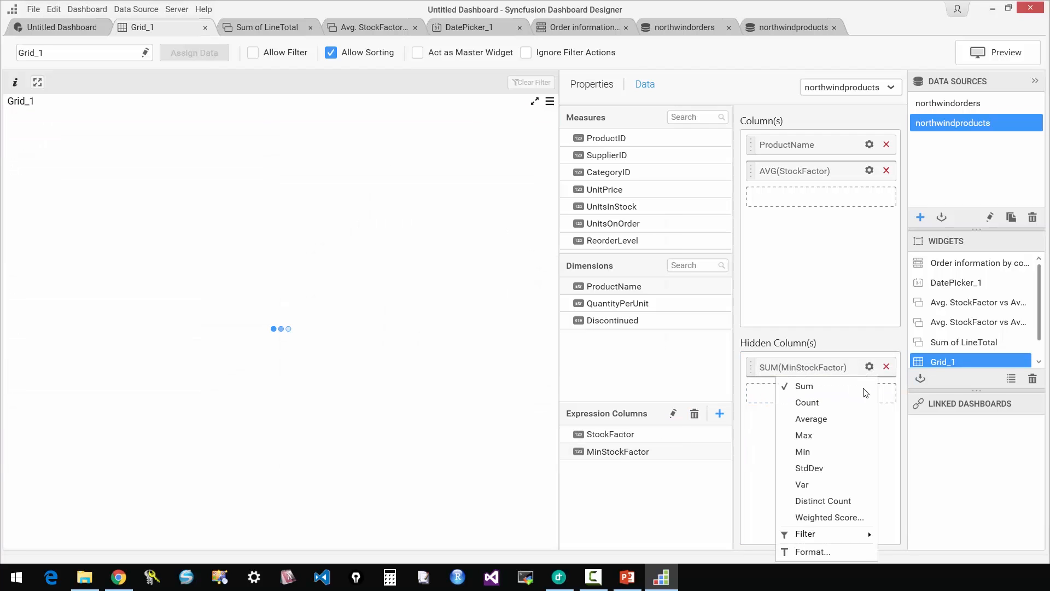
click(812, 418)
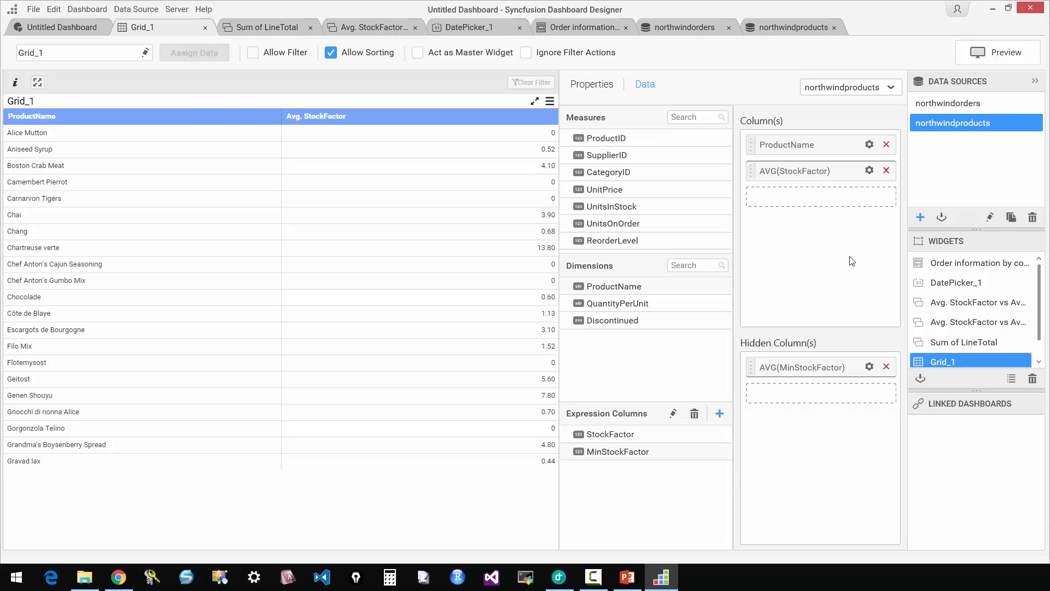
Add a KPI column to the grid comparing StockFactor (Average) with target MinStockFactor (Average), using the Percentage of target value type.
click(579, 86)
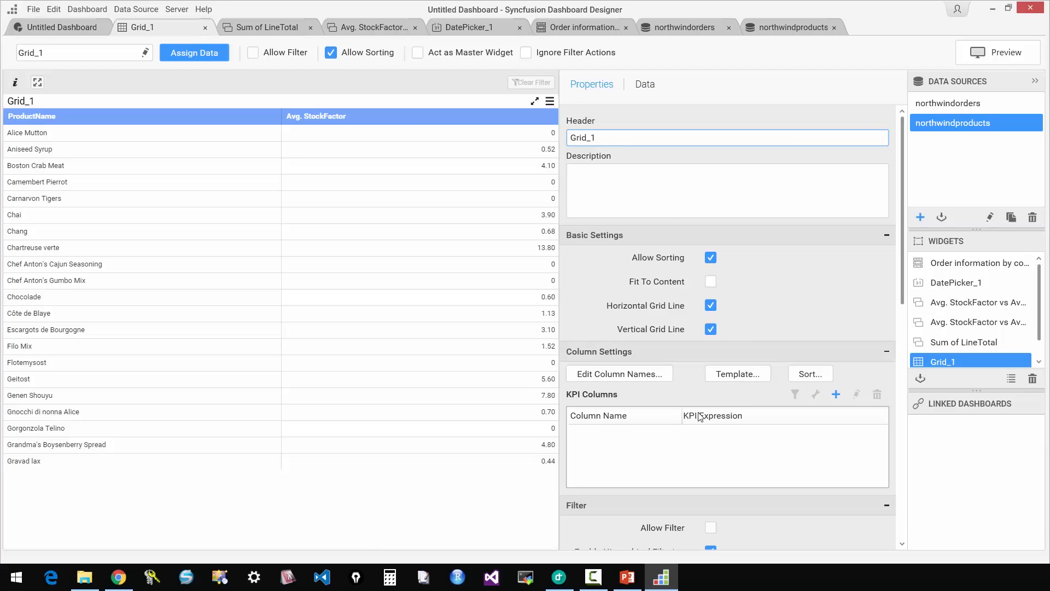
click(629, 373)
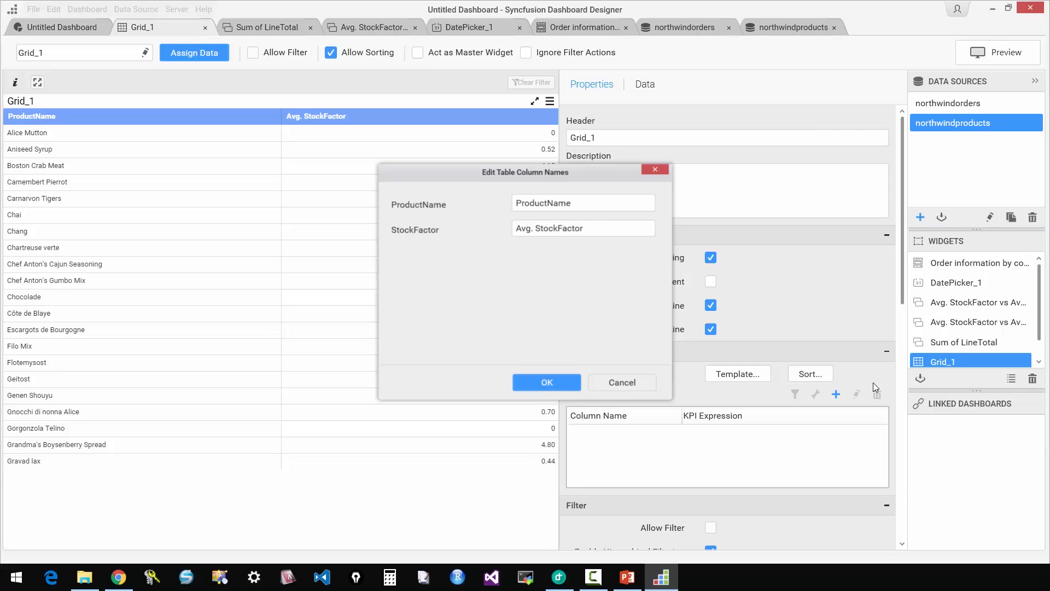
click(615, 383)
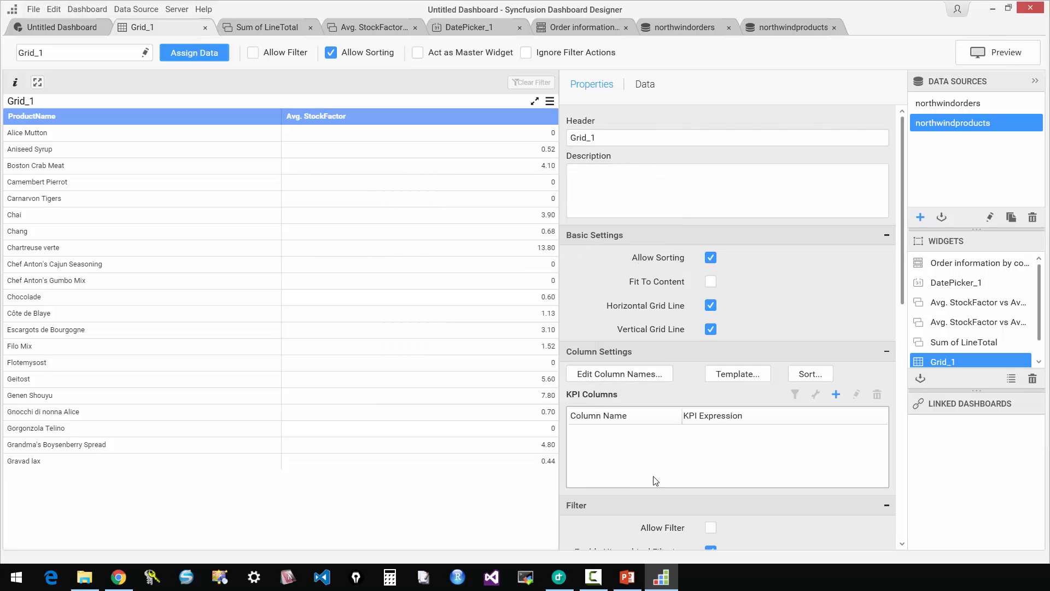
click(834, 394)
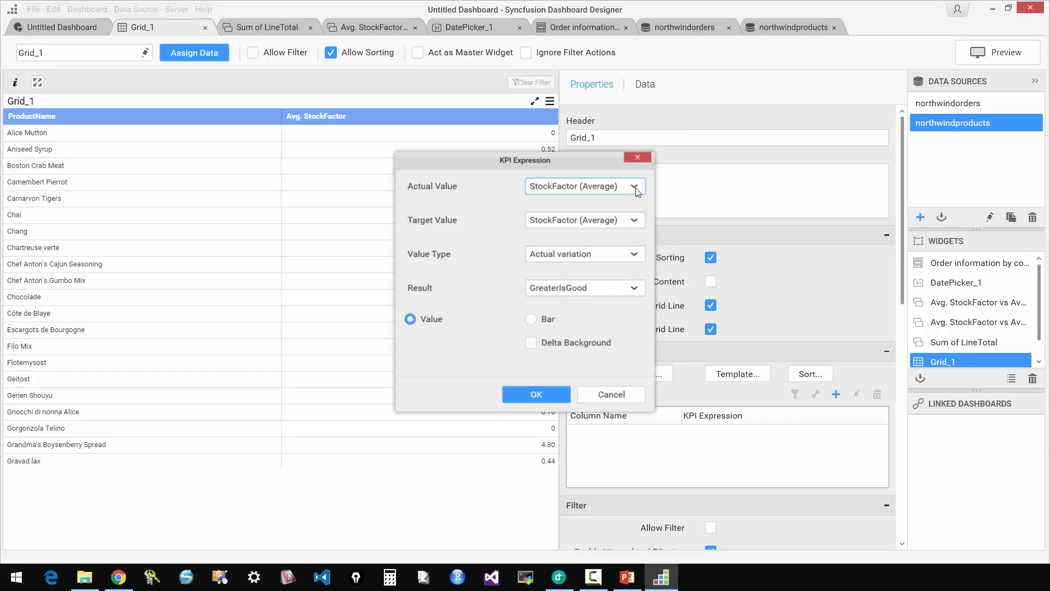
click(636, 222)
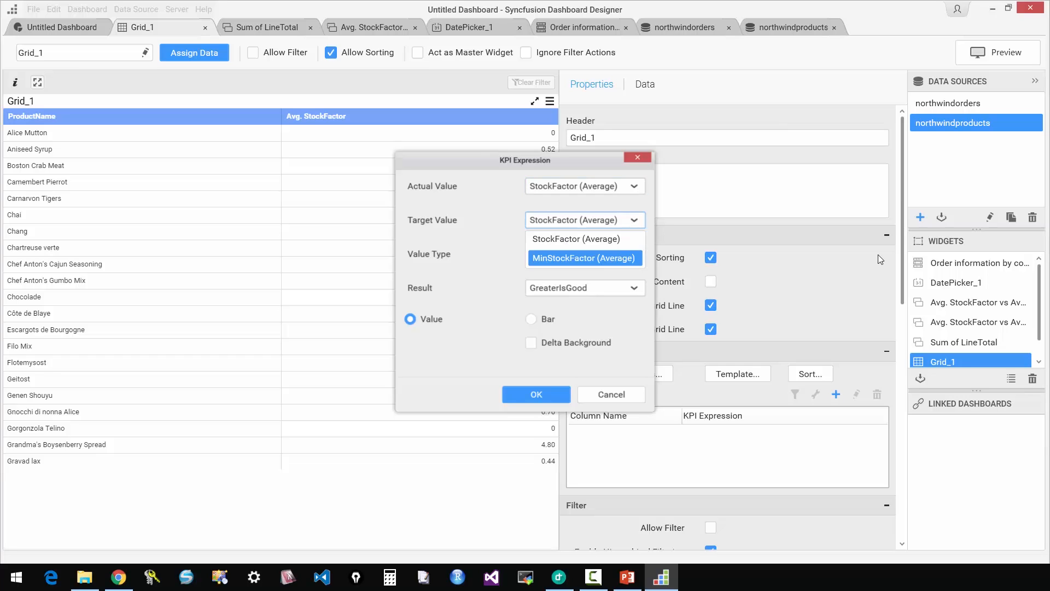
key(Return)
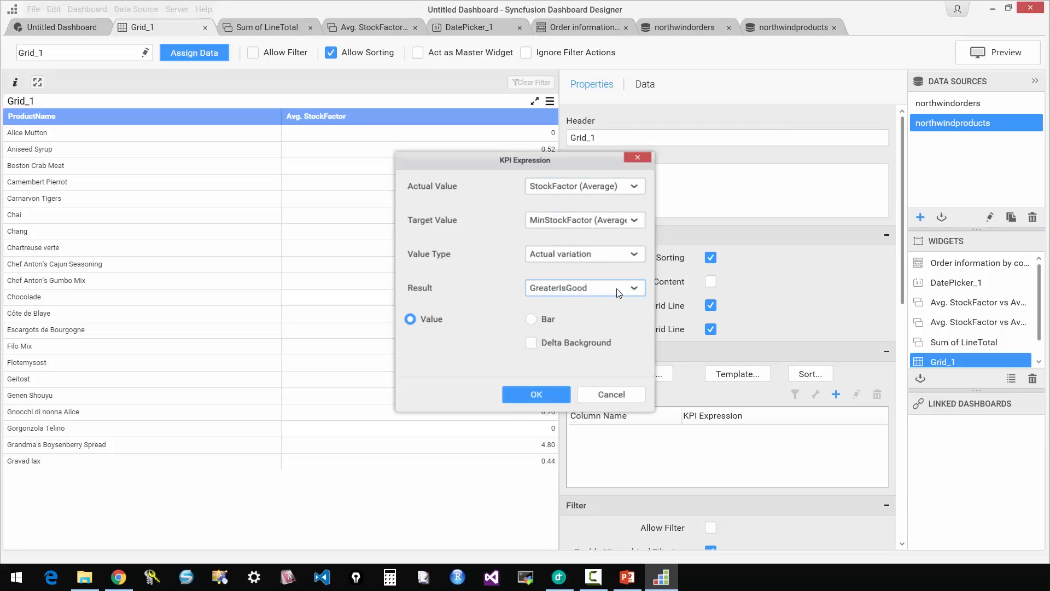
click(631, 255)
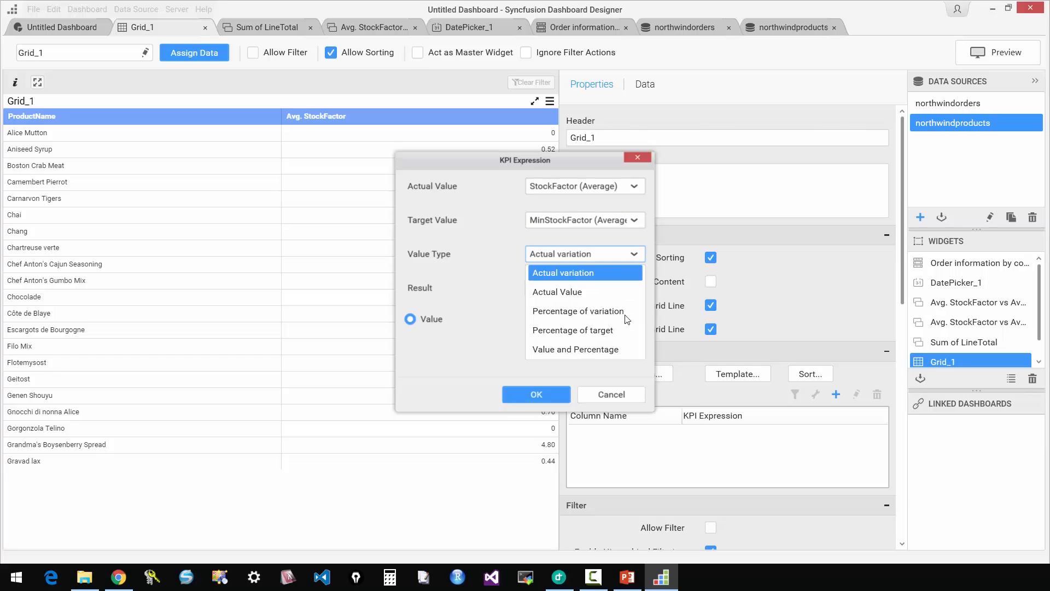
key(Down)
key(Down)
key(Down)
key(Return)
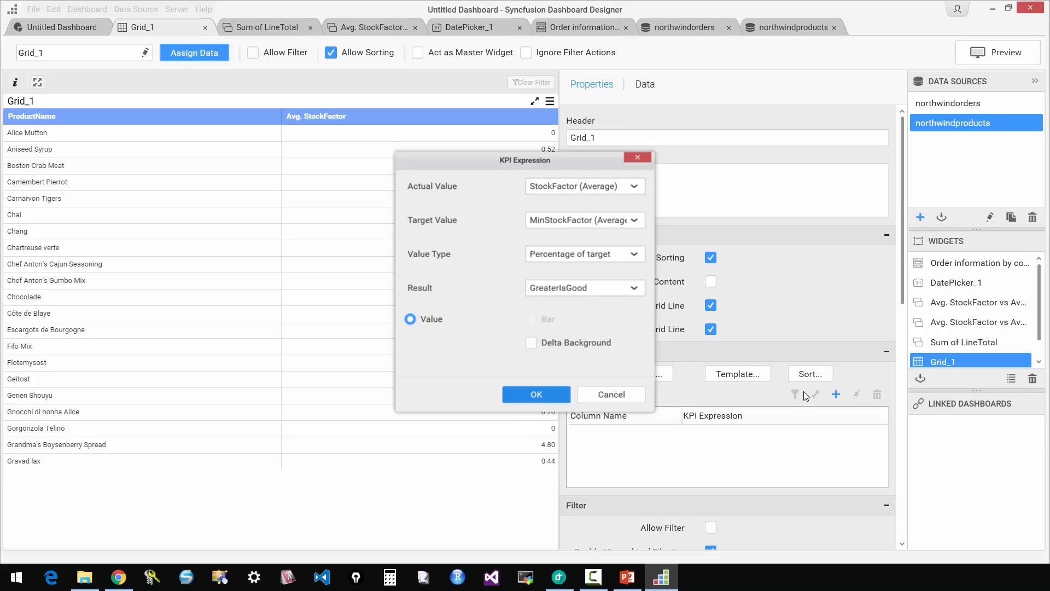
key(Return)
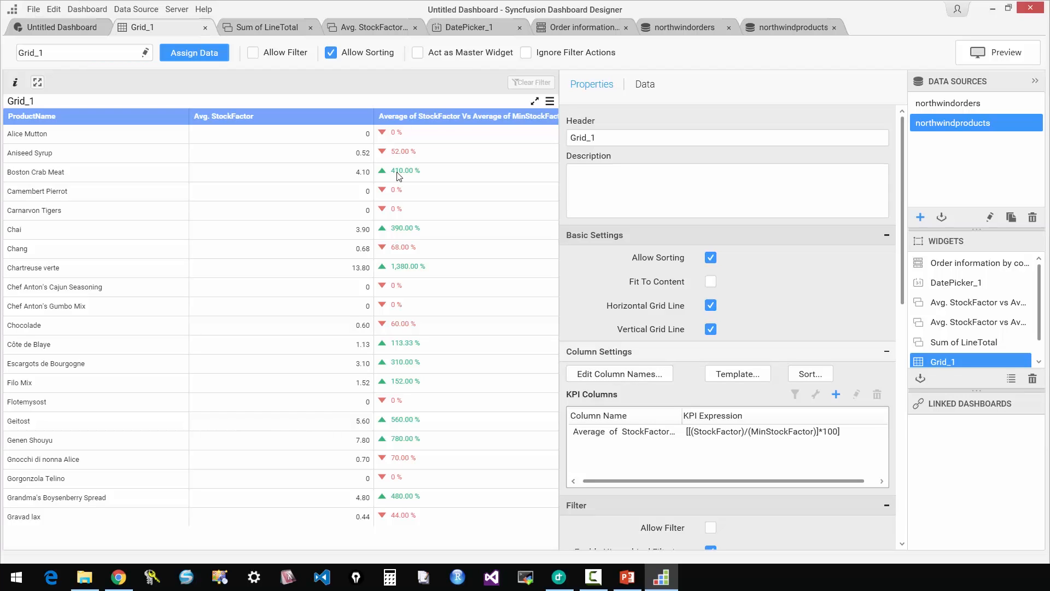
Return to the dashboard layout and shrink the product grid to two by two cells beside the country chart.
click(62, 29)
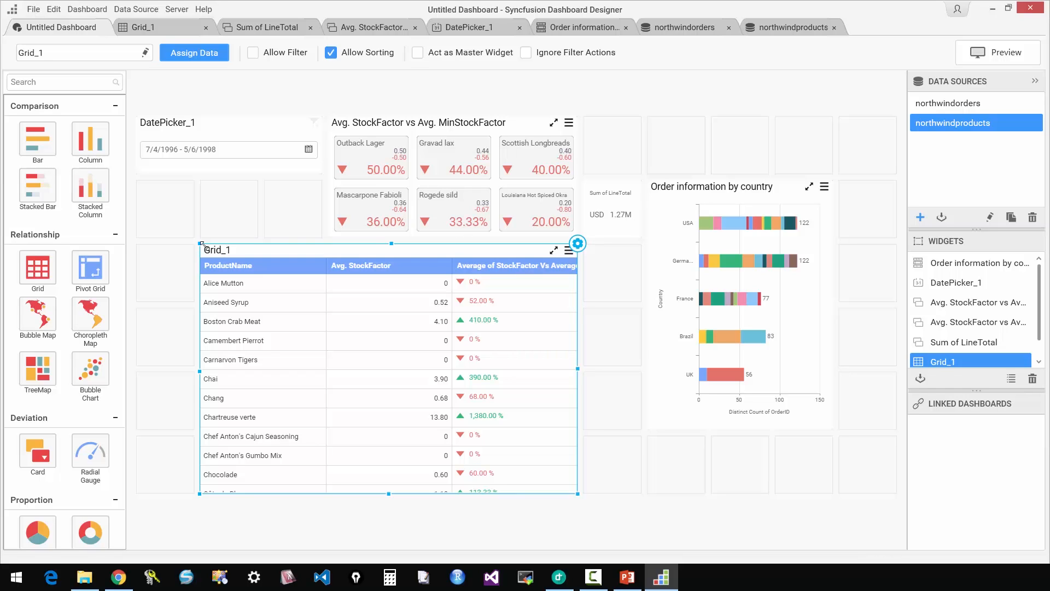
drag(201, 247, 580, 247)
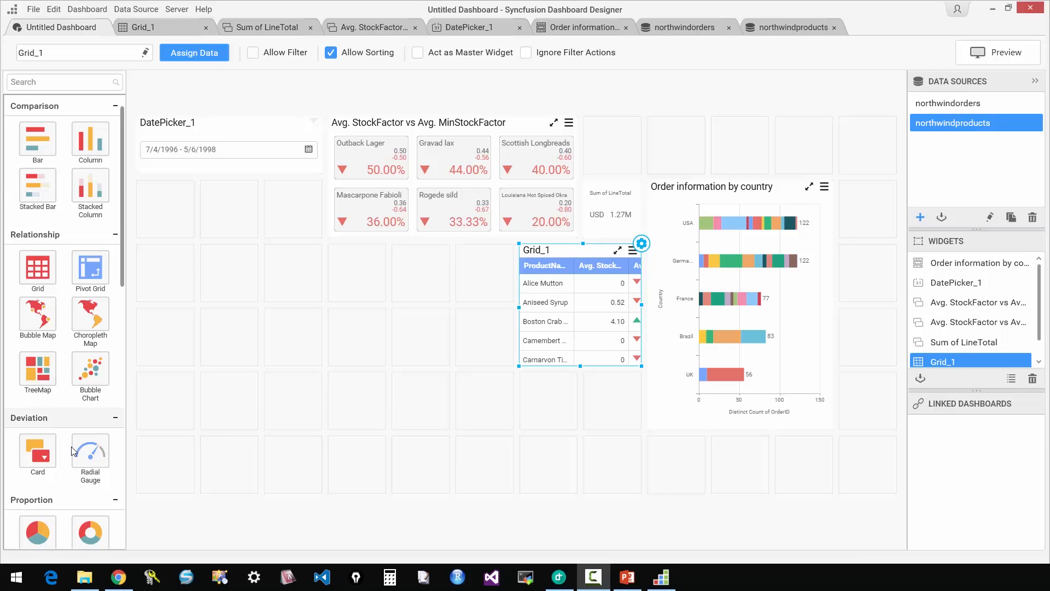
Add a Pivot Grid widget spanning five by three cells beside the product grid and open its configuration.
drag(90, 274, 209, 290)
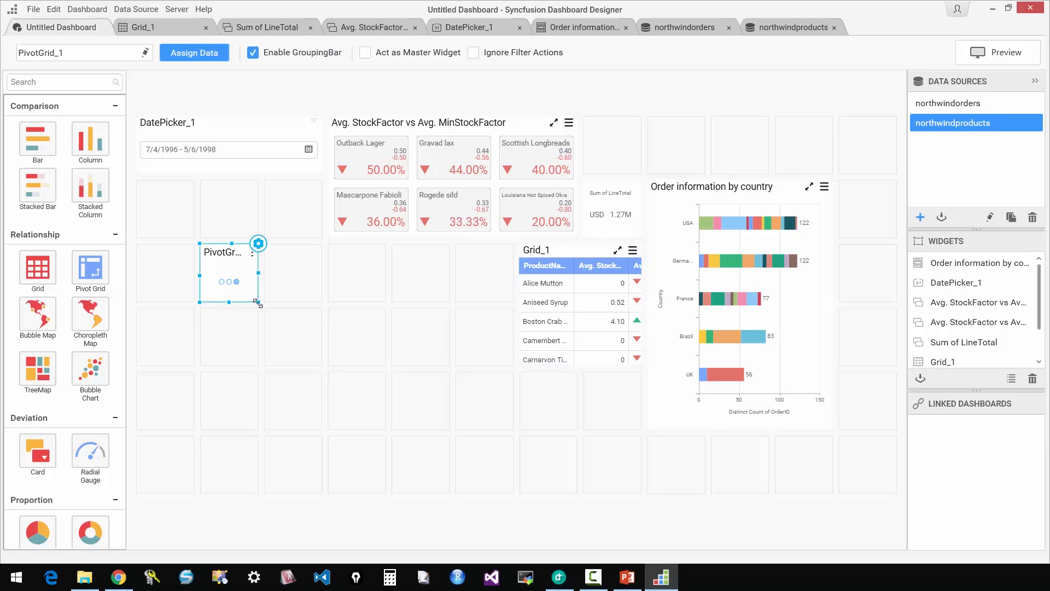
mouse_move(475, 404)
mouse_down()
mouse_move(502, 424)
mouse_move(766, 425)
mouse_move(493, 410)
mouse_up()
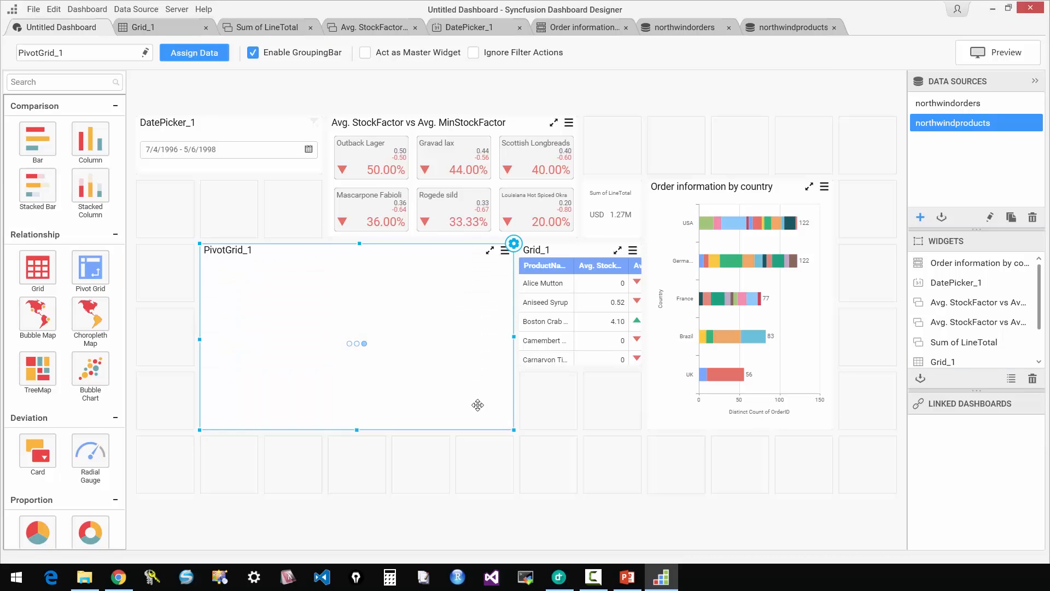
click(514, 242)
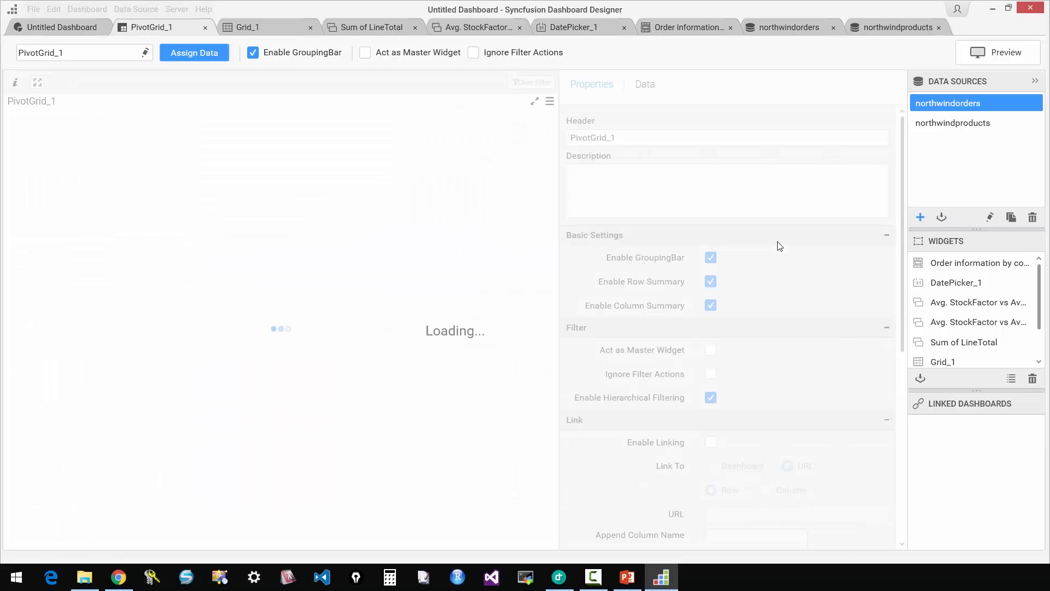
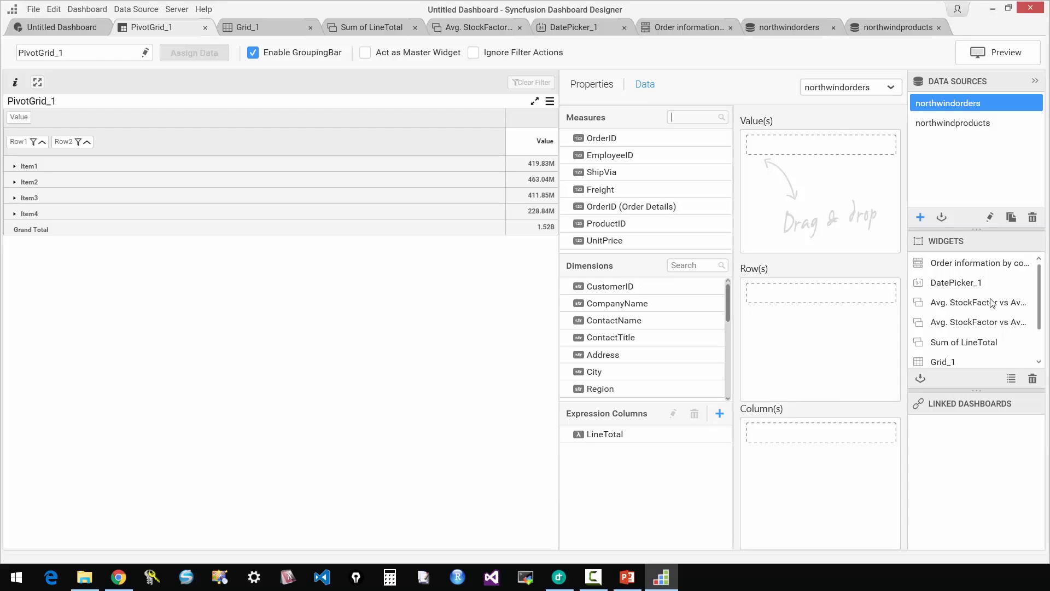
Add Country and City as the row fields of the pivot grid, with Country above City.
drag(728, 300, 725, 333)
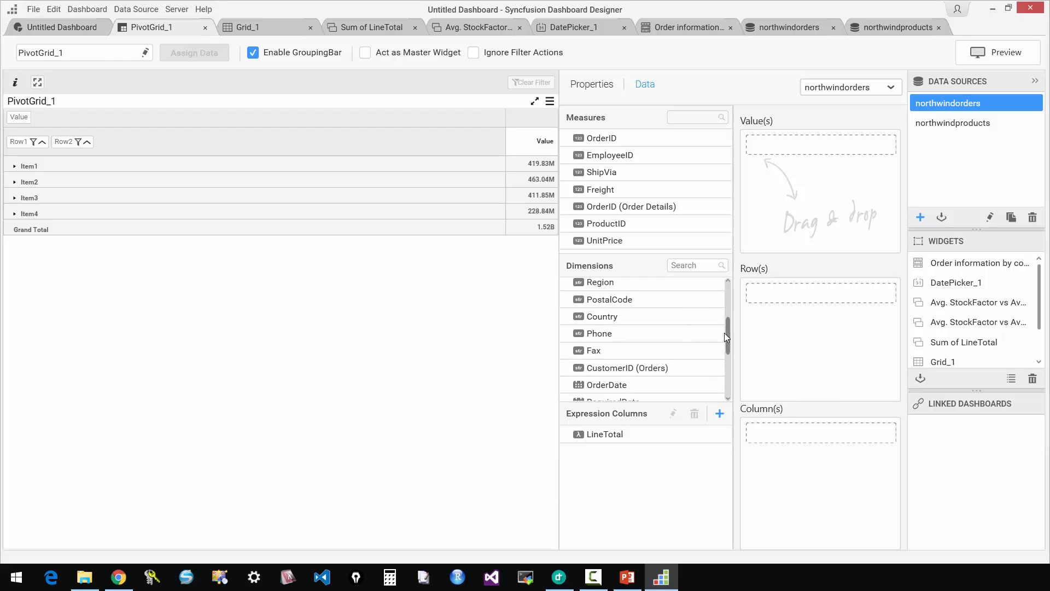
drag(627, 314, 748, 304)
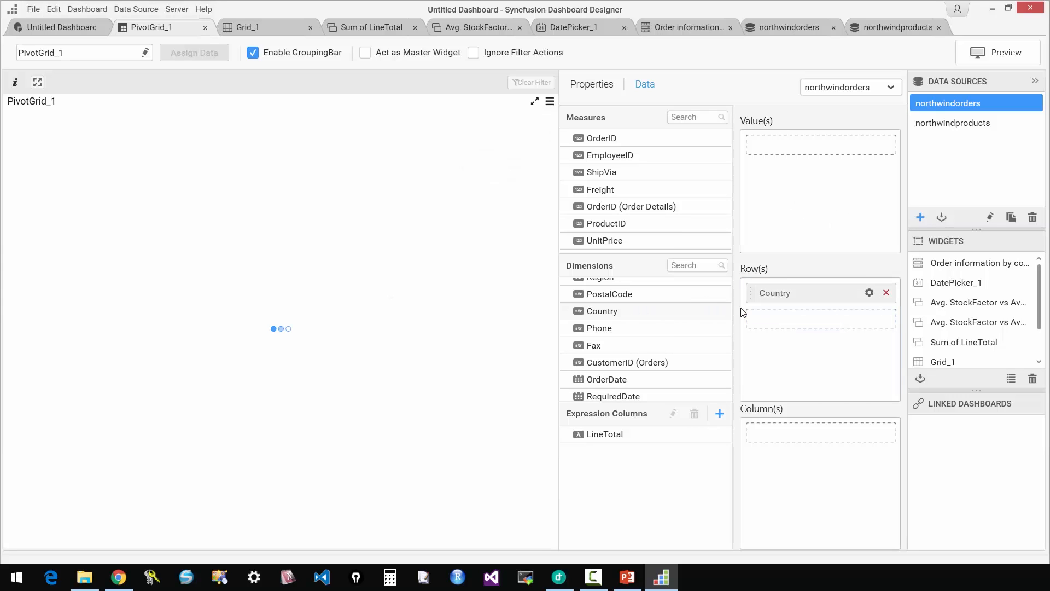
scroll(680, 338, up, 3)
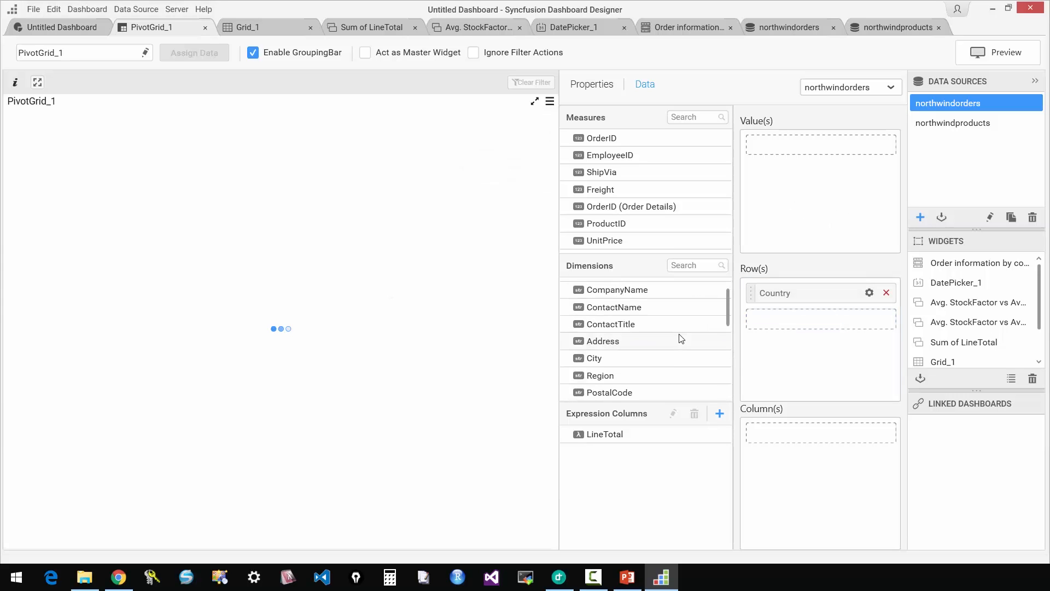
drag(629, 360, 812, 328)
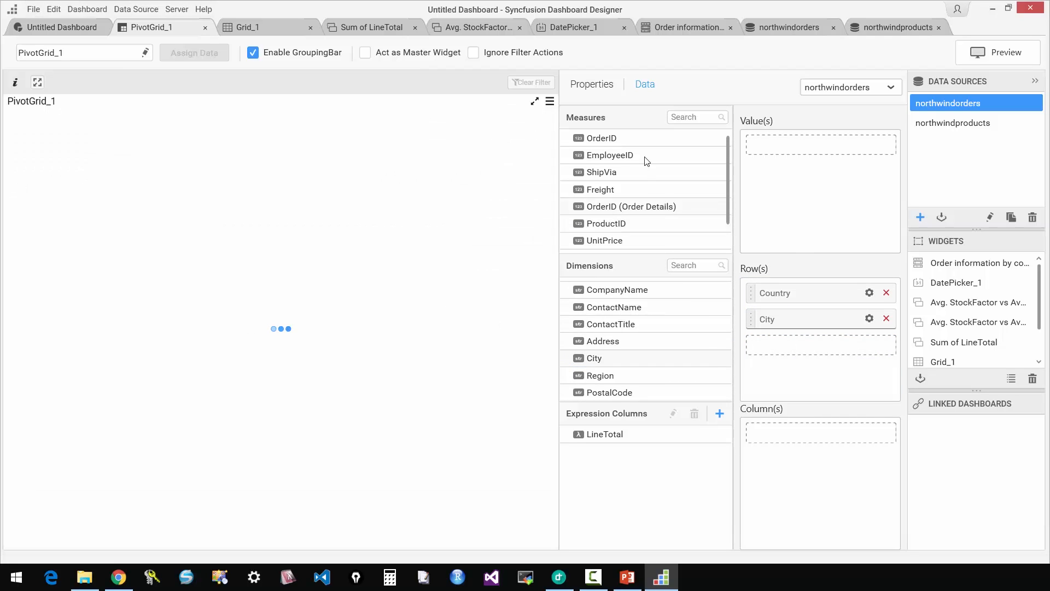
Add OrderID as the pivot grid's value, summarised by Distinct Count.
drag(624, 138, 801, 142)
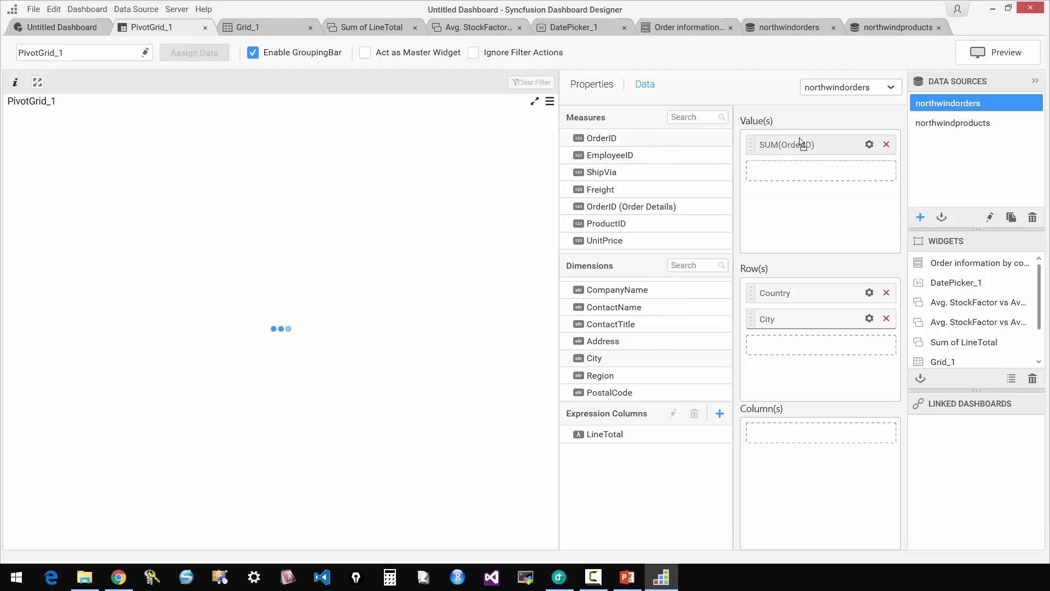
click(869, 144)
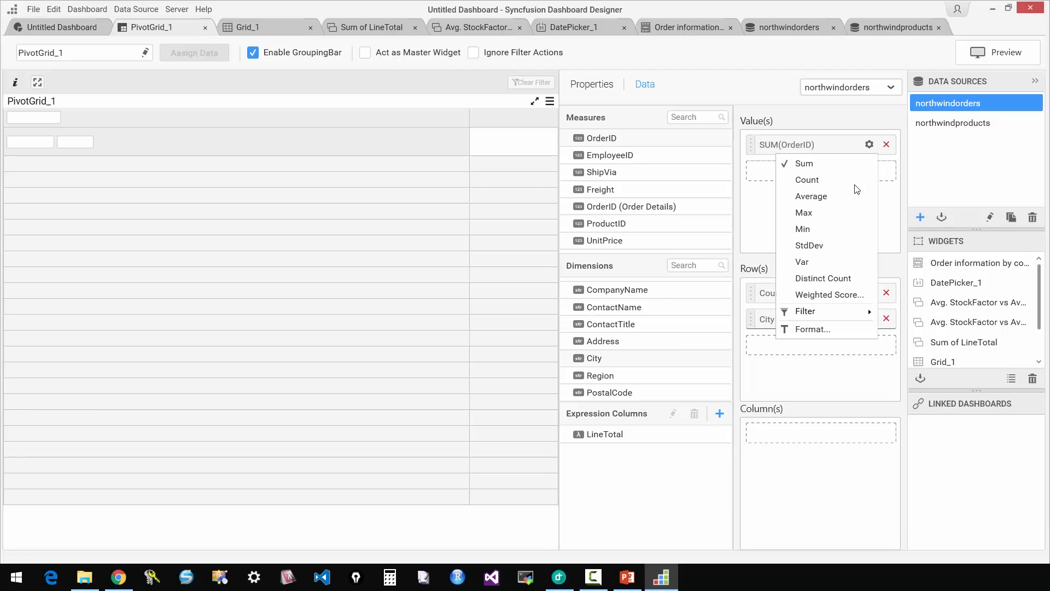
click(837, 277)
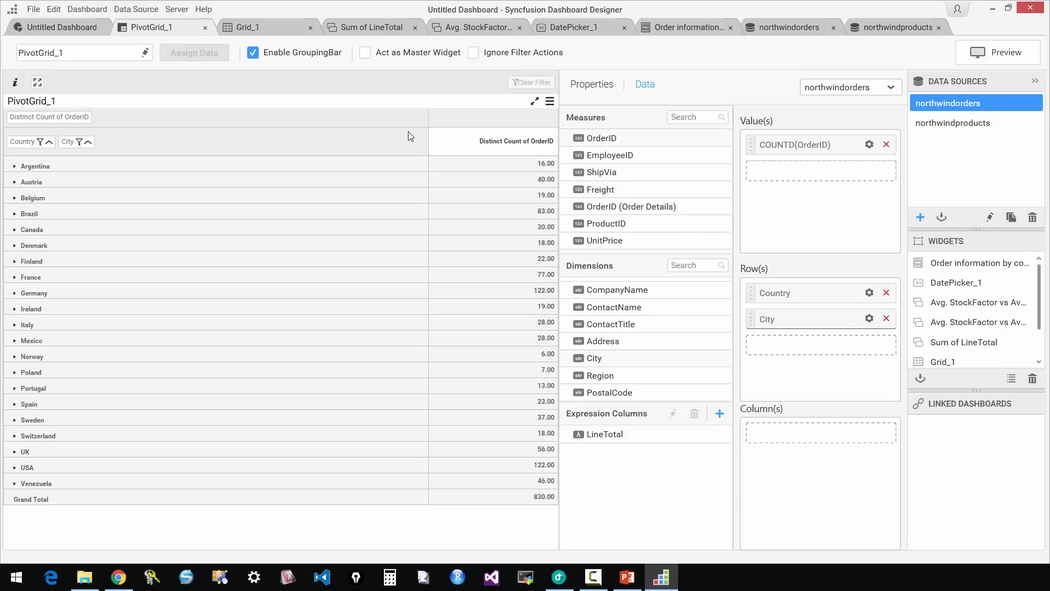
Preview the whole dashboard in the browser, expand Argentina, Austria and Belgium in the pivot grid, and close the preview.
click(77, 29)
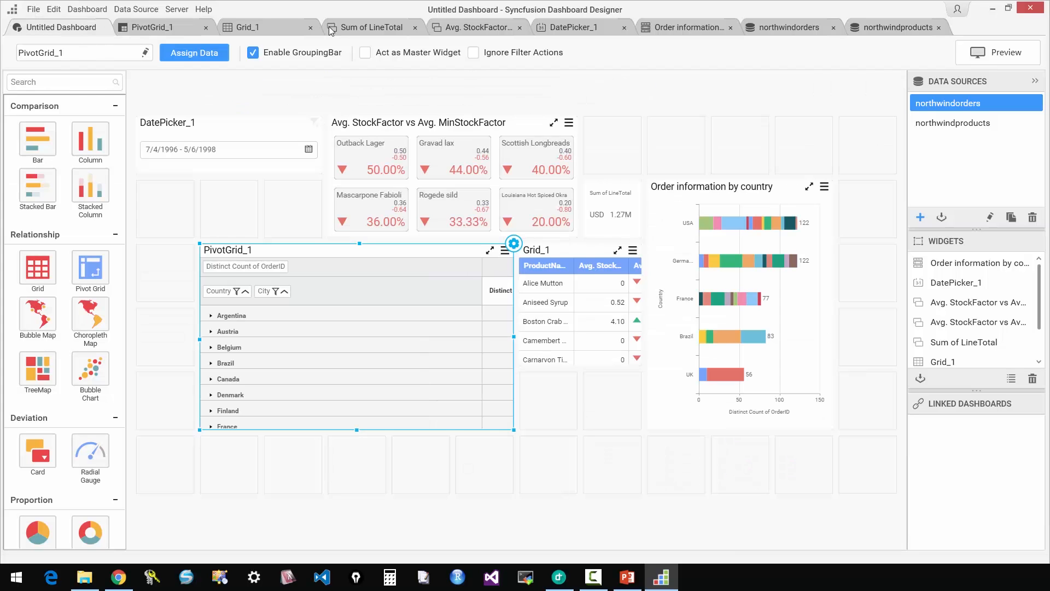
click(979, 59)
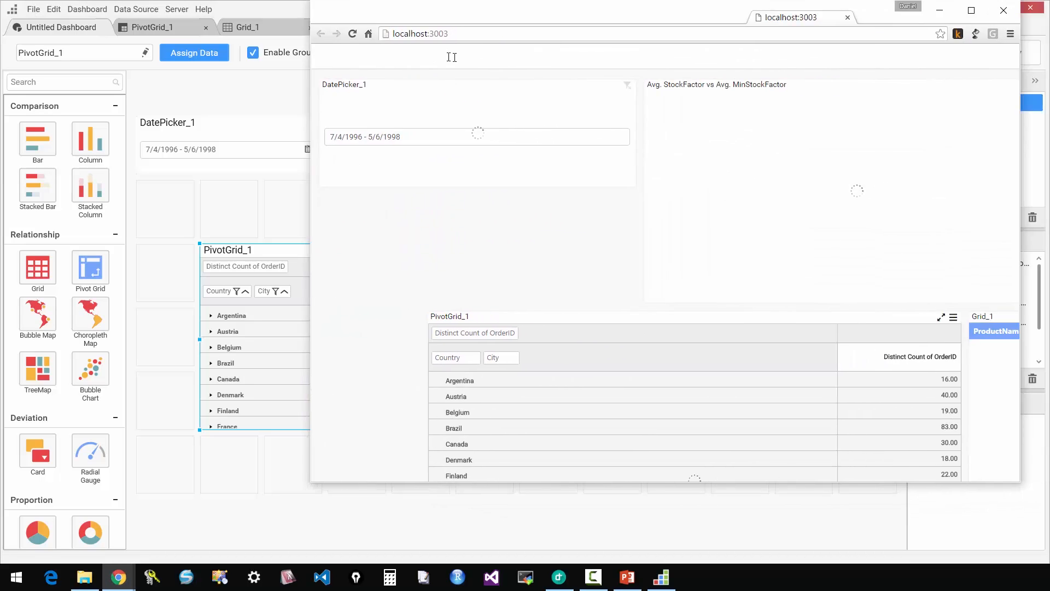
drag(452, 57, 443, 56)
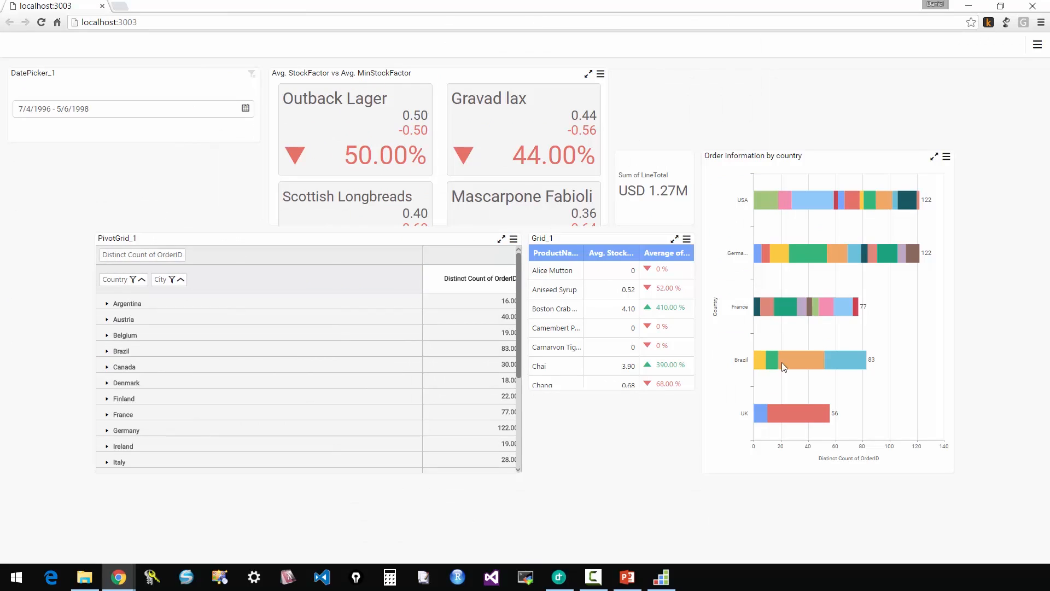
scroll(517, 363, down, 2)
scroll(183, 317, up, 3)
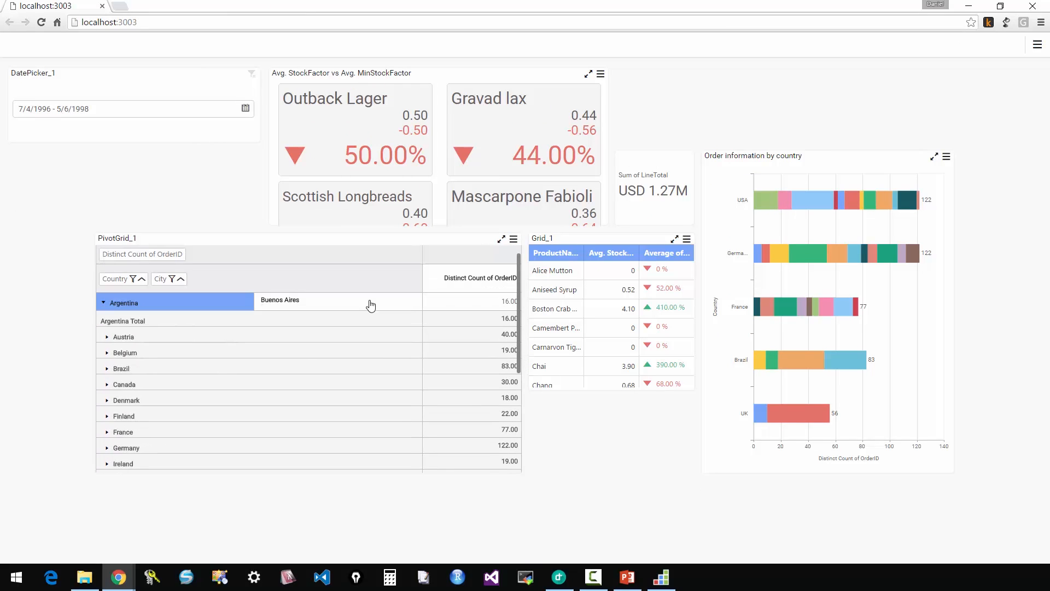
click(109, 339)
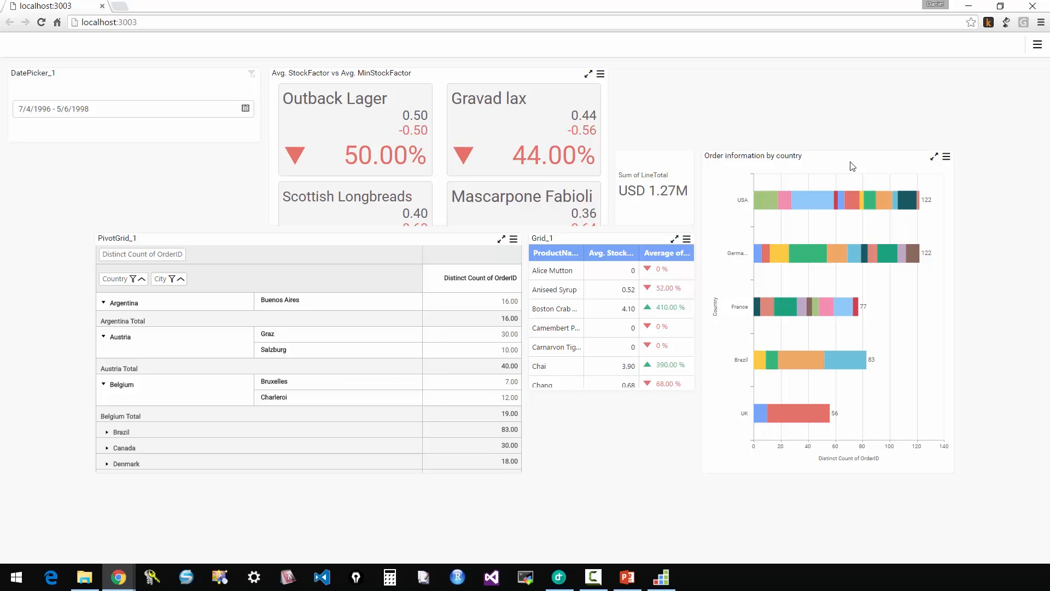
click(1033, 7)
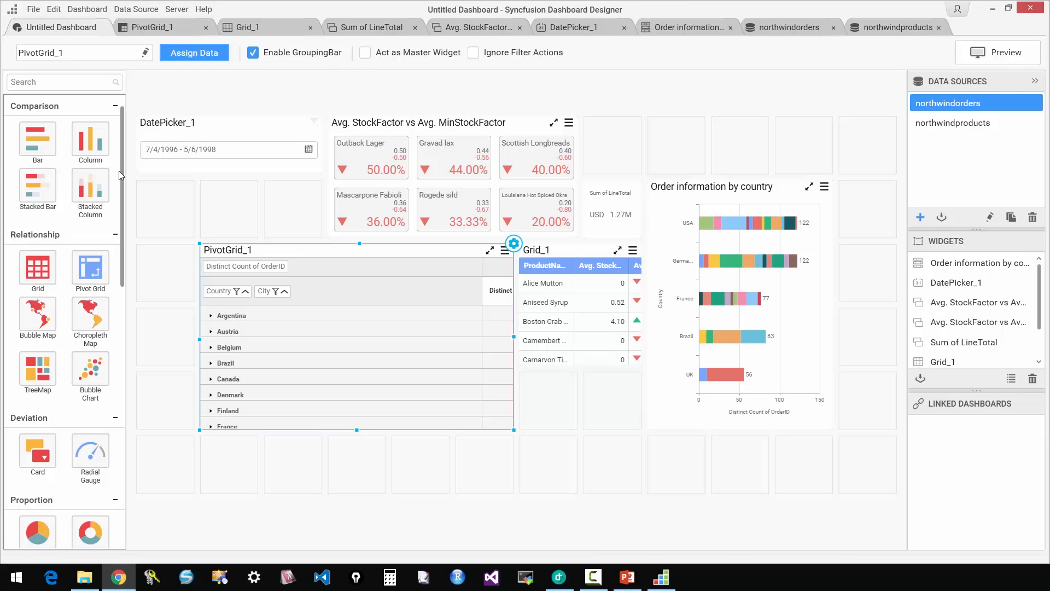
scroll(124, 175, down, 6)
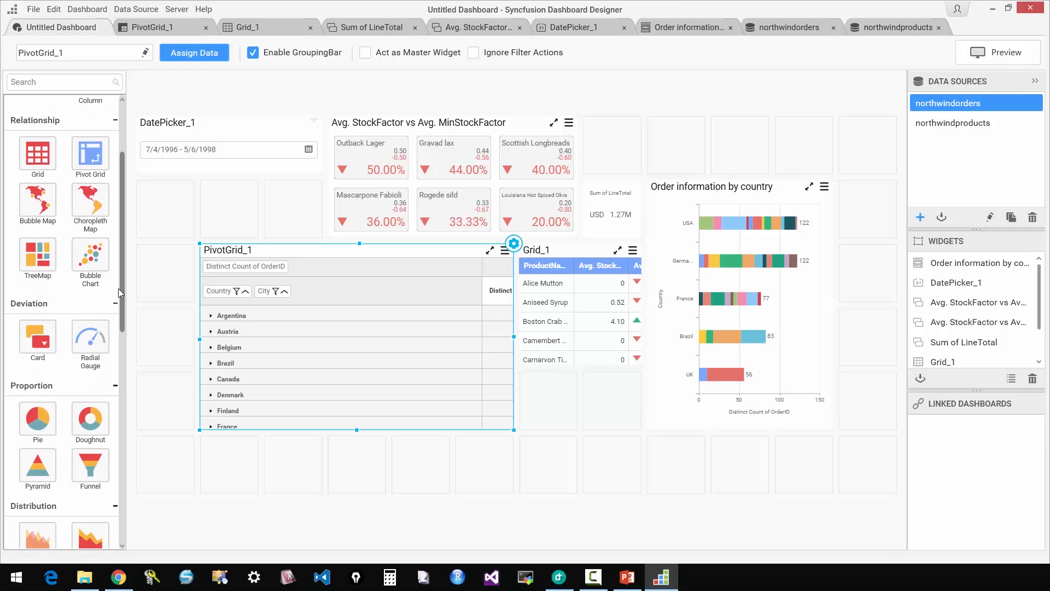
scroll(120, 349, down, 3)
scroll(117, 379, down, 5)
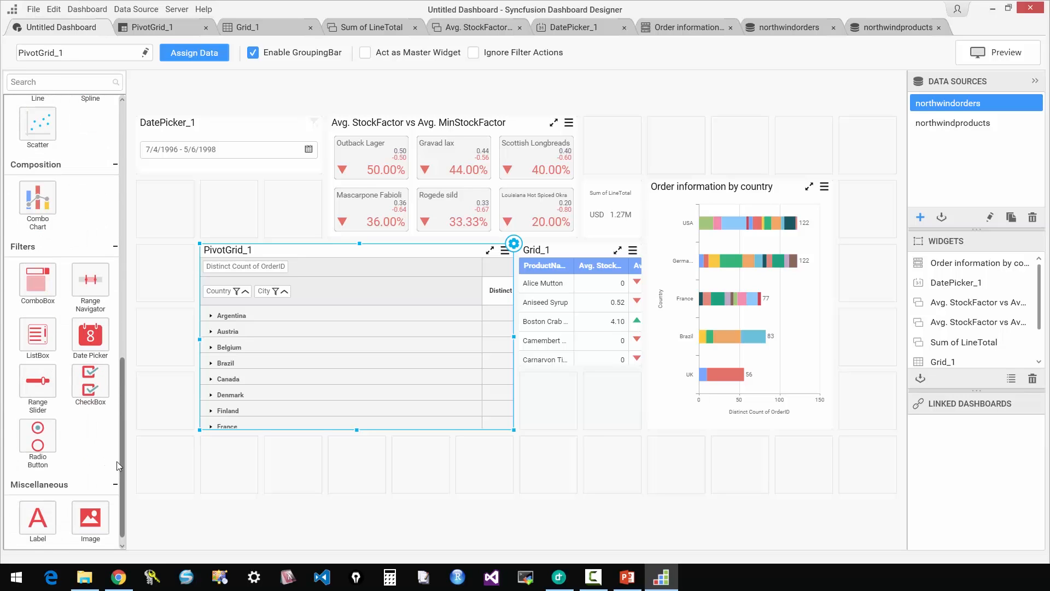
scroll(118, 398, up, 14)
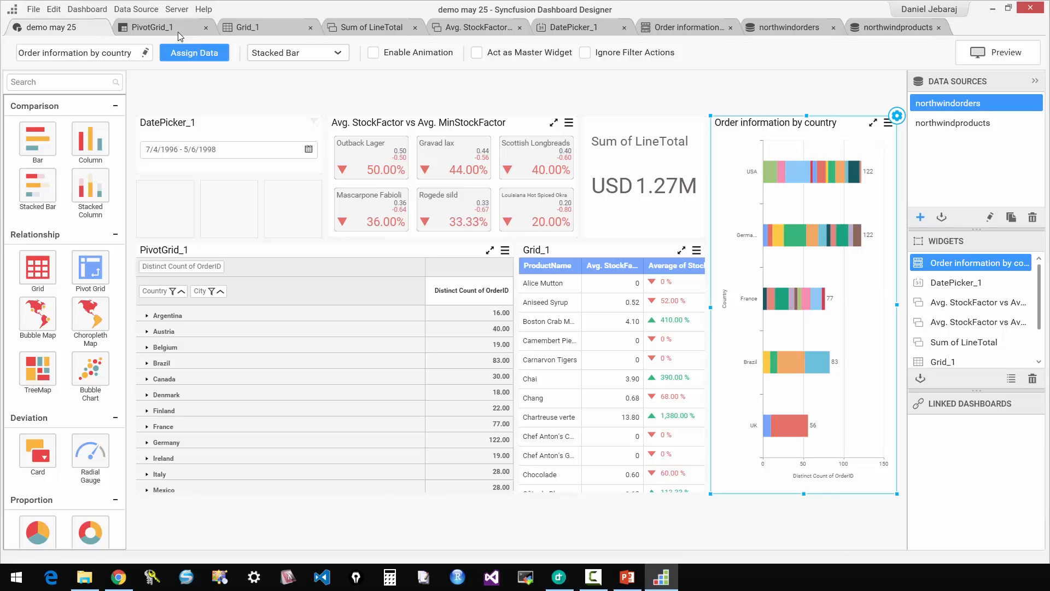
Save the changes and publish the dashboard to the server as "demo may 25" in the Sample Dashboards category.
click(176, 10)
mouse_move(168, 12)
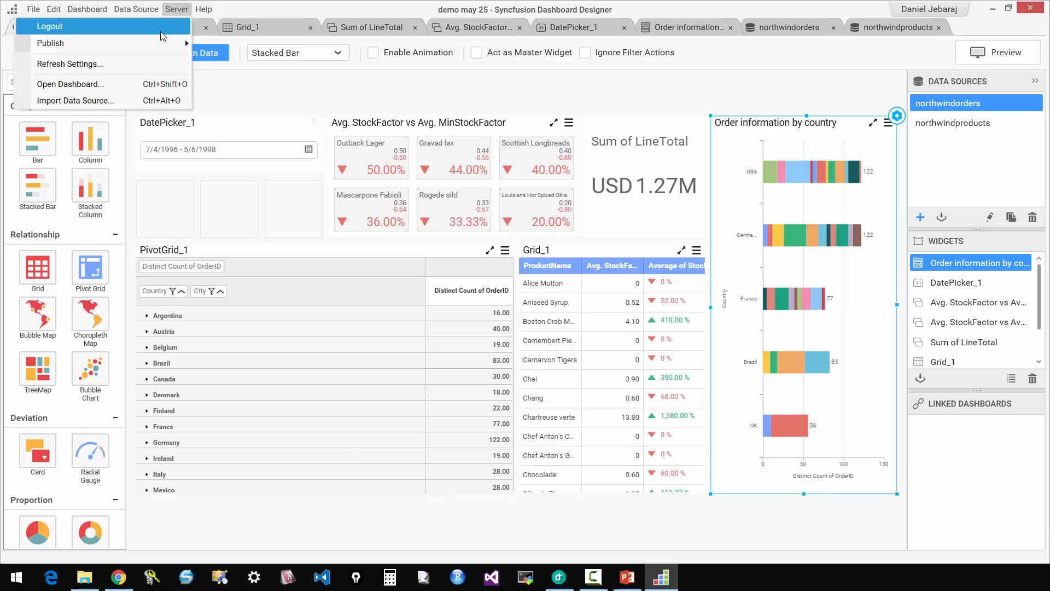
mouse_move(168, 43)
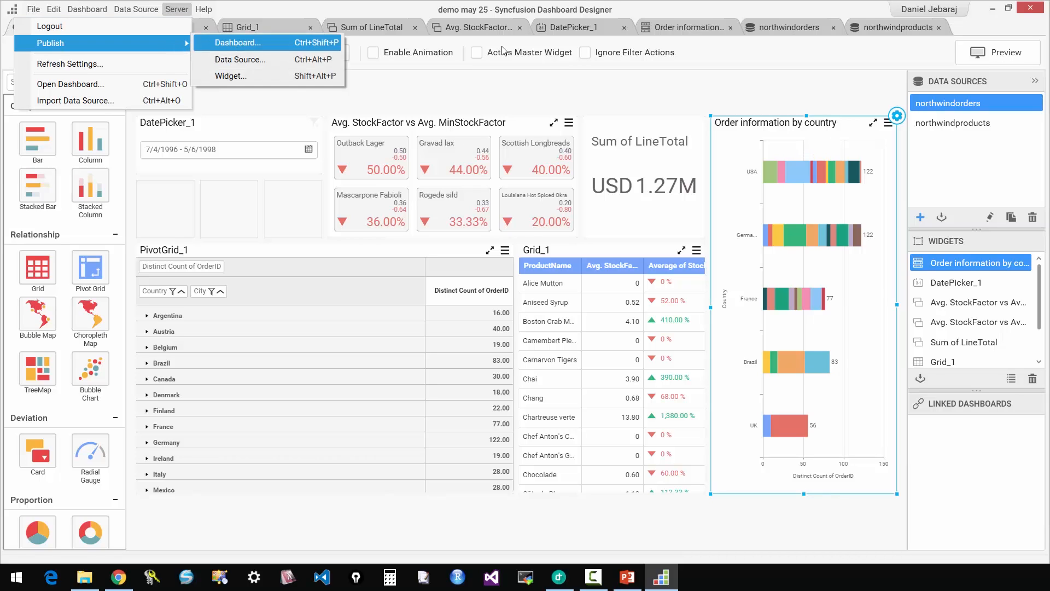
click(242, 46)
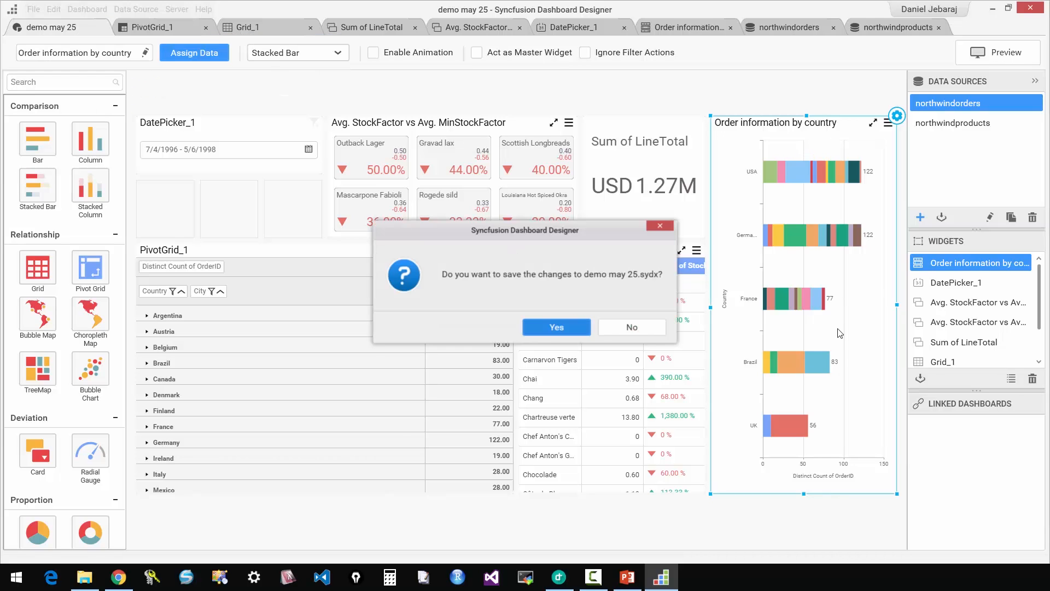
key(Return)
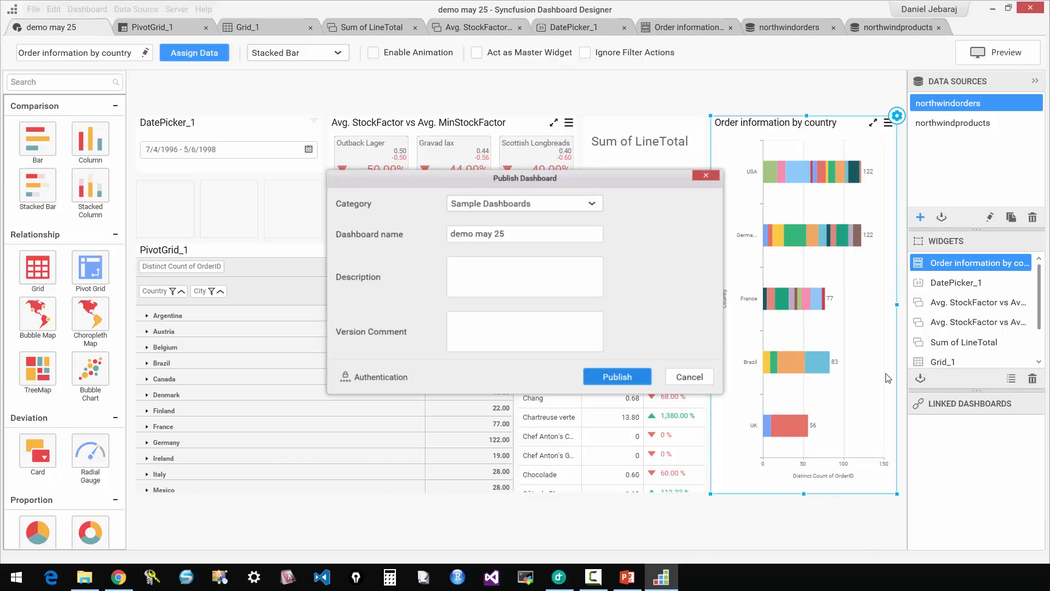
key(Return)
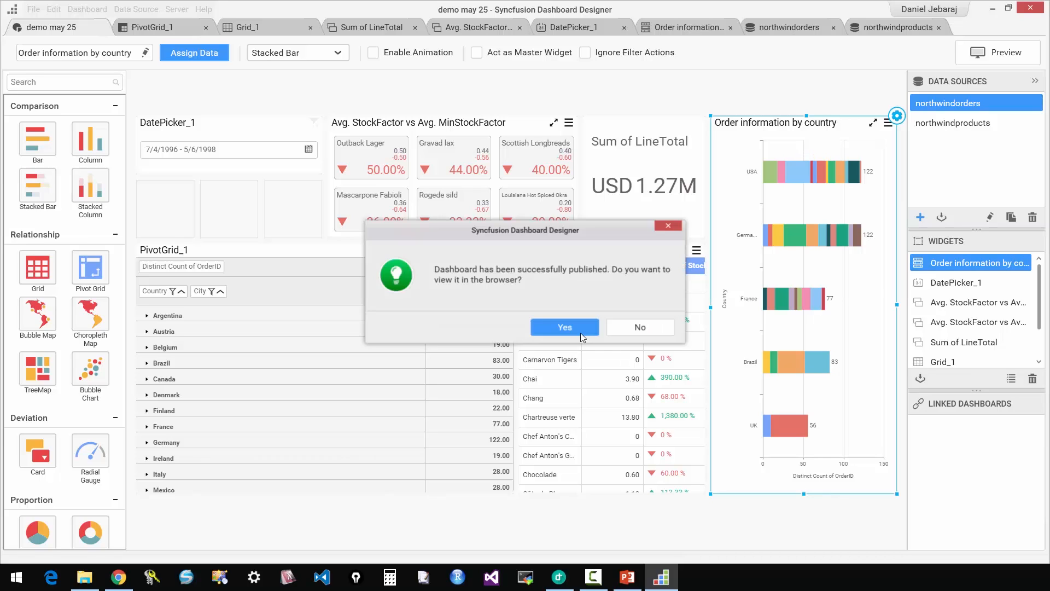
View the published dashboard in the browser with the window maximised.
click(580, 332)
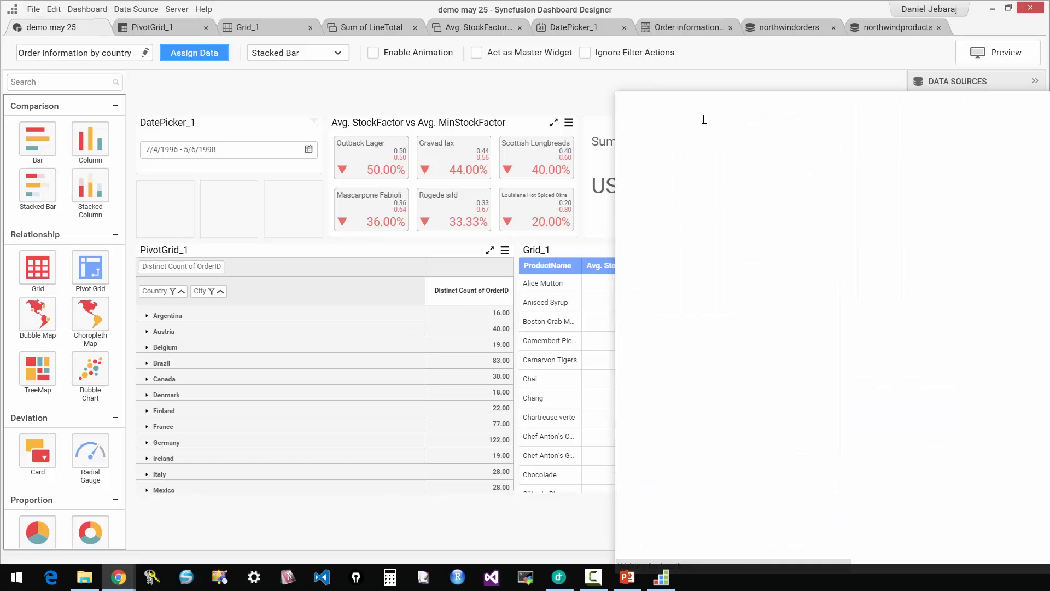
drag(781, 88, 170, 36)
double_click(427, 37)
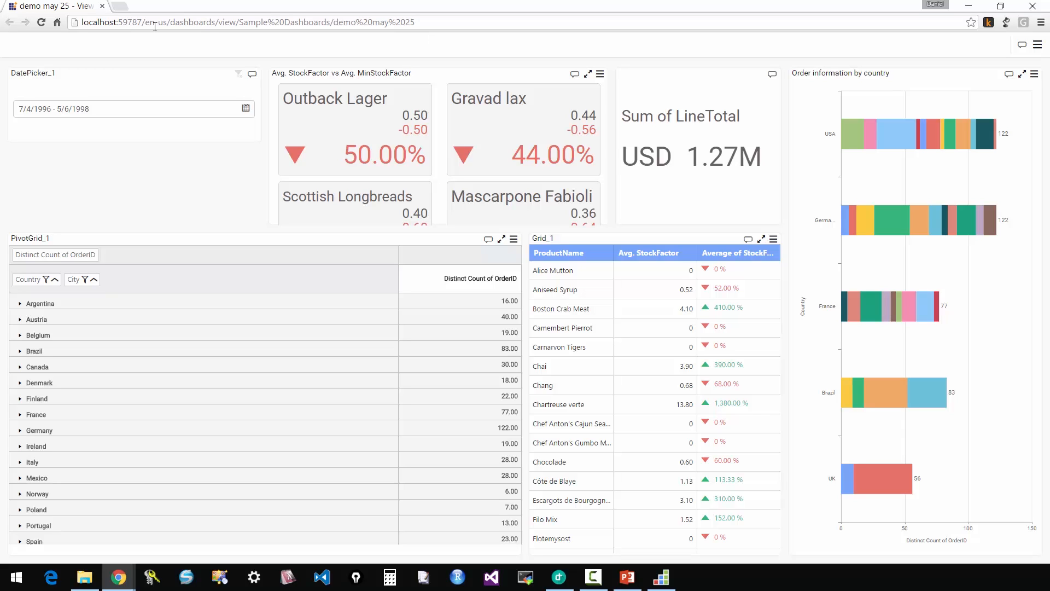
Go to the dashboard server's home page at localhost:59787.
drag(141, 22, 767, 42)
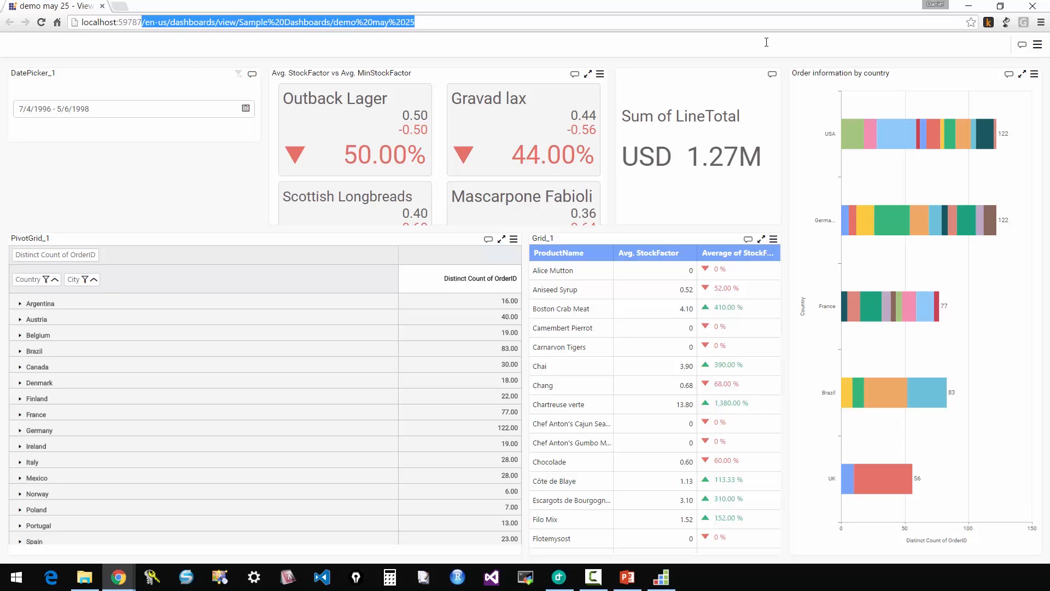
key(BackSpace)
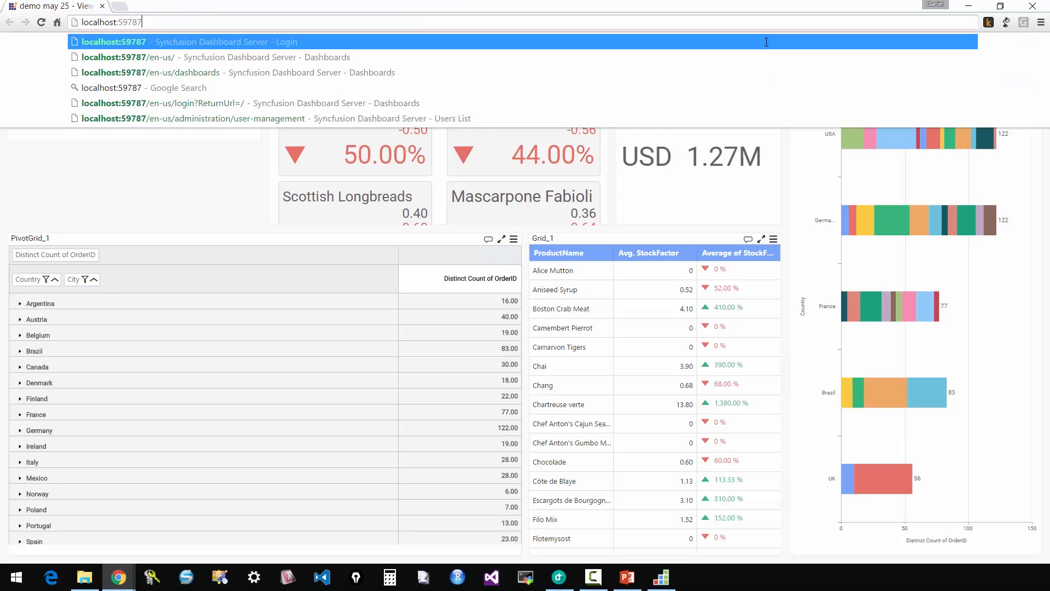
key(Return)
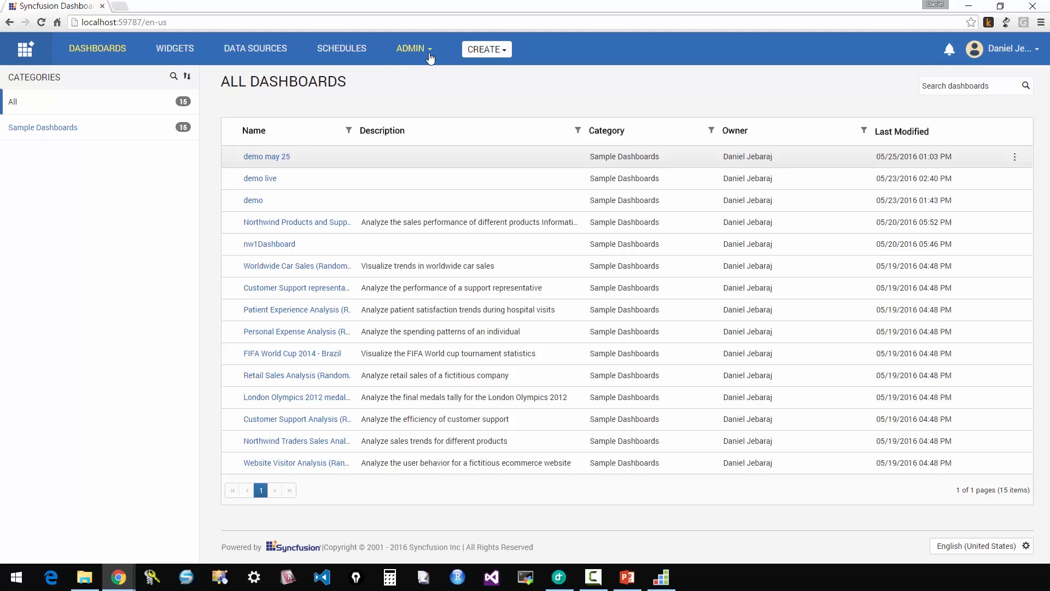
Start an enabled daily schedule named may25schedule for the demo may 25 dashboard and proceed to its recipients.
click(1015, 157)
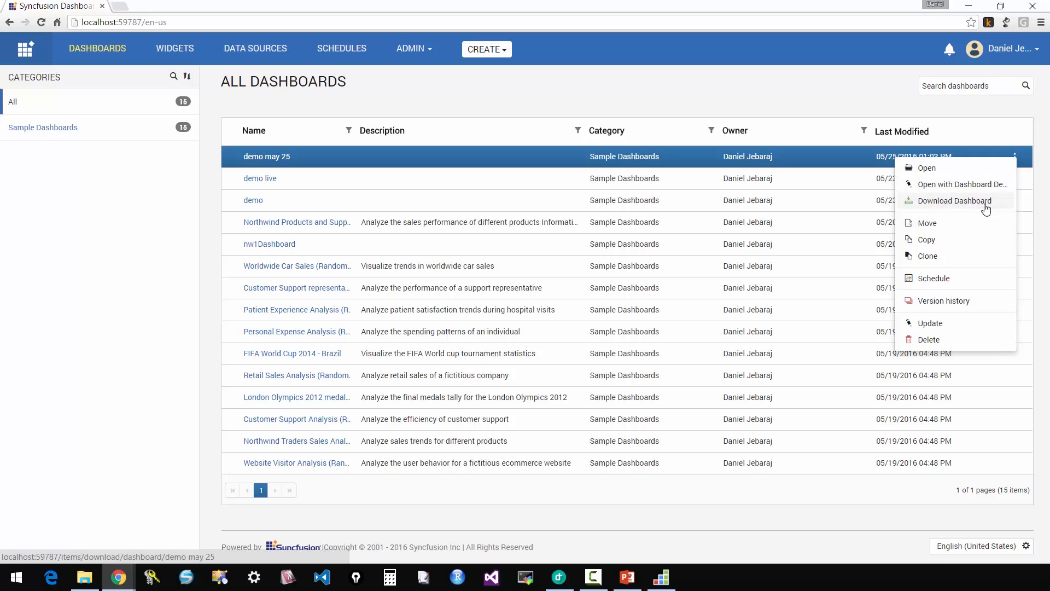
click(948, 285)
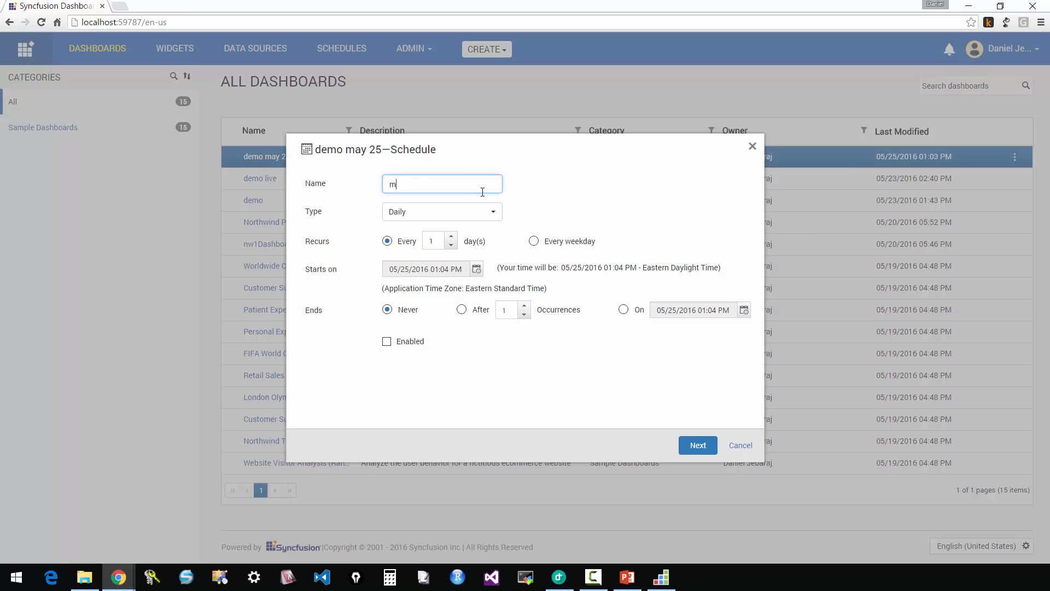
text(25schedule)
click(387, 342)
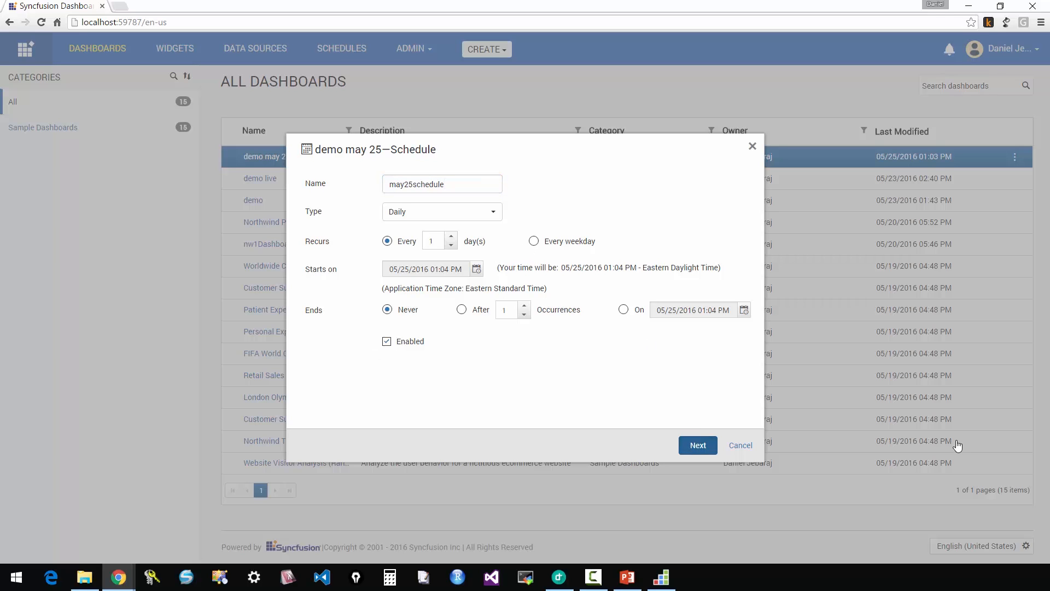
click(698, 445)
Create the schedule with the System Administrator group as recipient and open the server's list of schedules.
click(569, 192)
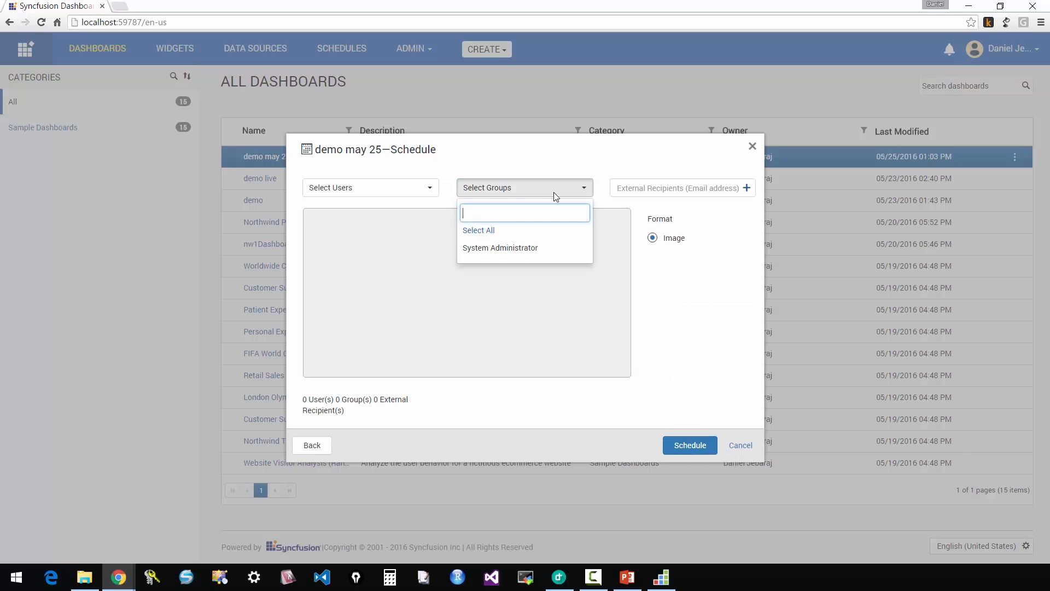
click(537, 249)
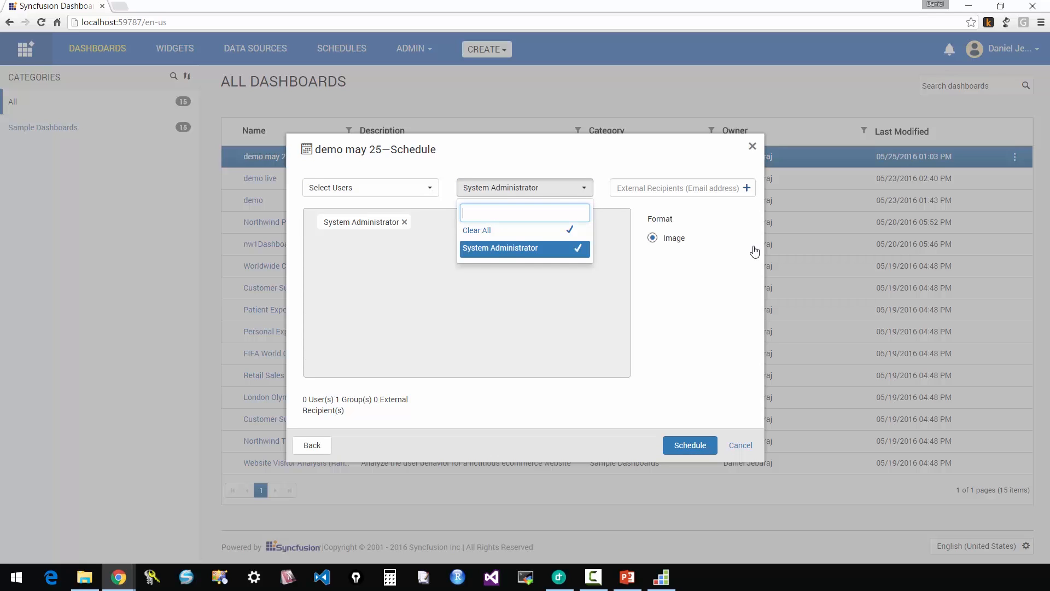
click(640, 310)
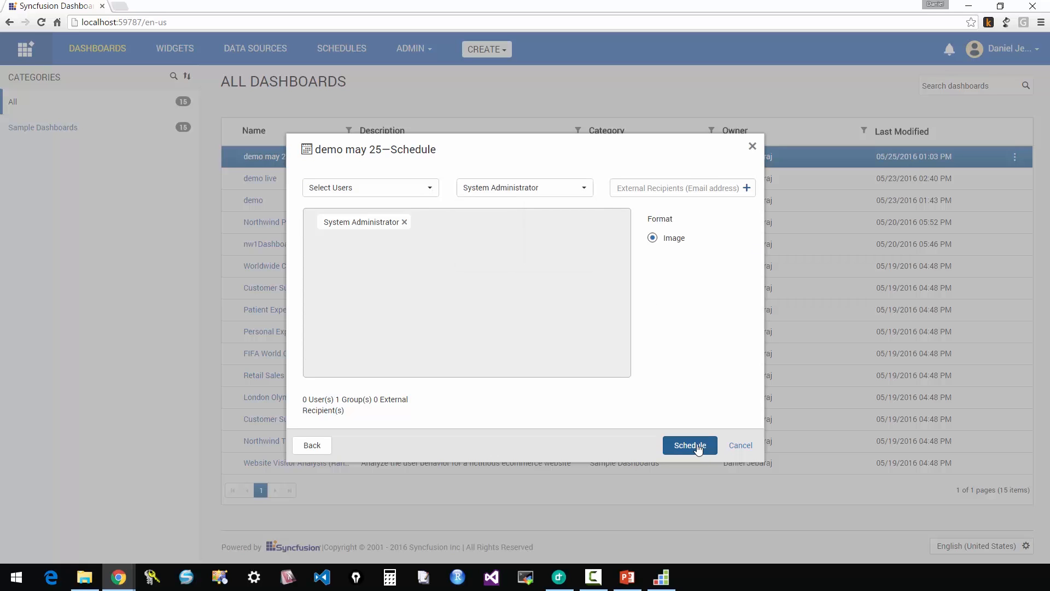
click(697, 445)
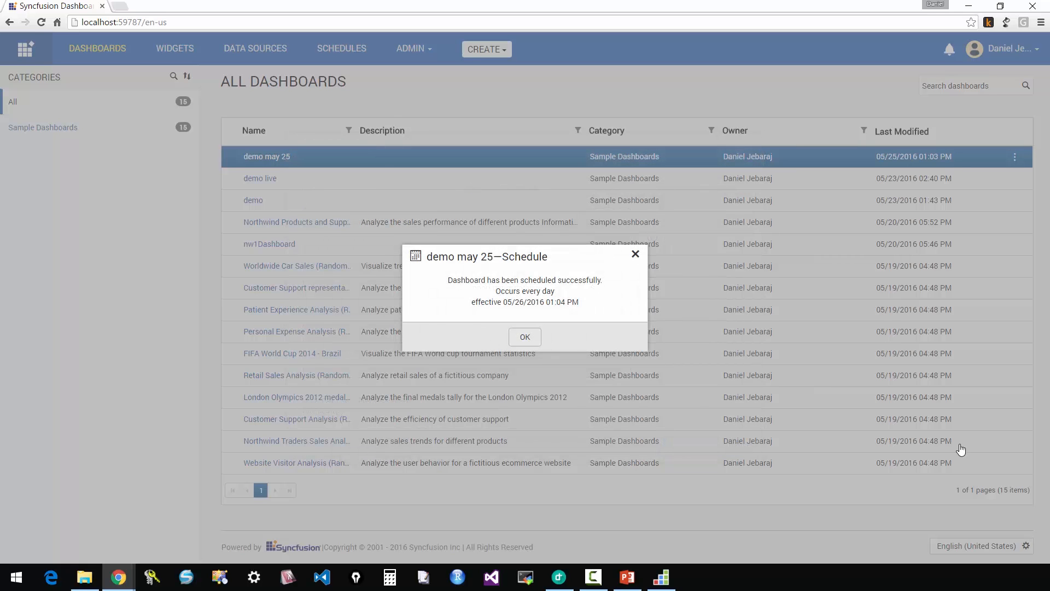
click(526, 332)
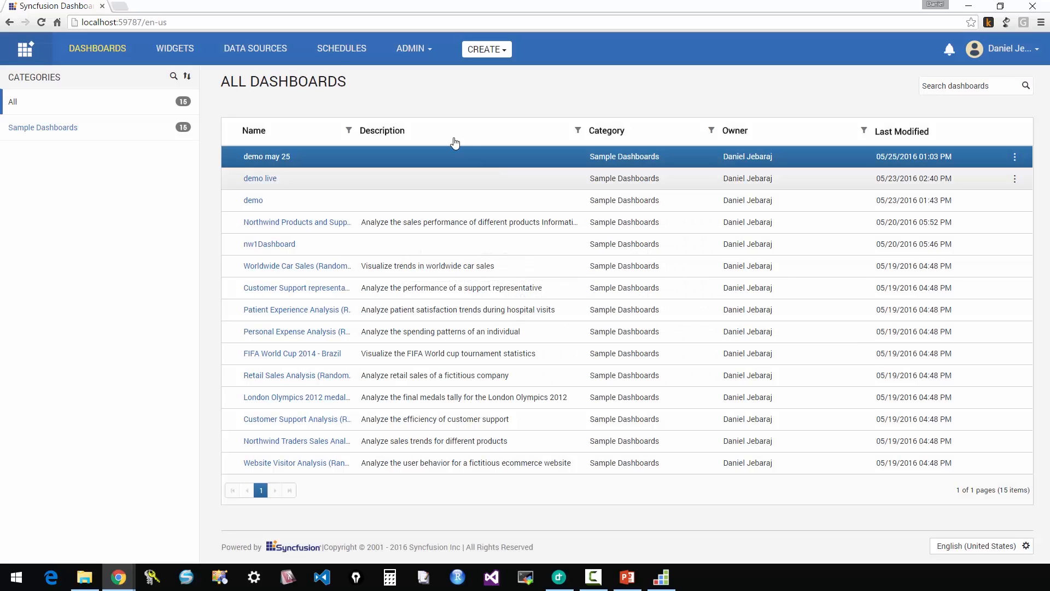
click(342, 52)
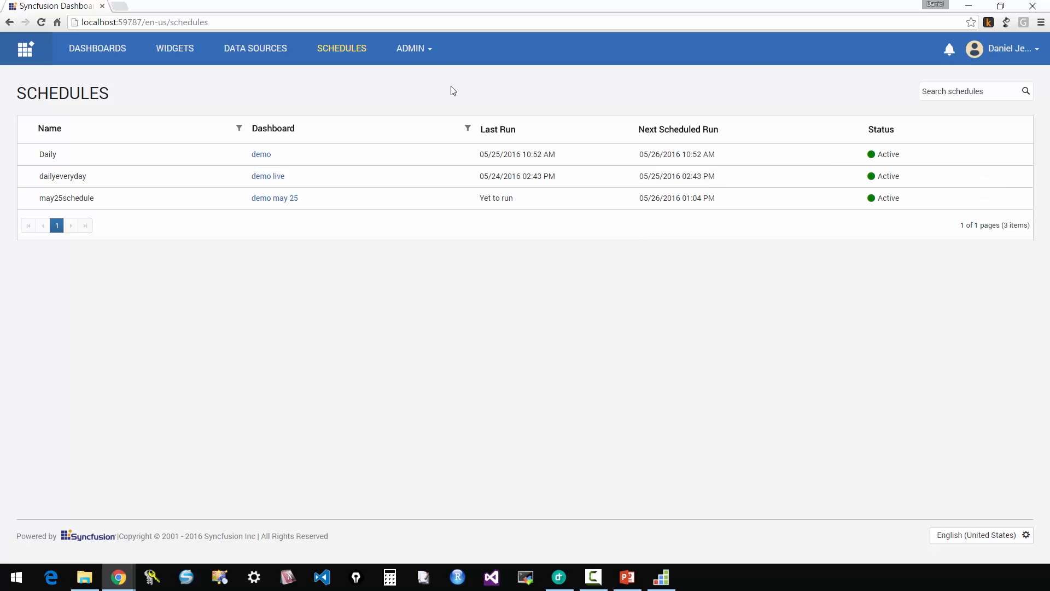
View the list of users in the dashboard server's user management.
click(427, 55)
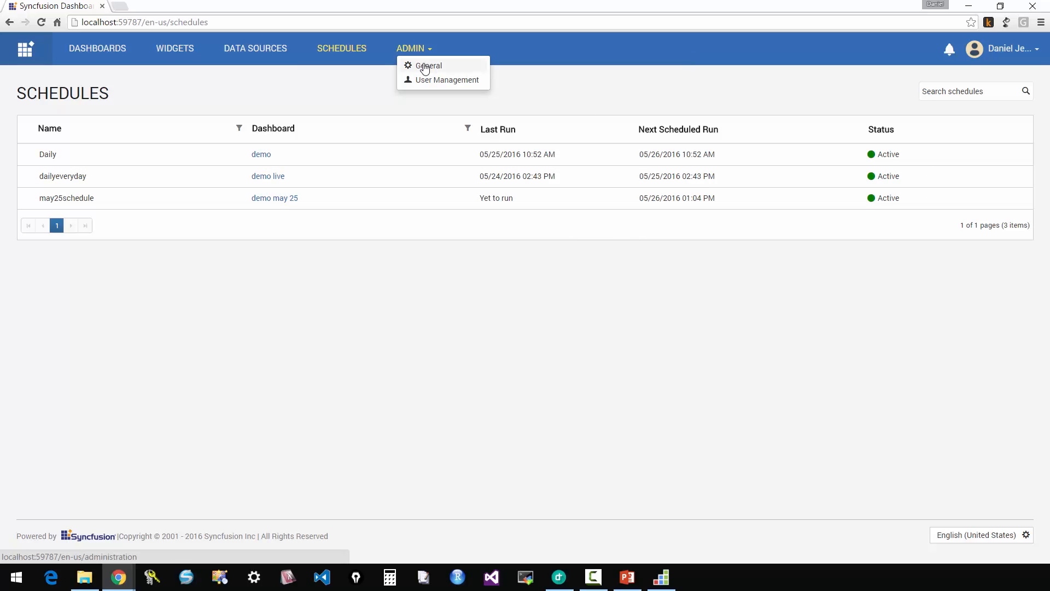
click(432, 80)
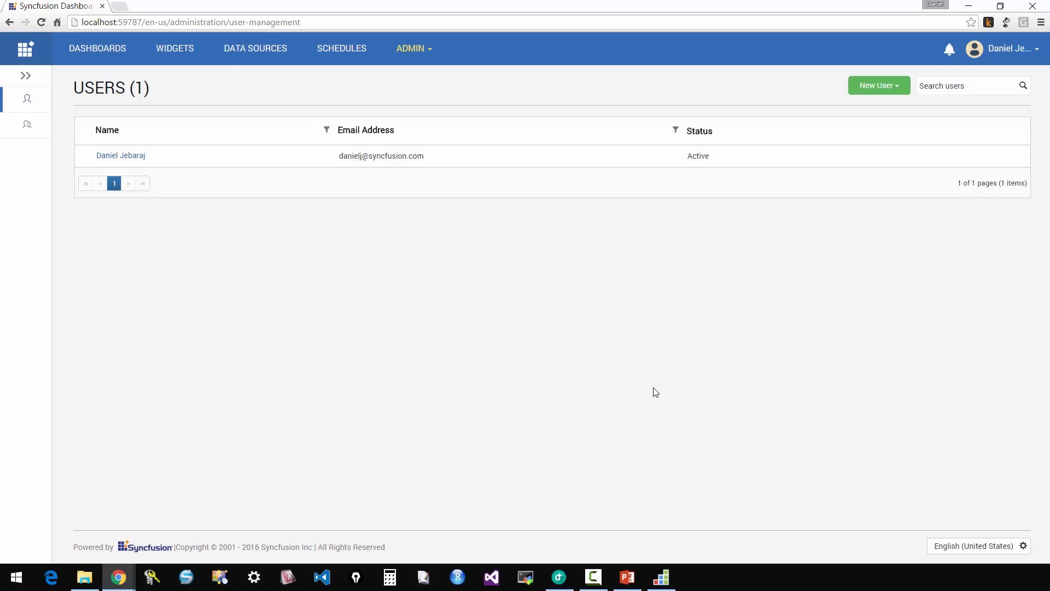
Go to the server's general administration settings and view the Active Directory settings.
click(432, 57)
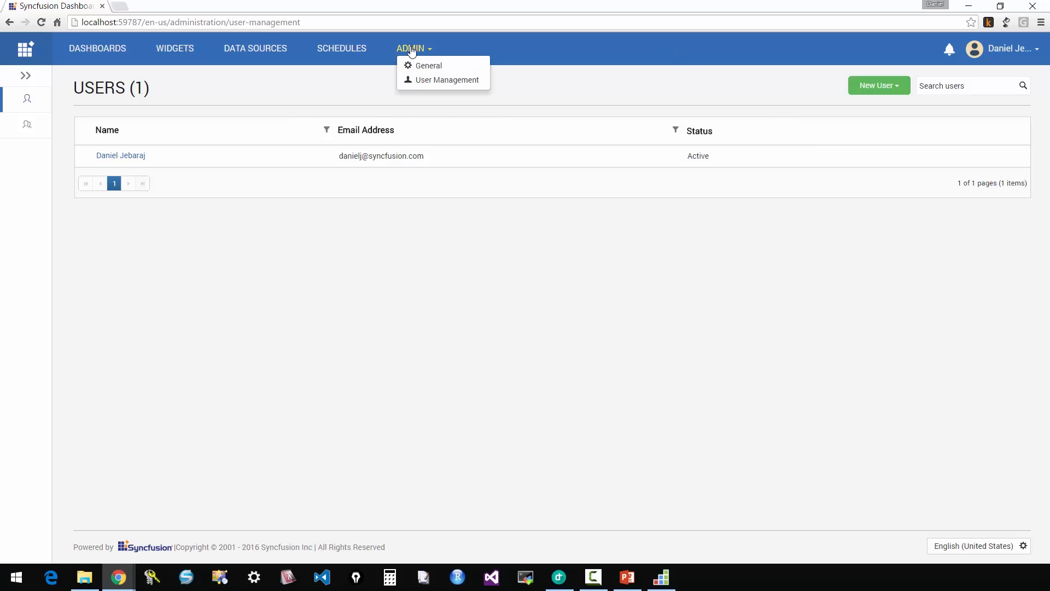
click(412, 66)
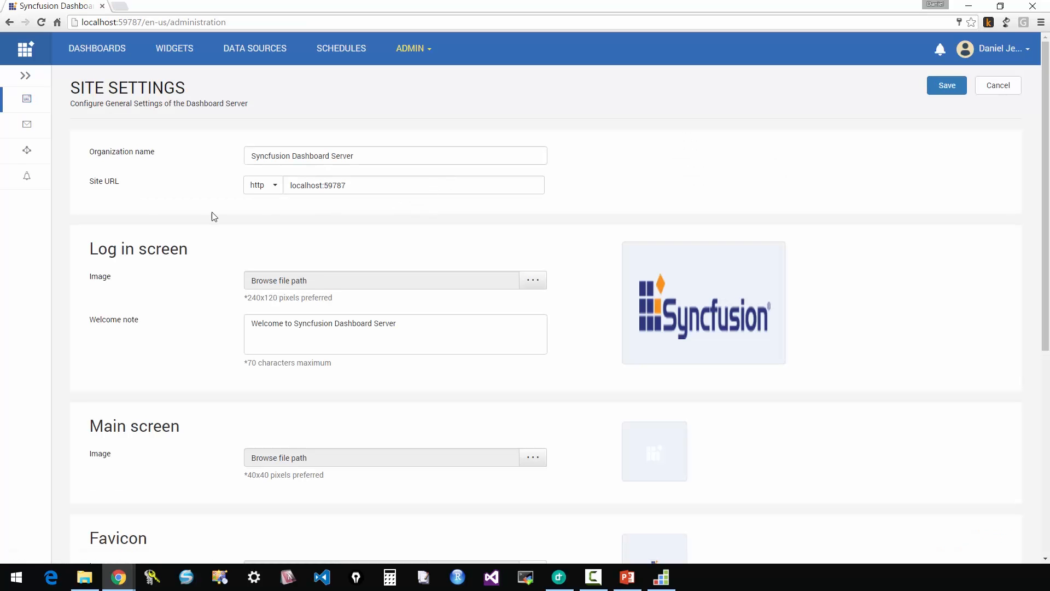
click(20, 157)
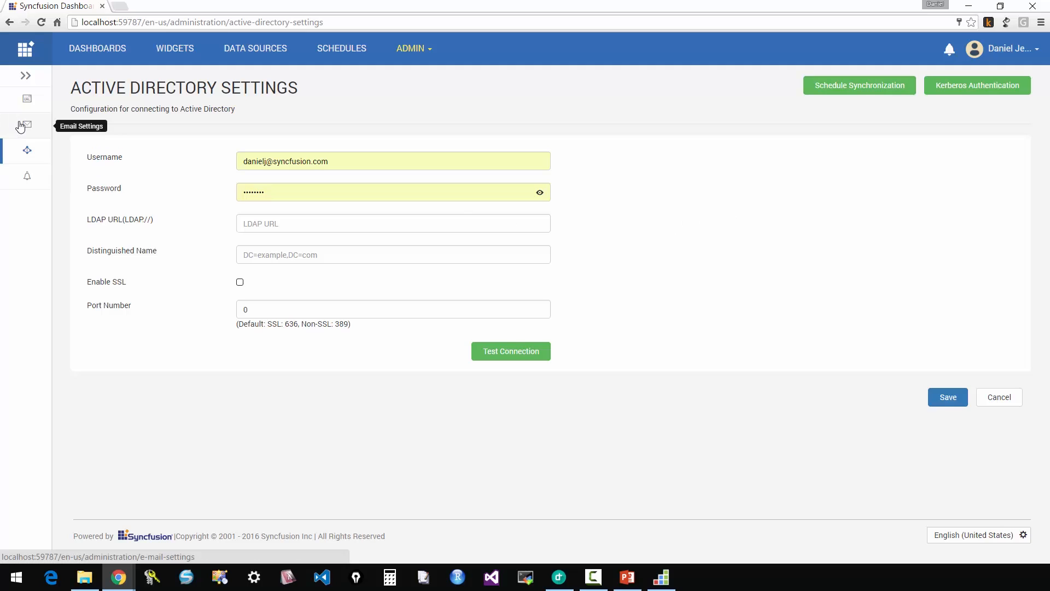
Review the site settings down to the display options and view the email settings.
click(30, 99)
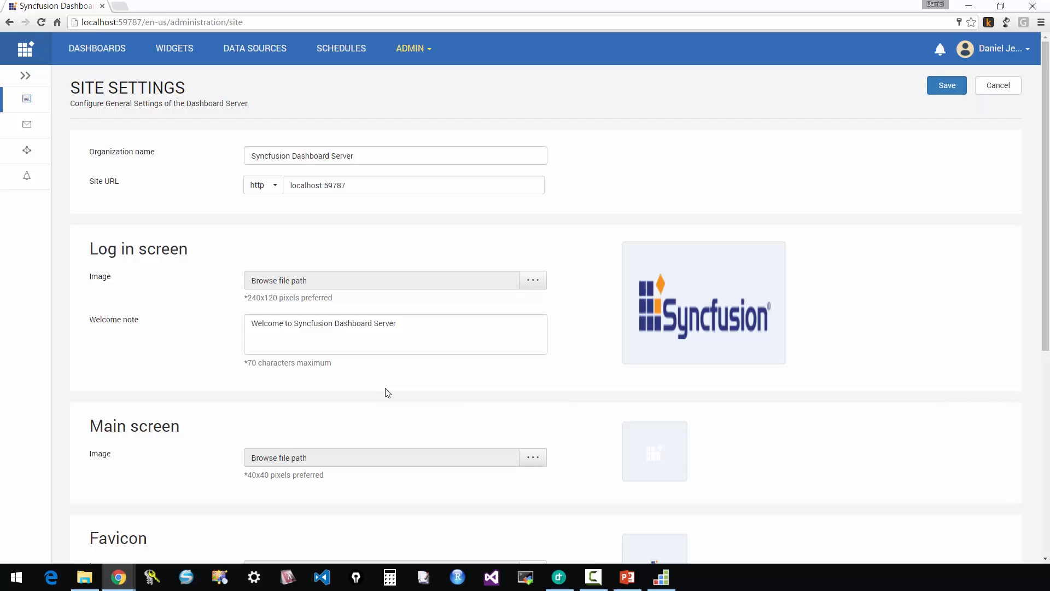
scroll(391, 392, down, 4)
scroll(438, 389, down, 3)
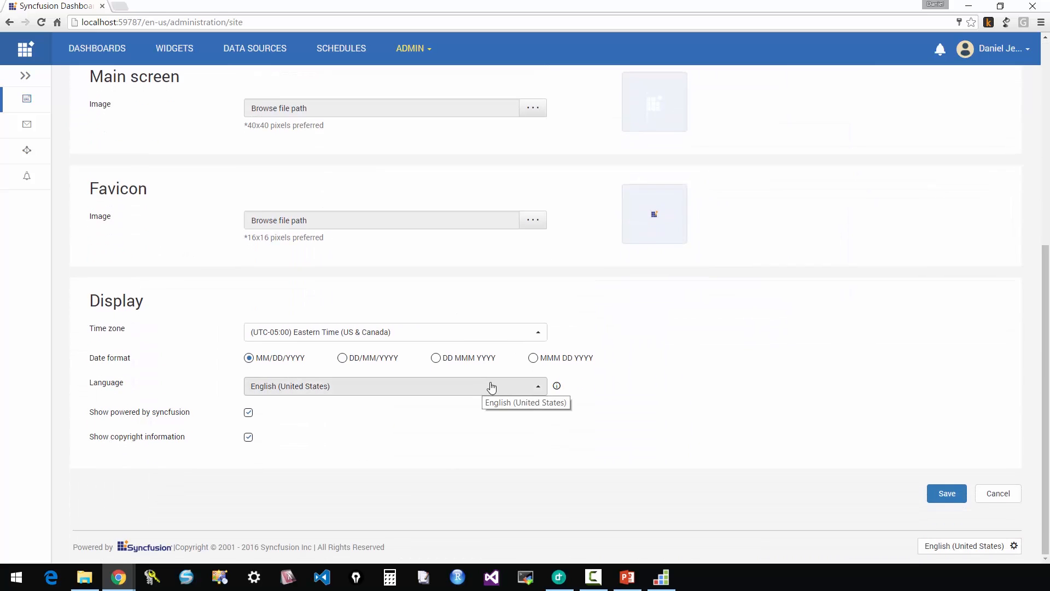
scroll(495, 387, up, 1)
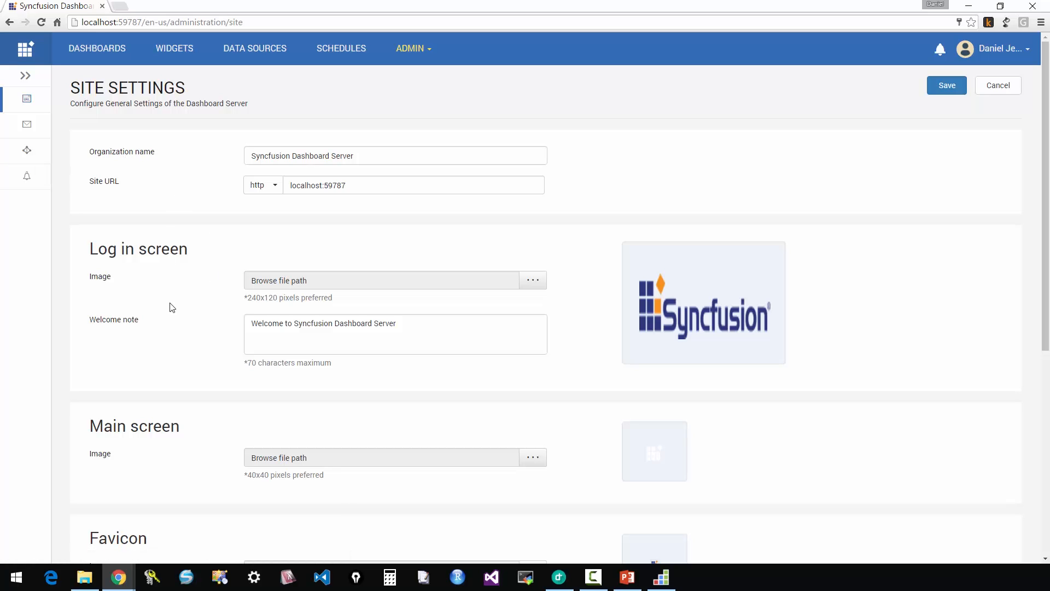
click(27, 128)
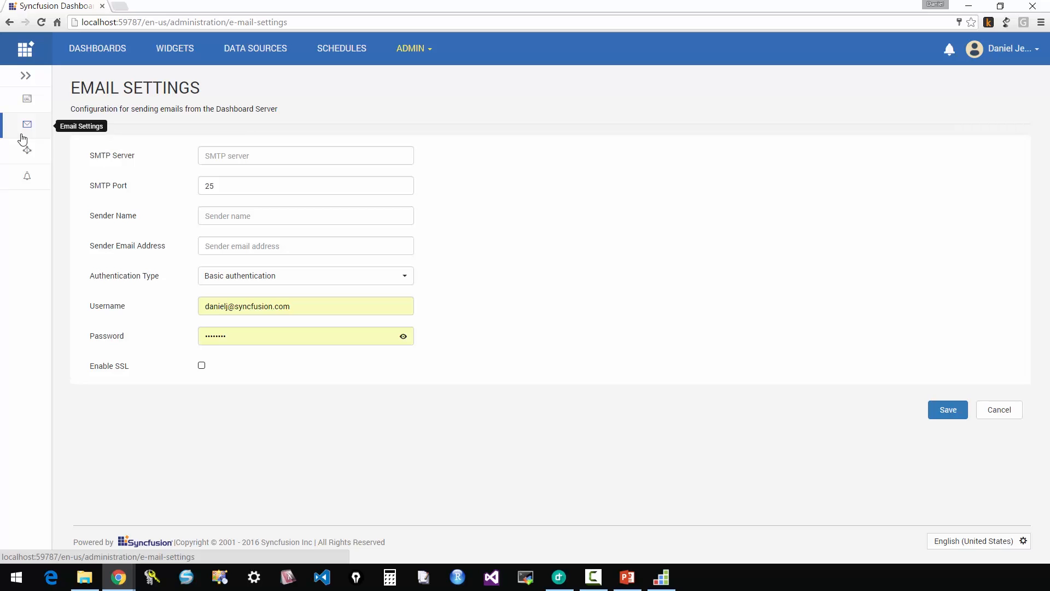
View all dashboards, and open the permissions of the admin user from user management.
click(90, 55)
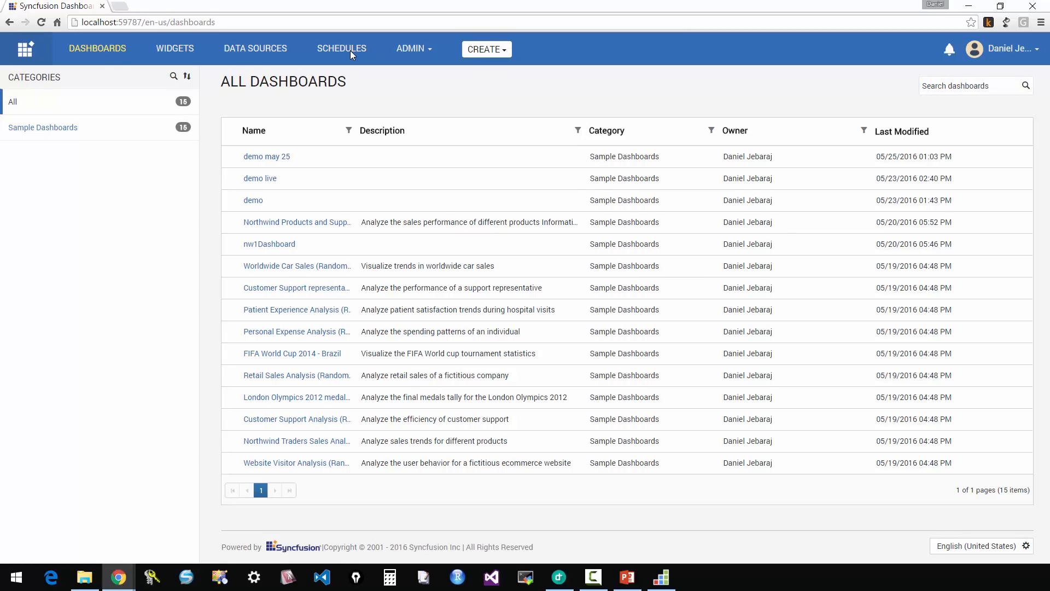
click(422, 51)
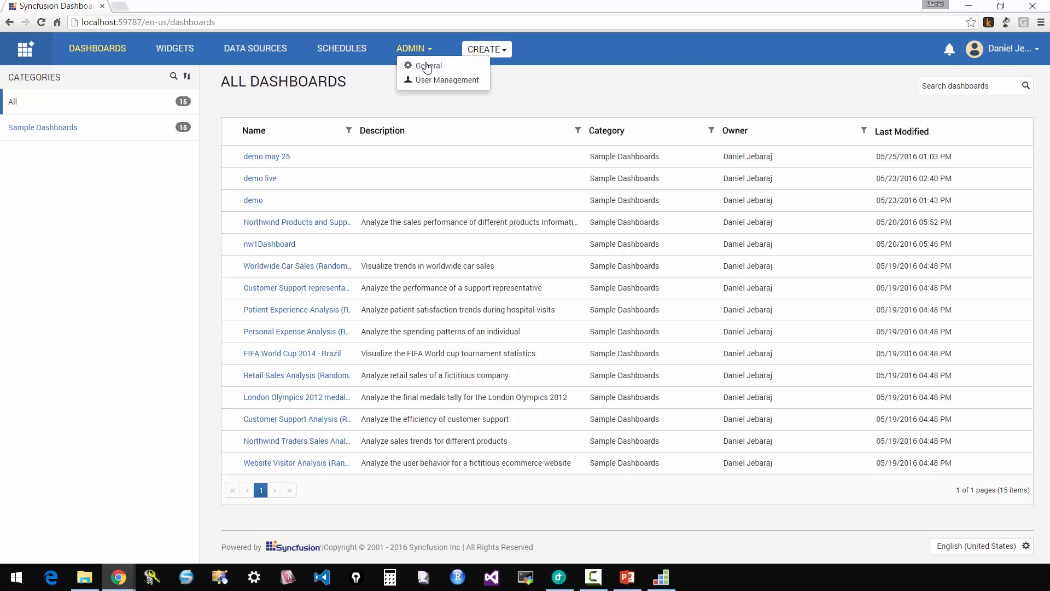
click(441, 80)
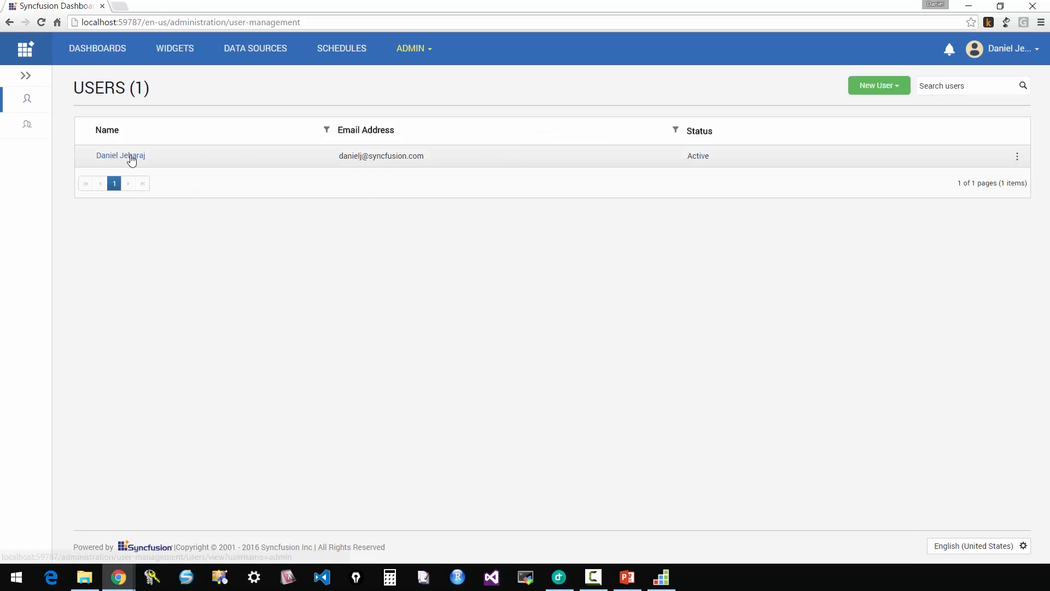
click(392, 156)
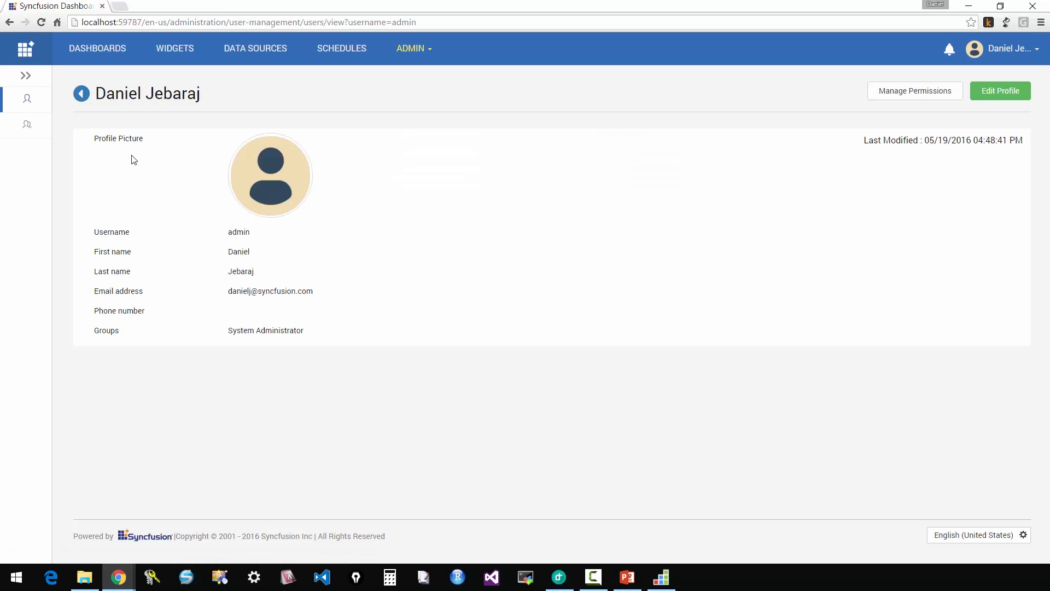
click(898, 94)
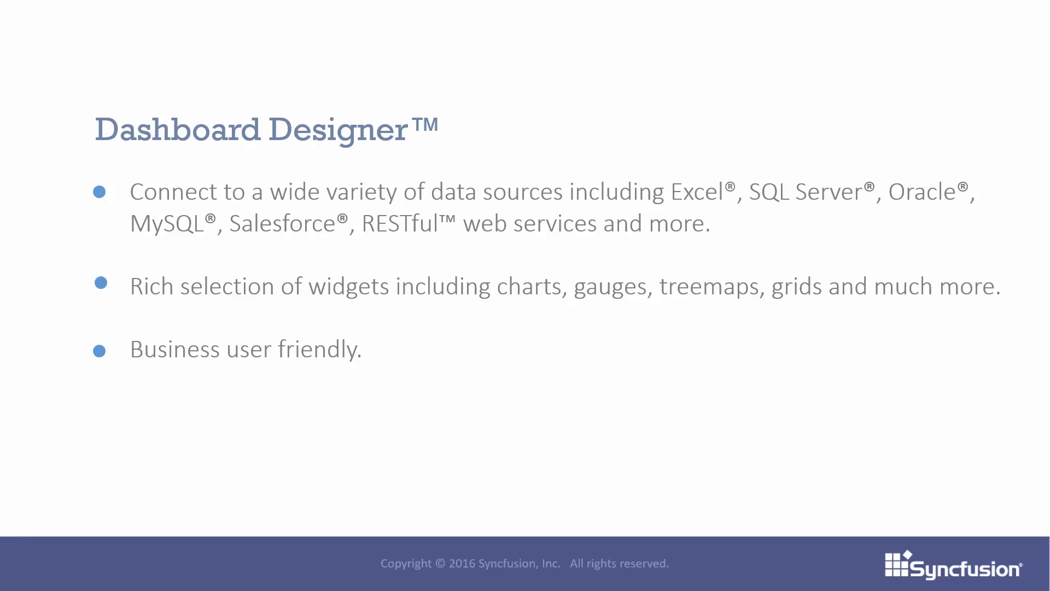
click(554, 375)
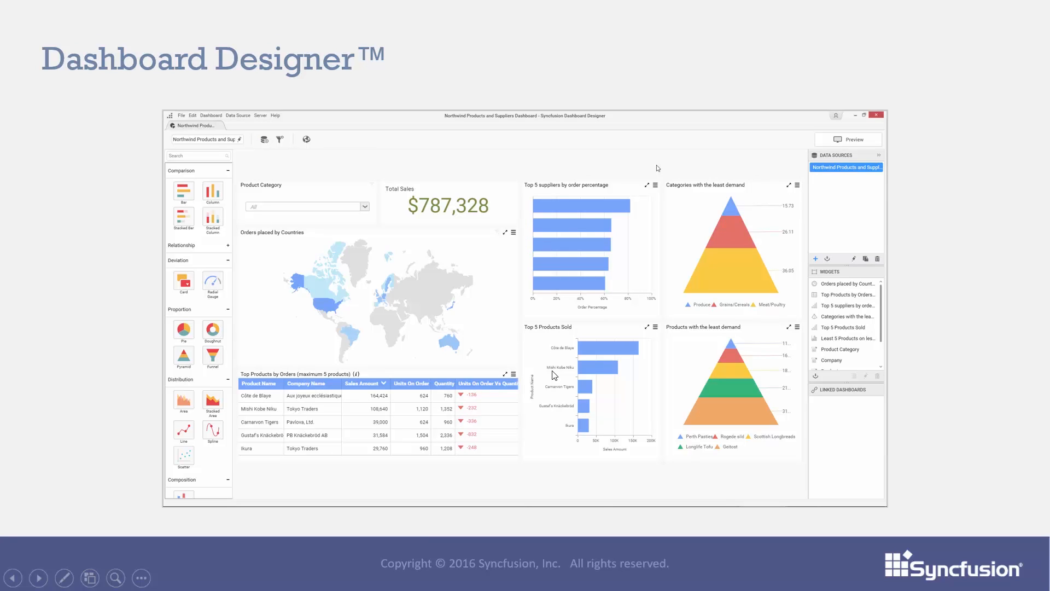
click(554, 375)
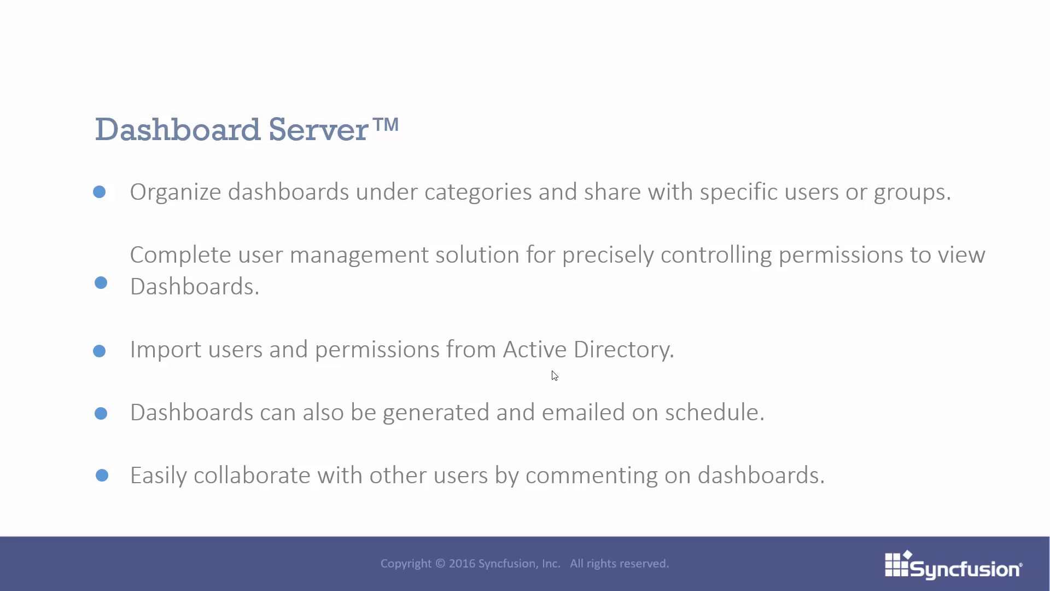
click(552, 371)
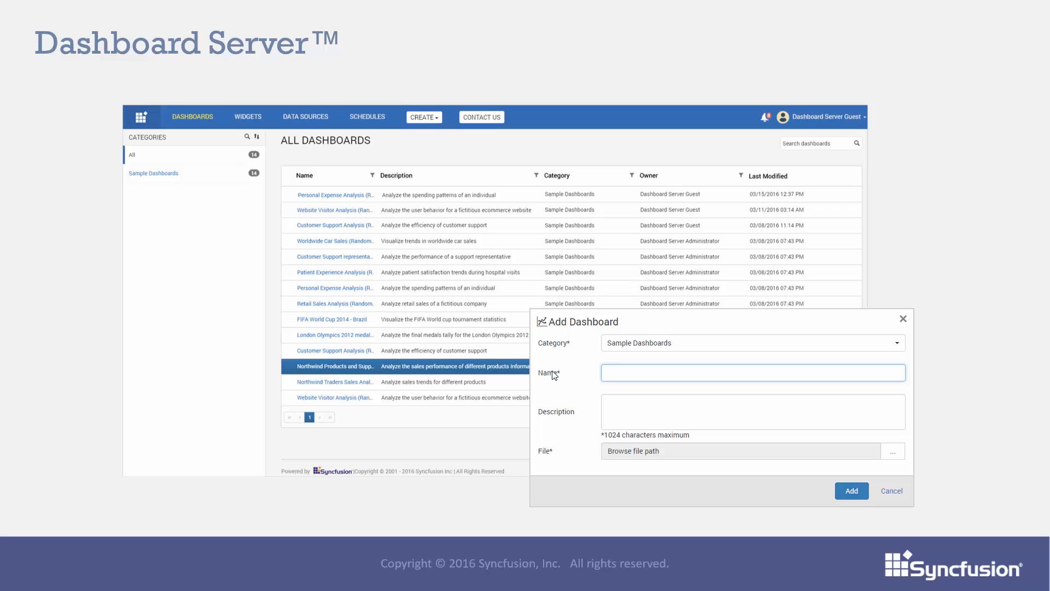
click(553, 372)
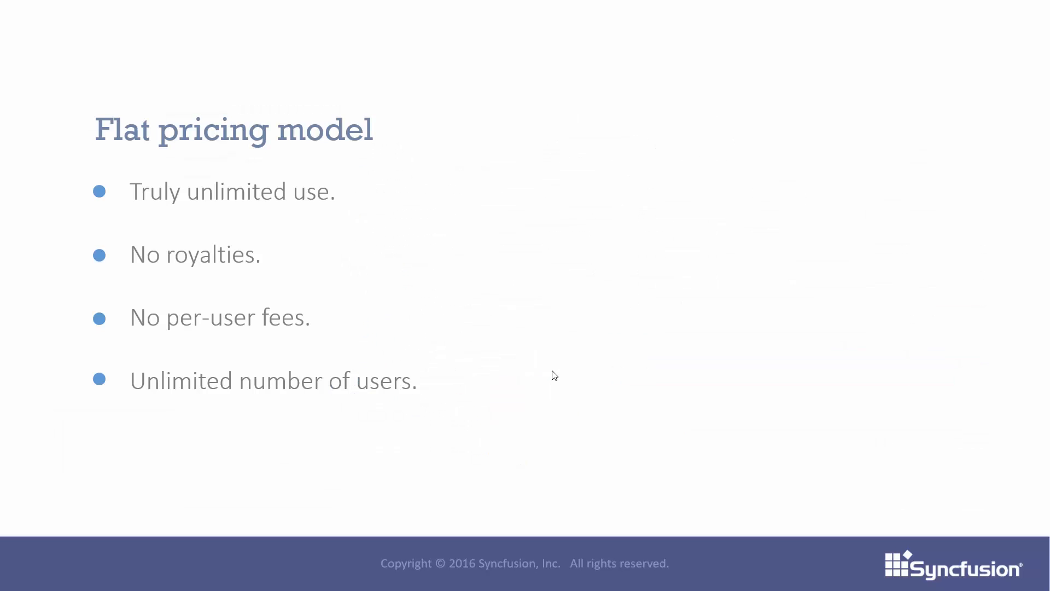